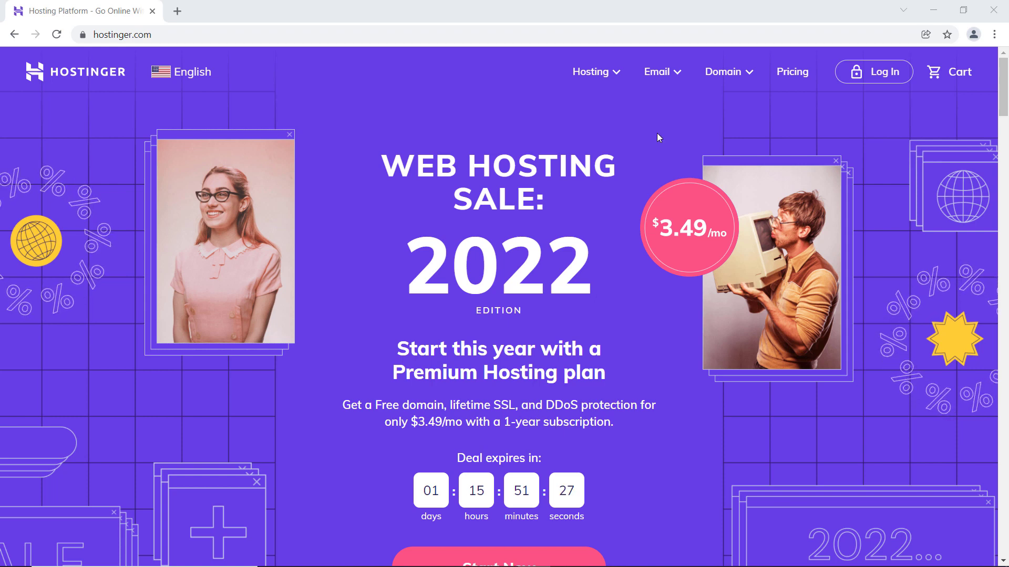
- Open Hostinger's Web Hosting page for small to medium websites
{"action": "left_click", "coordinate": [617, 75]}
{"action": "left_click", "coordinate": [617, 75]}
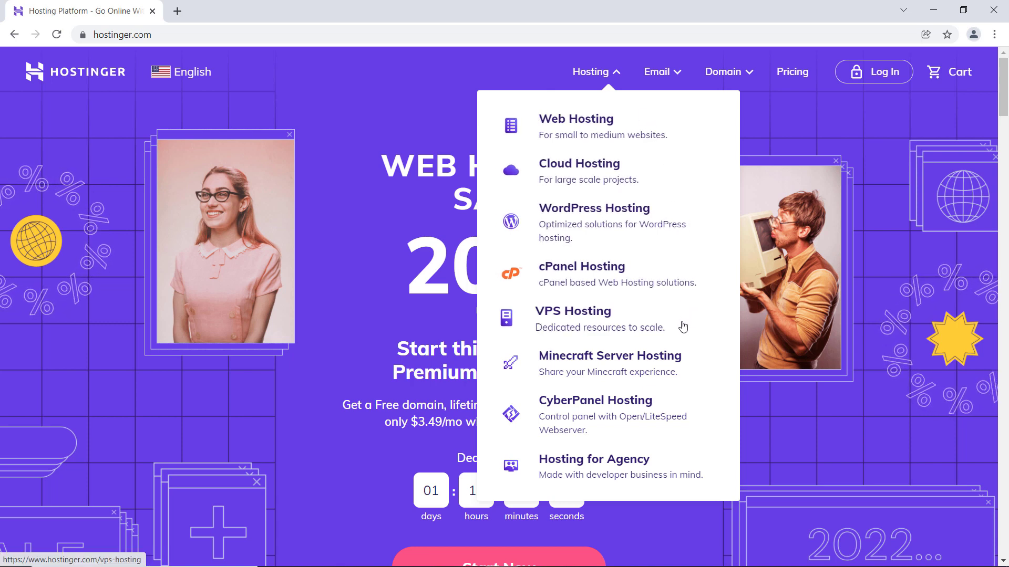
{"action": "left_click", "coordinate": [650, 130]}
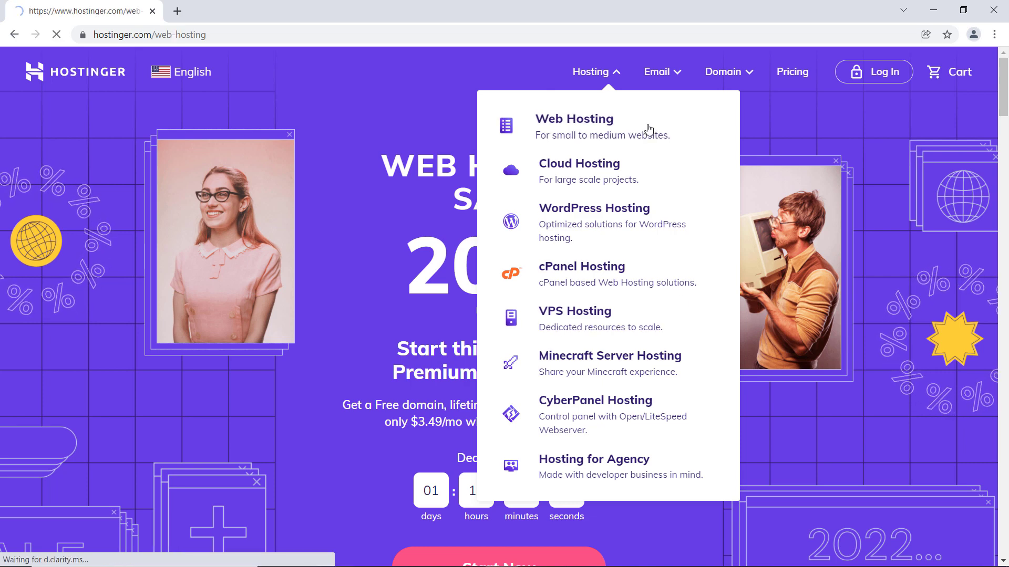
- Order the Premium Shared Hosting plan and choose the 12-month period
{"action": "scroll", "coordinate": [618, 171], "scroll_direction": "down", "scroll_amount": 9}
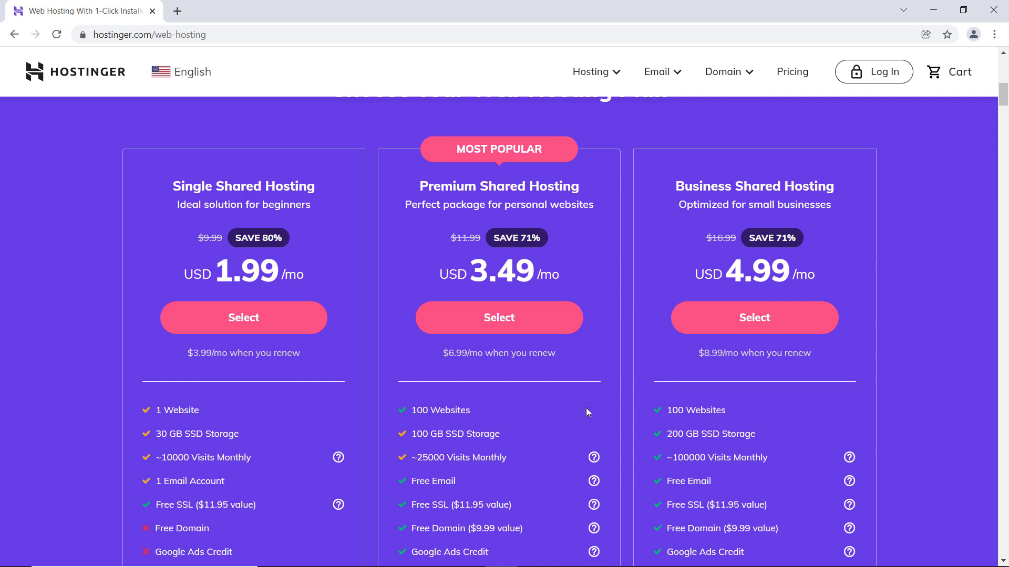
{"action": "scroll", "coordinate": [587, 403], "scroll_direction": "down", "scroll_amount": 2}
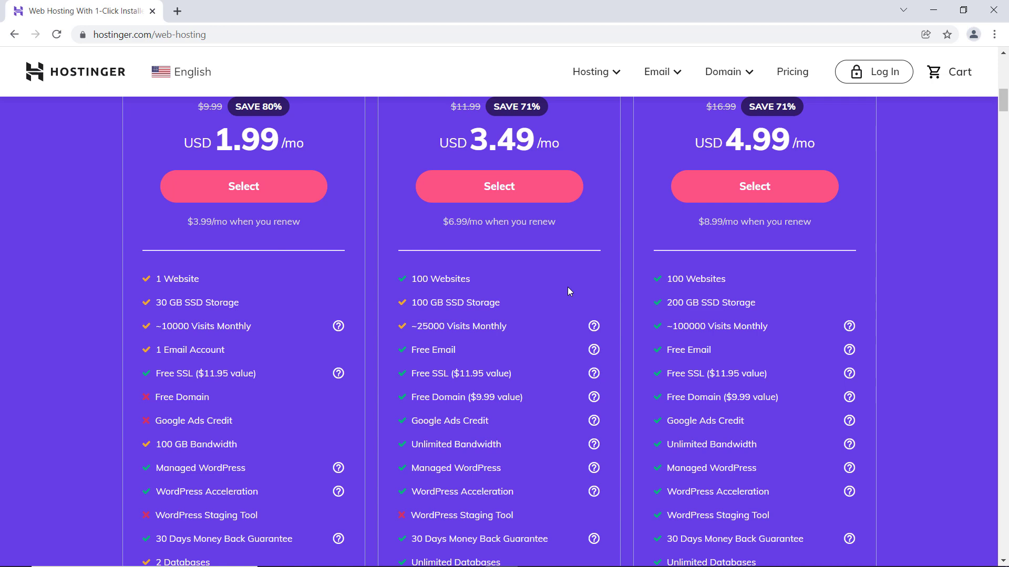
{"action": "scroll", "coordinate": [567, 291], "scroll_direction": "down", "scroll_amount": 3}
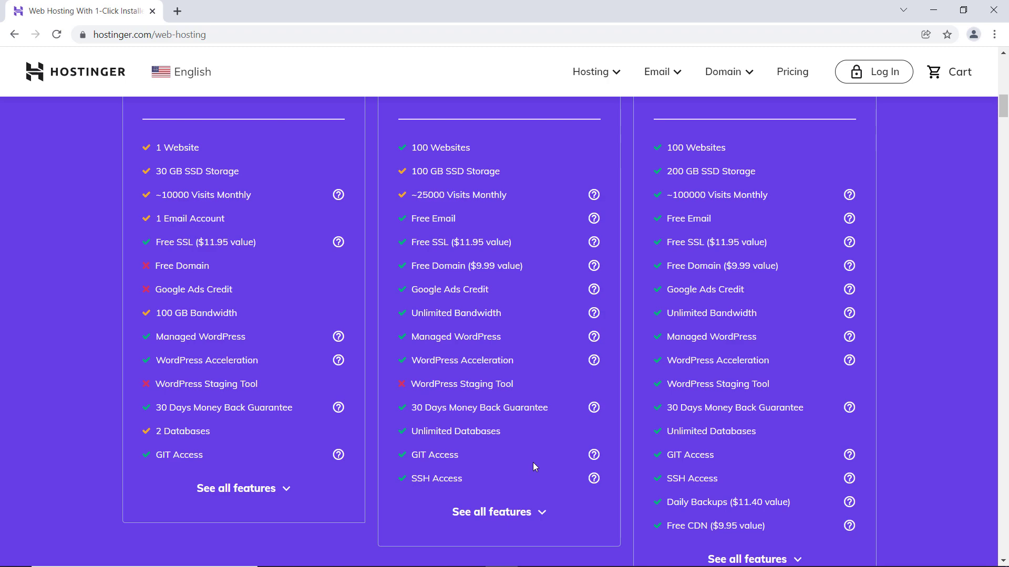
{"action": "scroll", "coordinate": [532, 465], "scroll_direction": "down", "scroll_amount": 3}
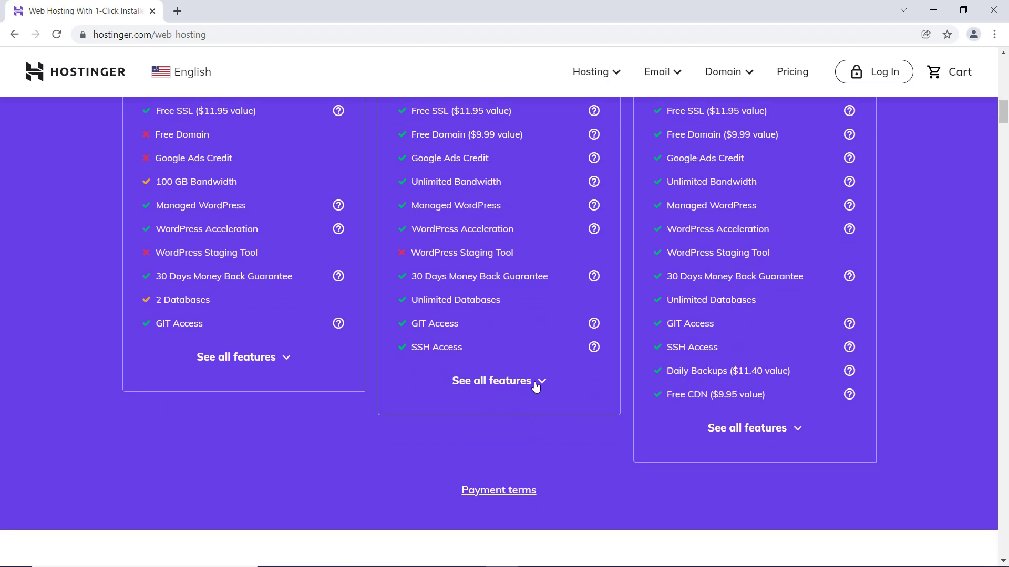
{"action": "scroll", "coordinate": [485, 358], "scroll_direction": "up", "scroll_amount": 7}
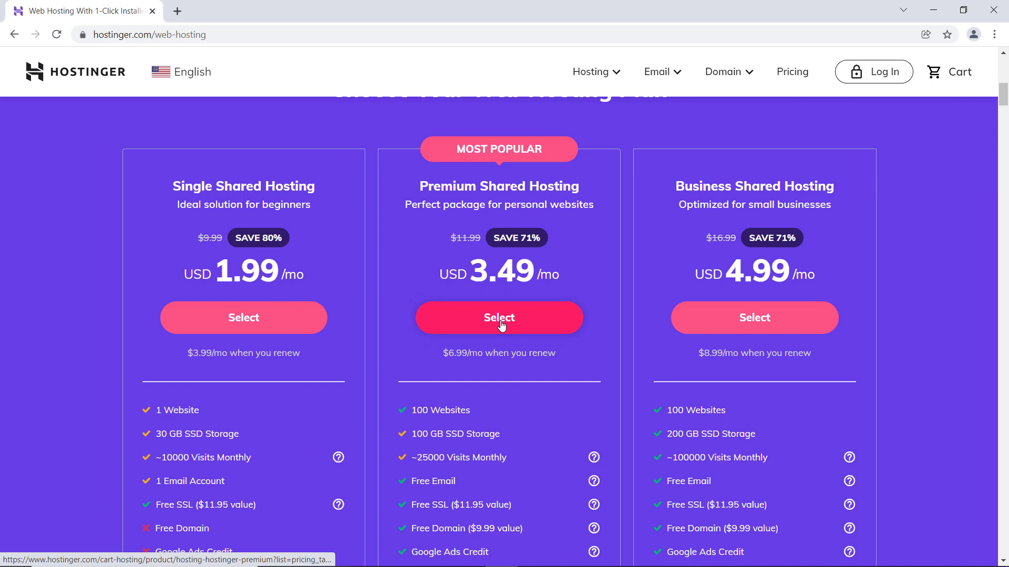
{"action": "left_click", "coordinate": [501, 326]}
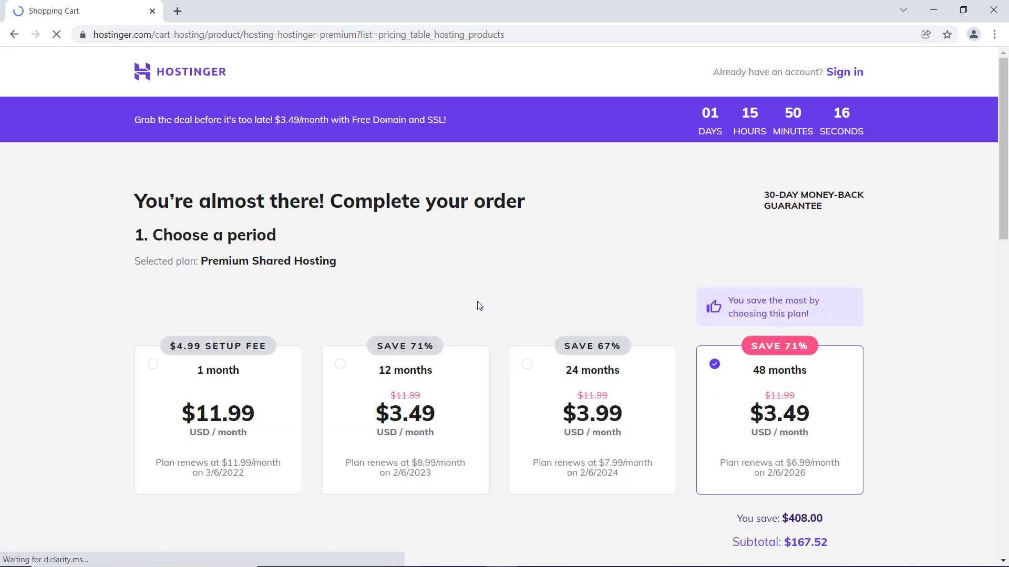
{"action": "scroll", "coordinate": [478, 305], "scroll_direction": "down", "scroll_amount": 1}
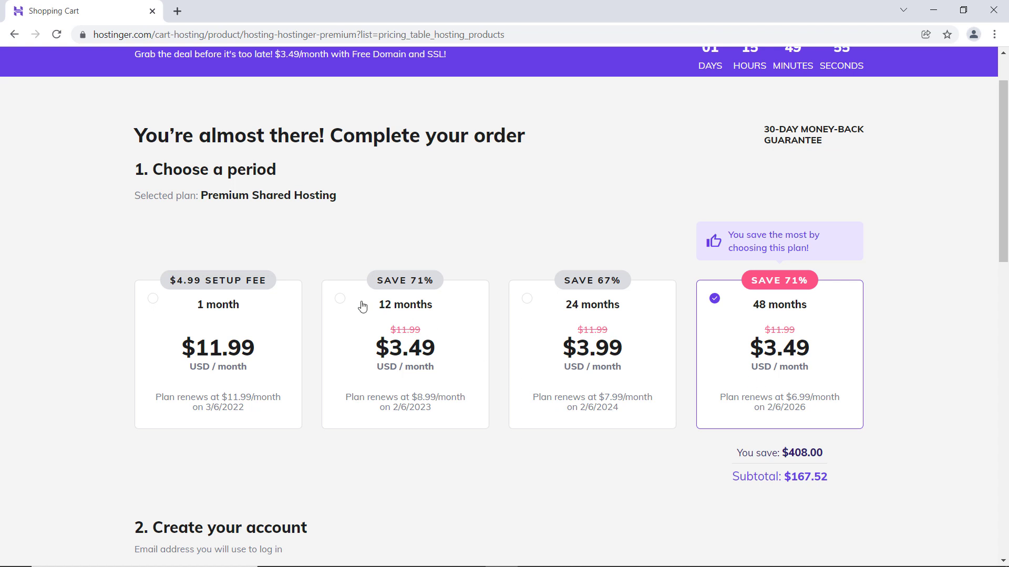
{"action": "left_click", "coordinate": [340, 299]}
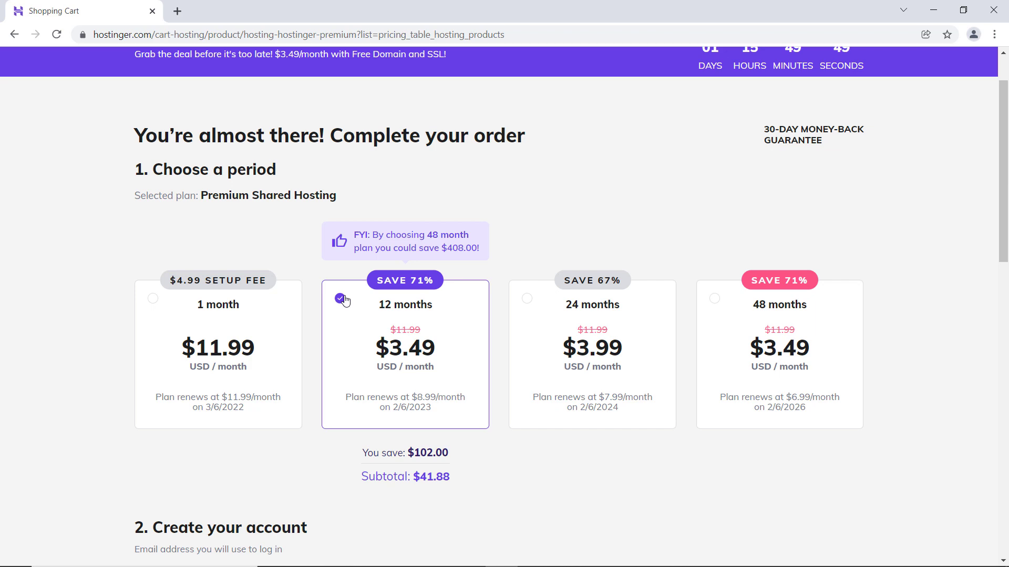
- Enter the login email address for the new account and choose PayPal as the payment method
{"action": "scroll", "coordinate": [475, 367], "scroll_direction": "down", "scroll_amount": 3}
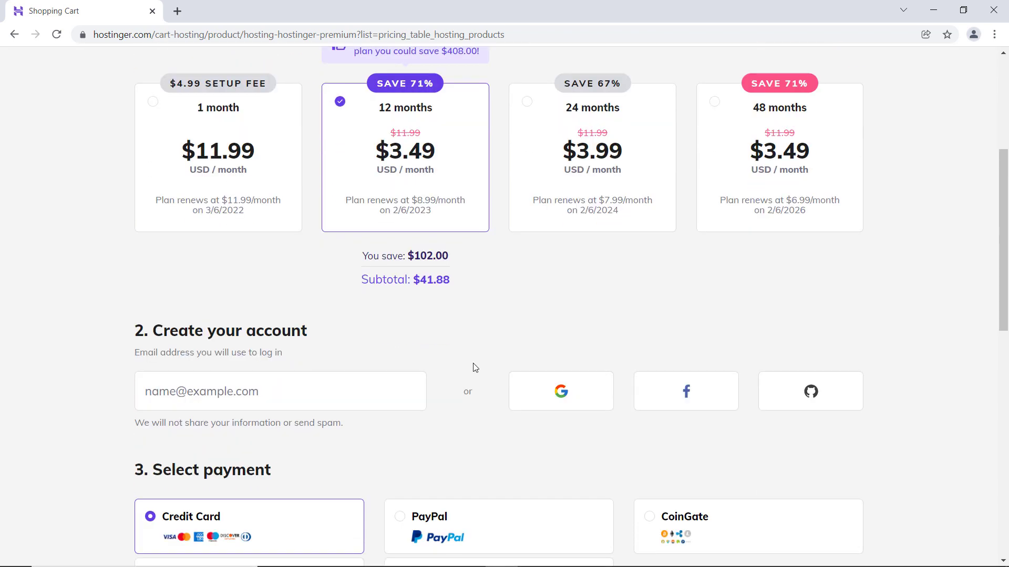
{"action": "scroll", "coordinate": [353, 394], "scroll_direction": "down", "scroll_amount": 2}
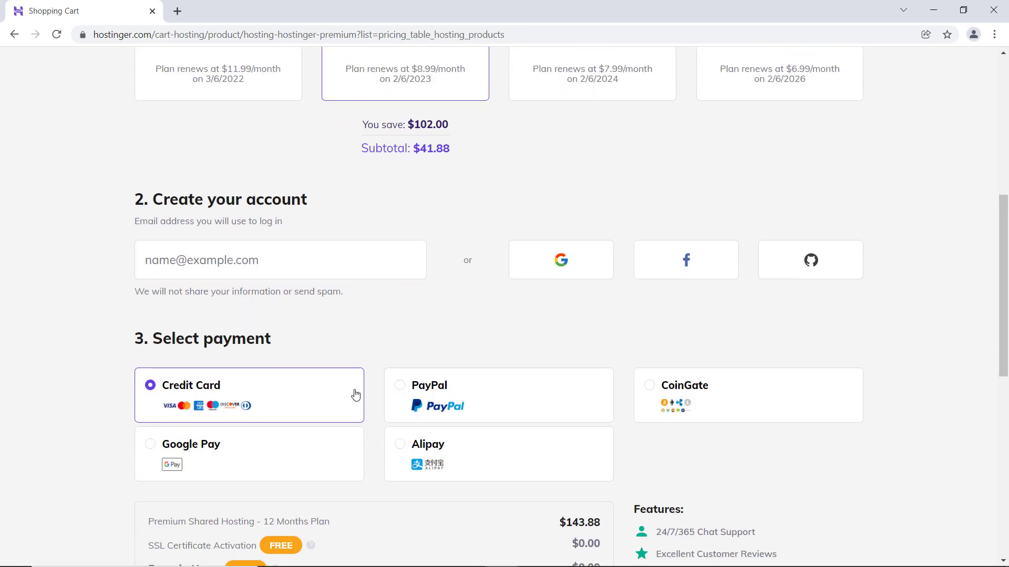
{"action": "left_click", "coordinate": [261, 263]}
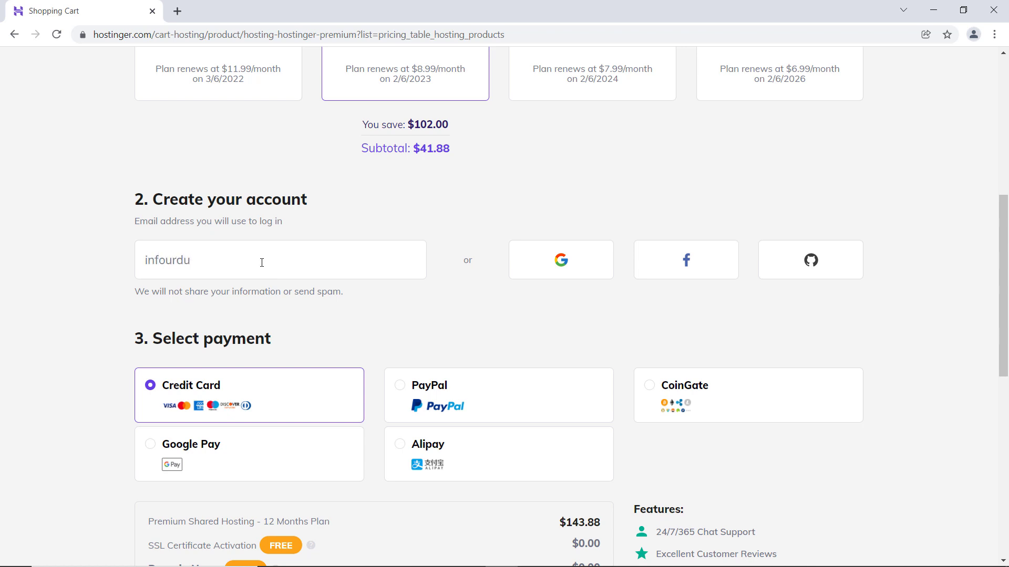
{"action": "left_click", "coordinate": [401, 386]}
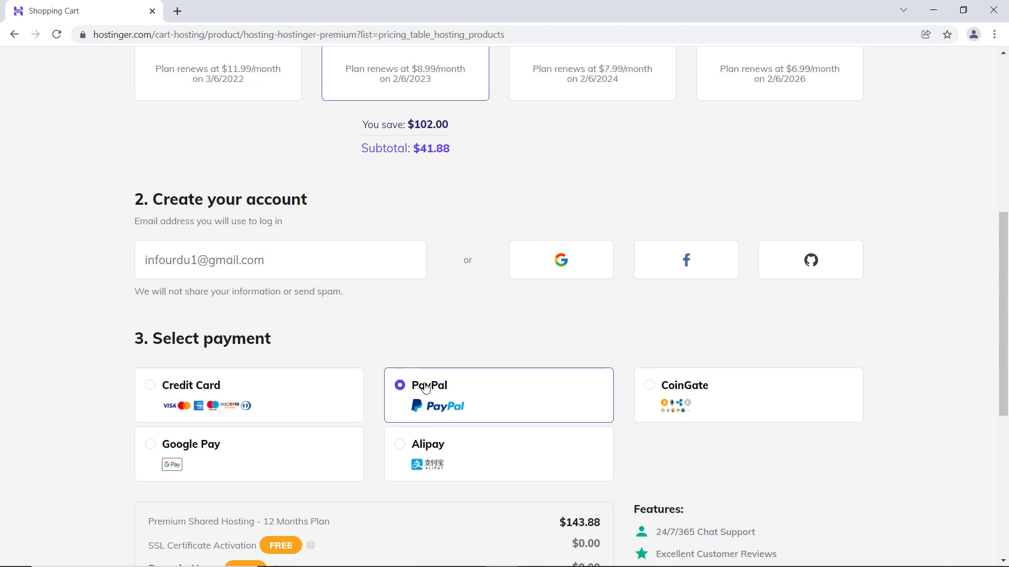
- Apply the coupon code INFOURDU to the order and submit the secure payment
{"action": "scroll", "coordinate": [420, 391], "scroll_direction": "down", "scroll_amount": 3}
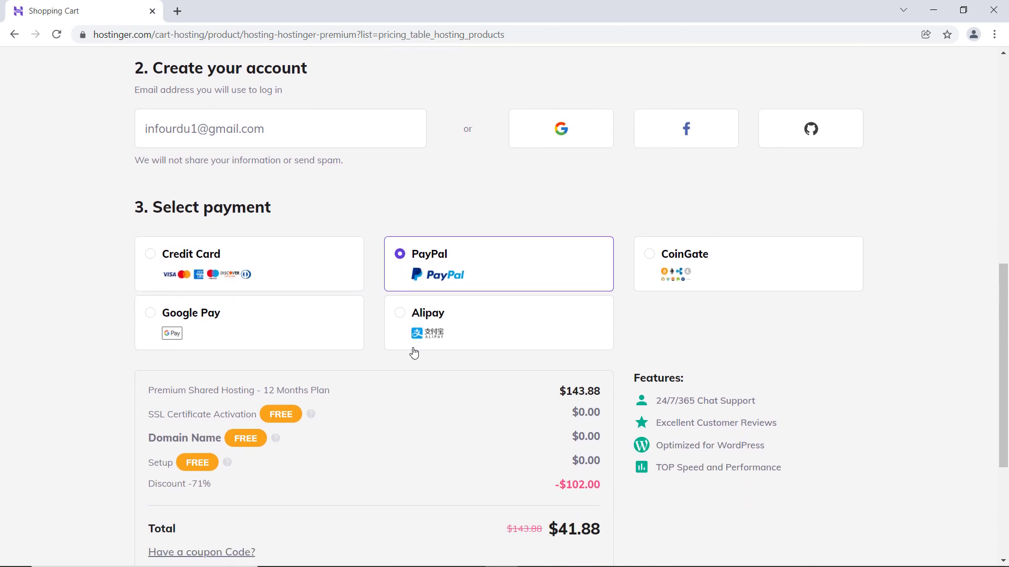
{"action": "scroll", "coordinate": [414, 353], "scroll_direction": "down", "scroll_amount": 1}
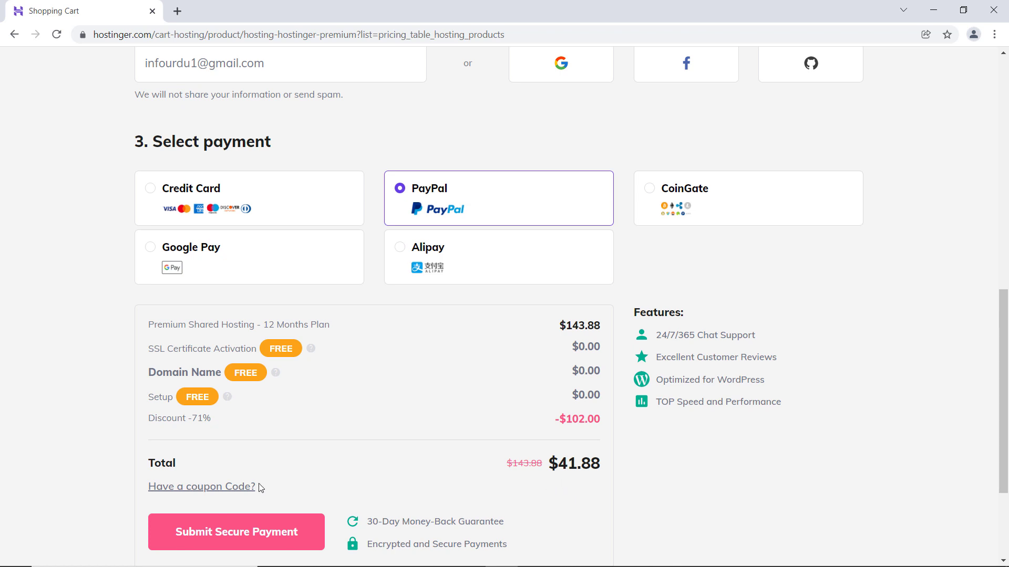
{"action": "left_click", "coordinate": [220, 489]}
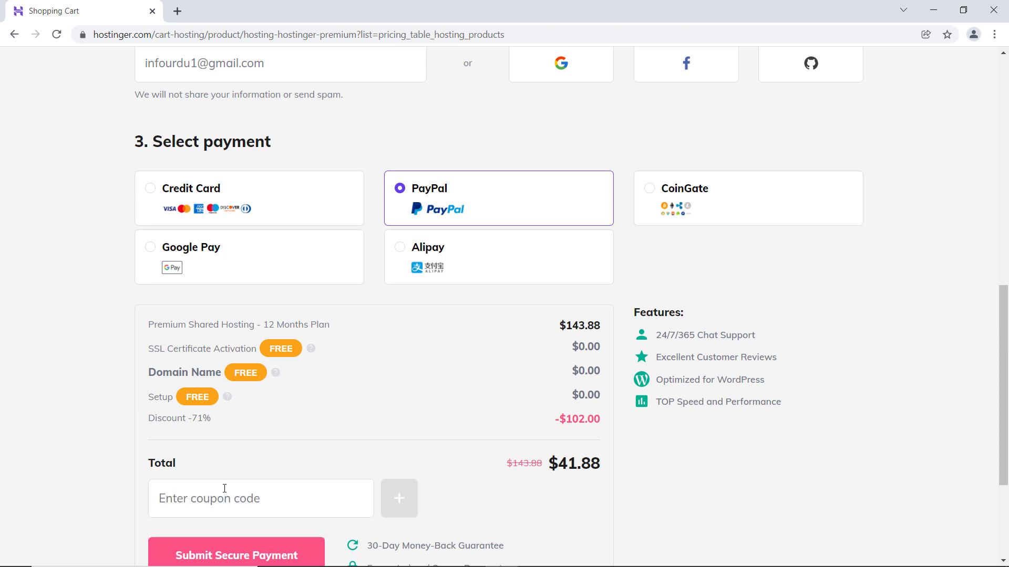
{"action": "scroll", "coordinate": [223, 489], "scroll_direction": "down", "scroll_amount": 1}
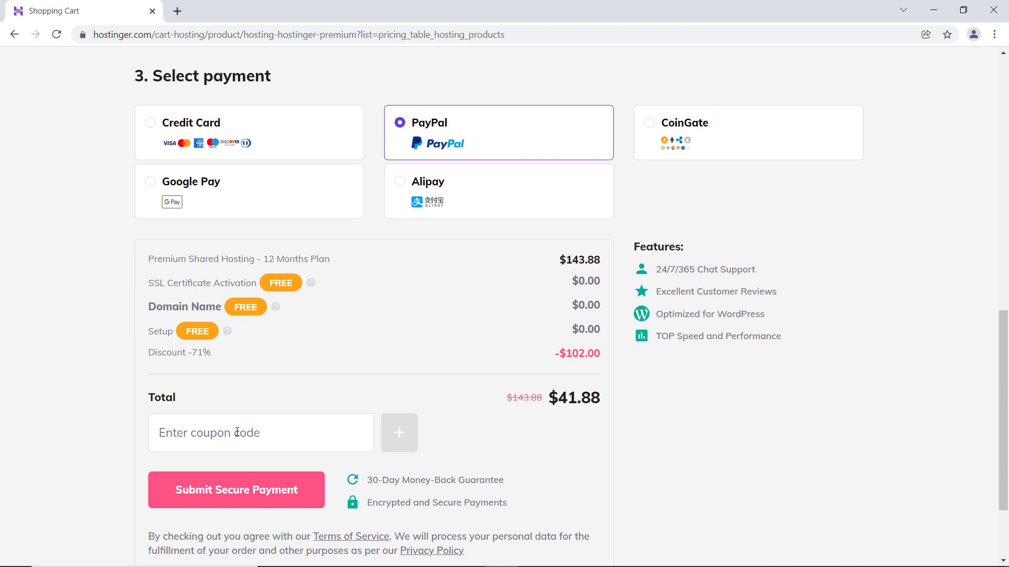
{"action": "type", "text": "INFOURDU"}
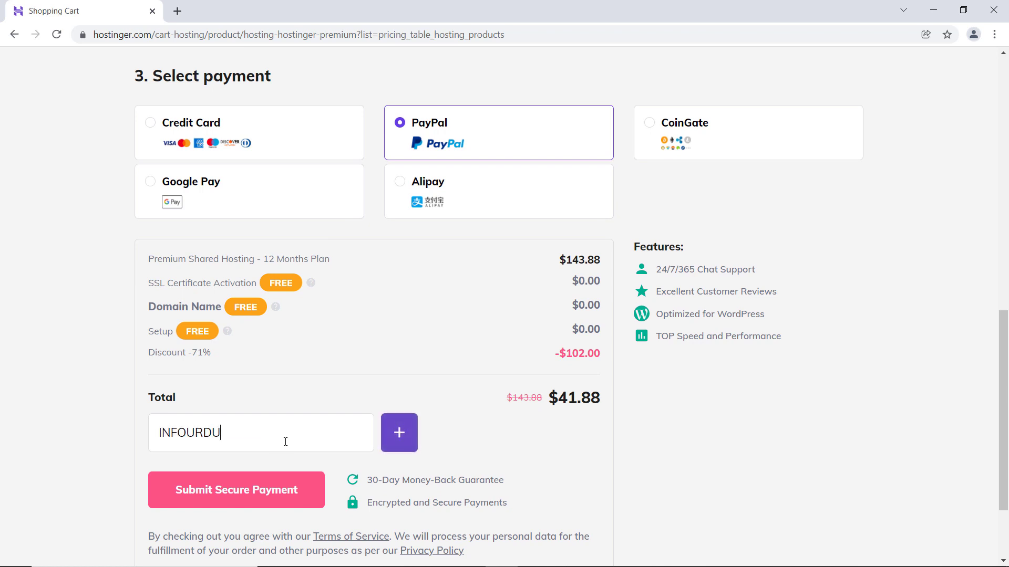
{"action": "left_click", "coordinate": [398, 444]}
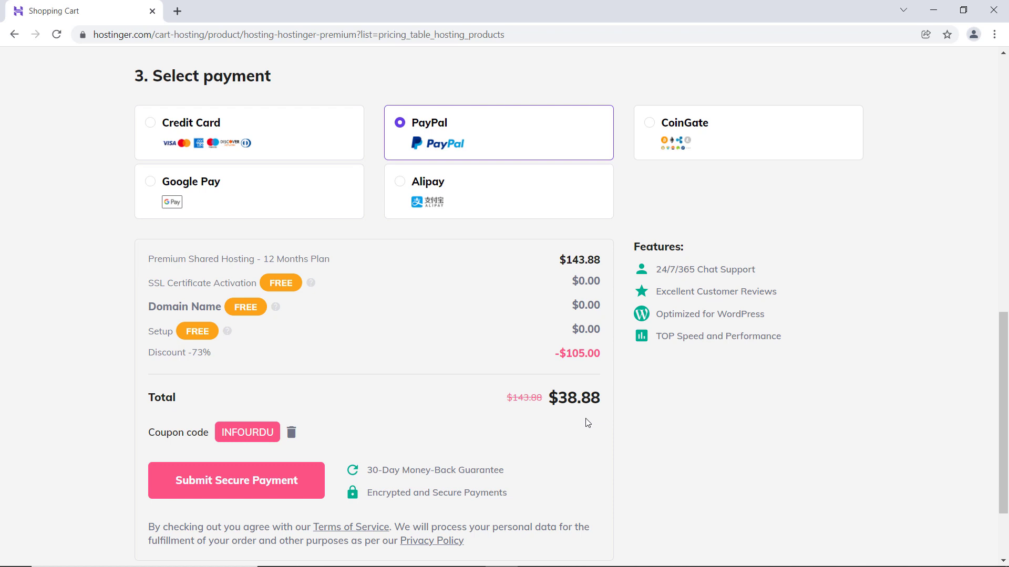
{"action": "left_click", "coordinate": [304, 488]}
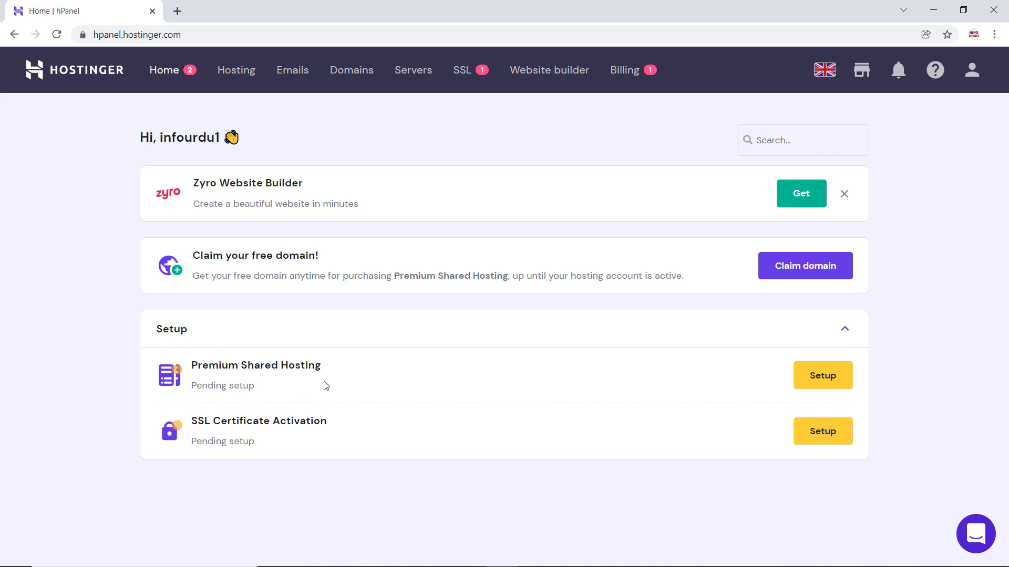
- Start the Premium Shared Hosting setup and answer the survey with Myself, A blog and Creating my first website
{"action": "left_click", "coordinate": [816, 385]}
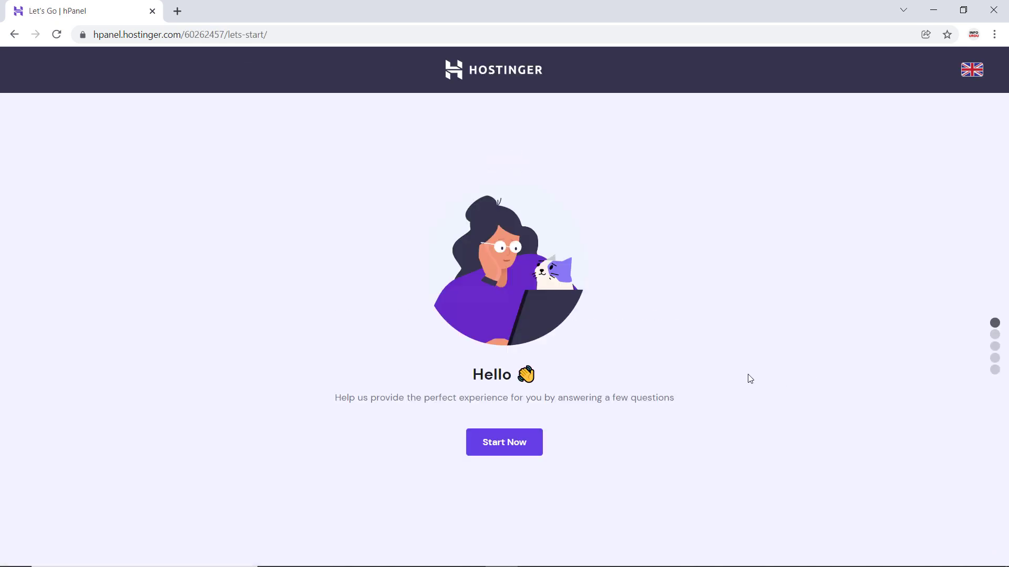
{"action": "left_click", "coordinate": [532, 443]}
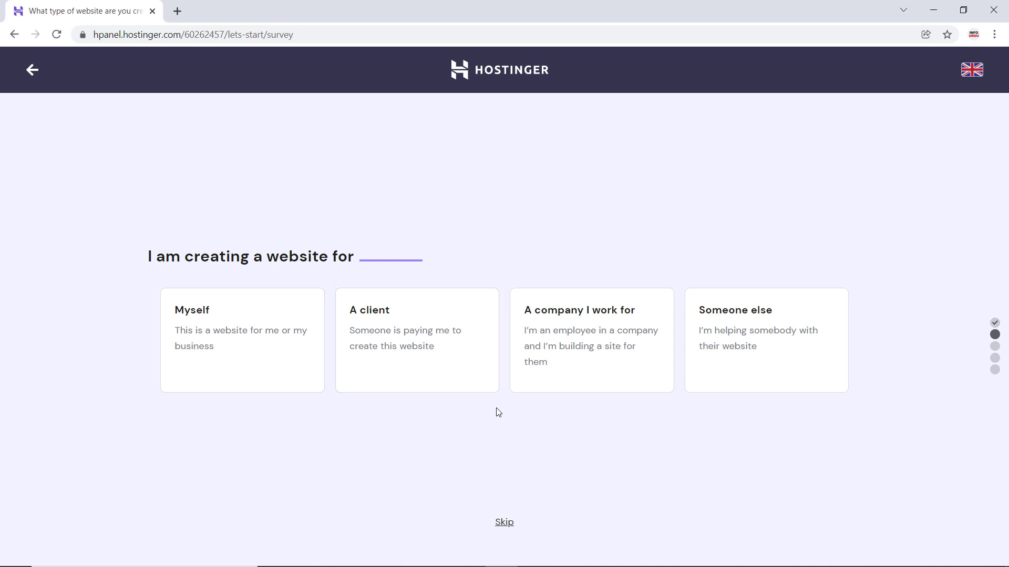
{"action": "left_click", "coordinate": [264, 362]}
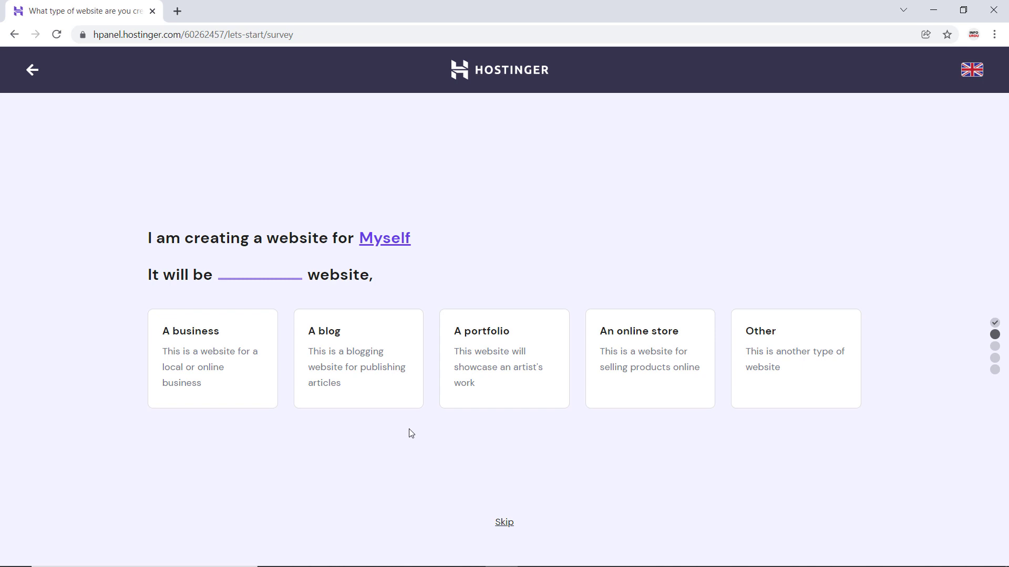
{"action": "left_click", "coordinate": [388, 388]}
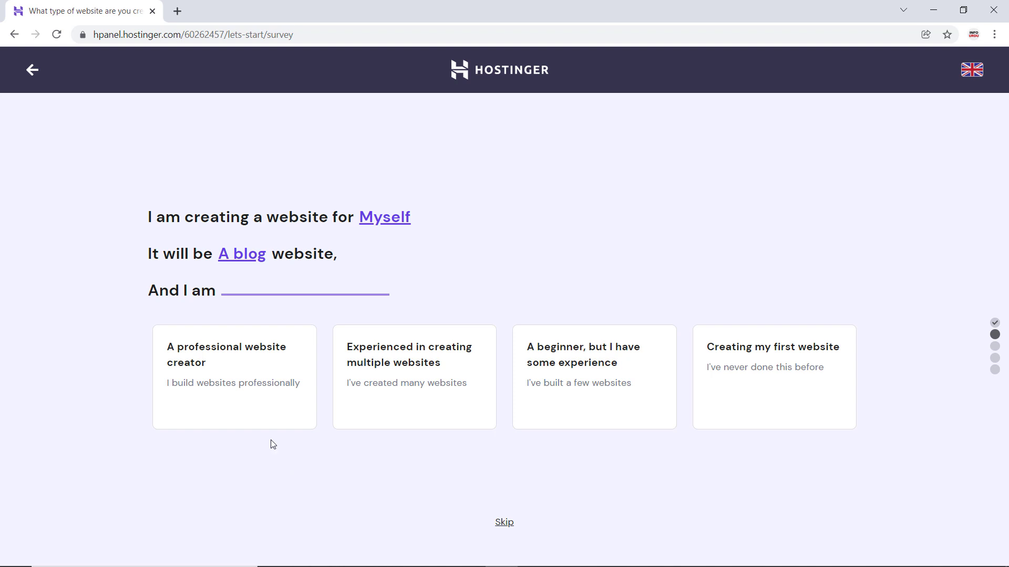
{"action": "left_click", "coordinate": [783, 402]}
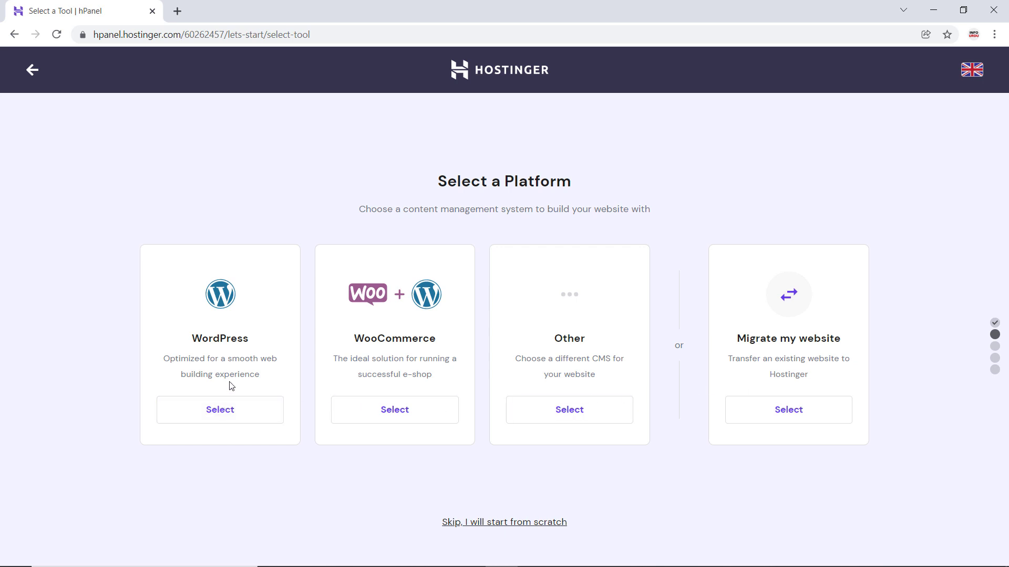
- Select WordPress as the platform, enter the WordPress account password and continue
{"action": "left_click", "coordinate": [239, 410]}
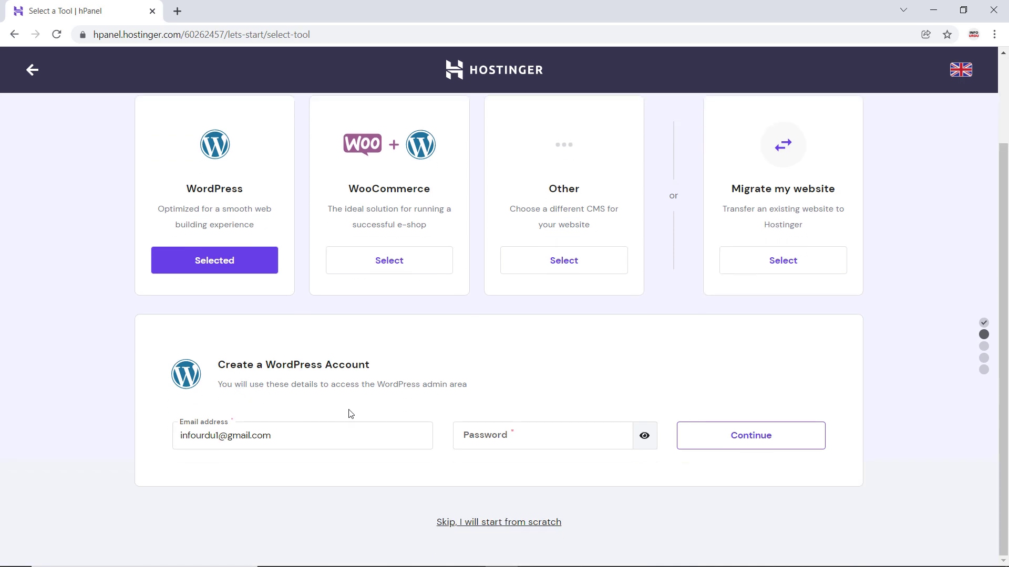
{"action": "left_click", "coordinate": [508, 438]}
{"action": "type", "text": "•"}
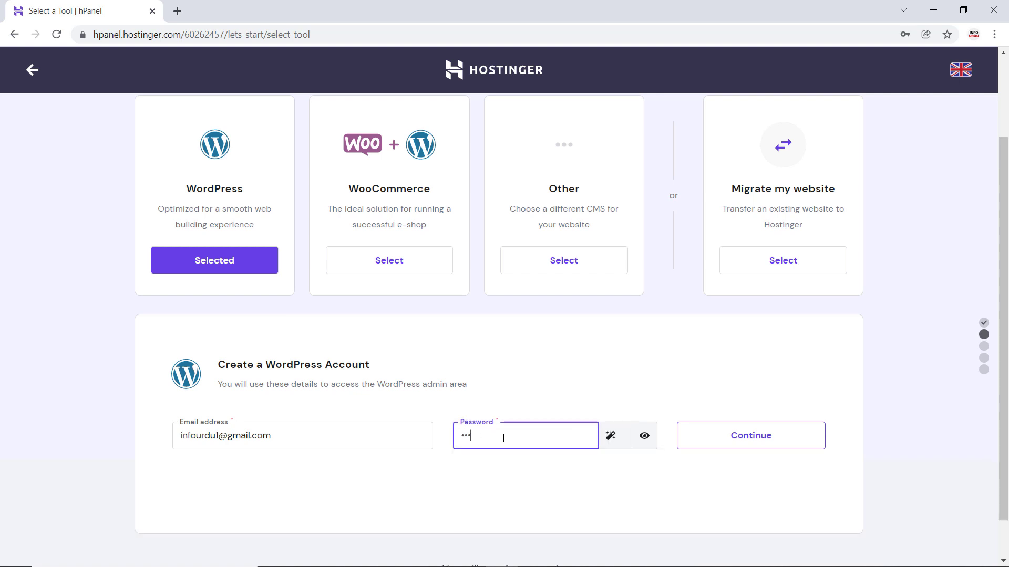
{"action": "type", "text": "••••"}
{"action": "left_click", "coordinate": [779, 439]}
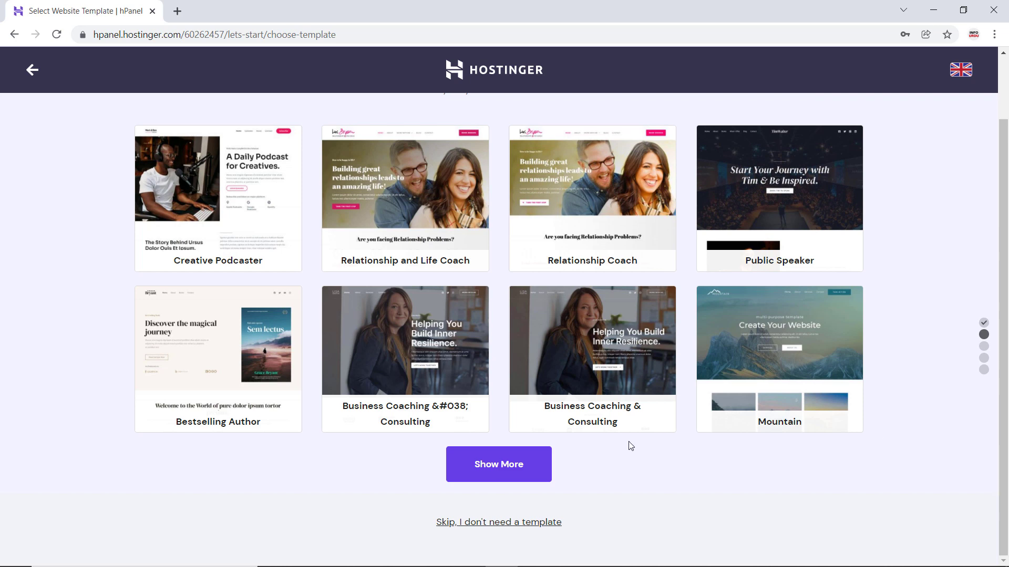
- Browse the available website templates, loading further ones several times, and return to the start of the list
{"action": "left_click", "coordinate": [520, 467]}
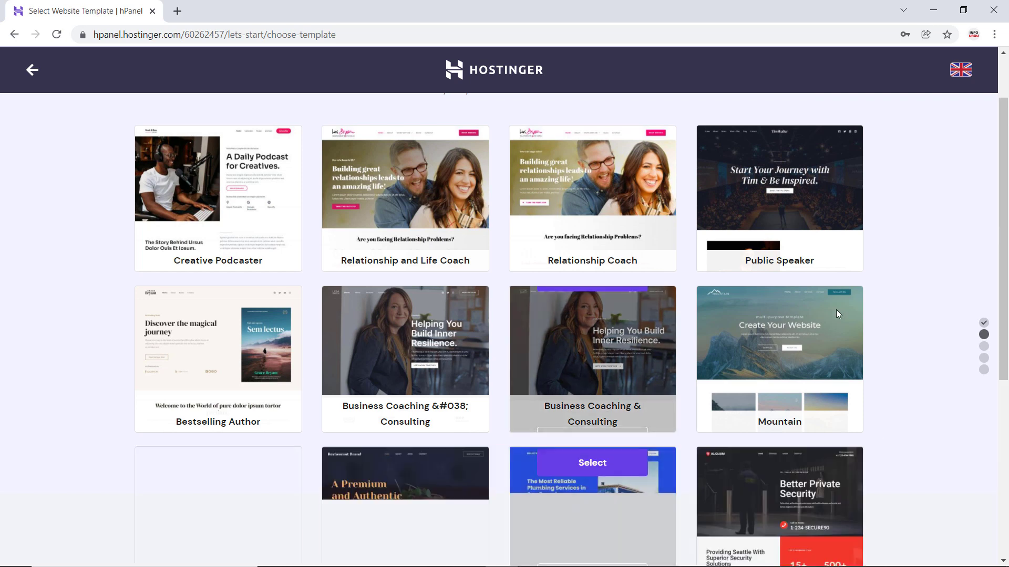
{"action": "scroll", "coordinate": [862, 321], "scroll_direction": "down", "scroll_amount": 3}
{"action": "scroll", "coordinate": [881, 343], "scroll_direction": "down", "scroll_amount": 2}
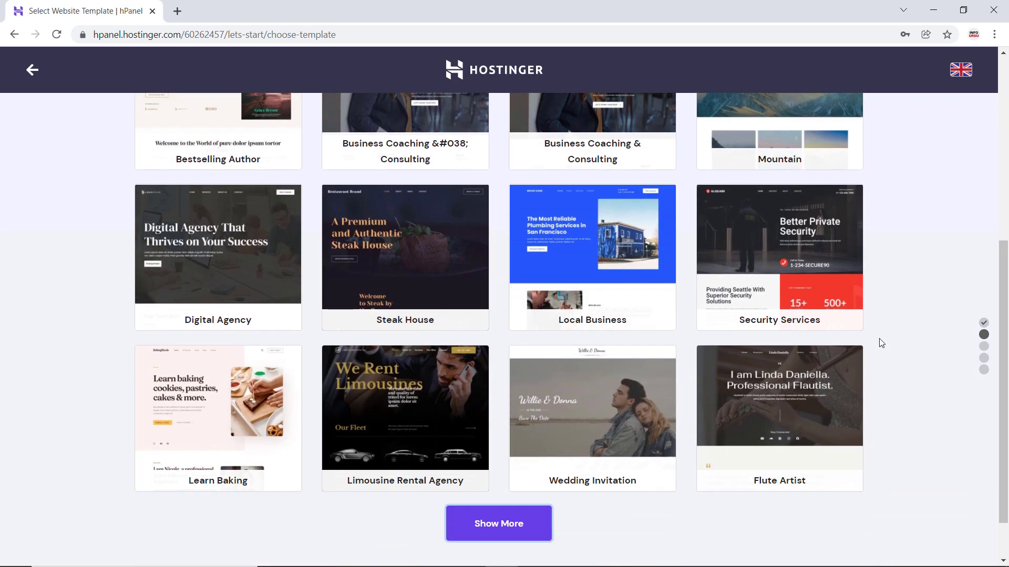
{"action": "scroll", "coordinate": [872, 347], "scroll_direction": "down", "scroll_amount": 1}
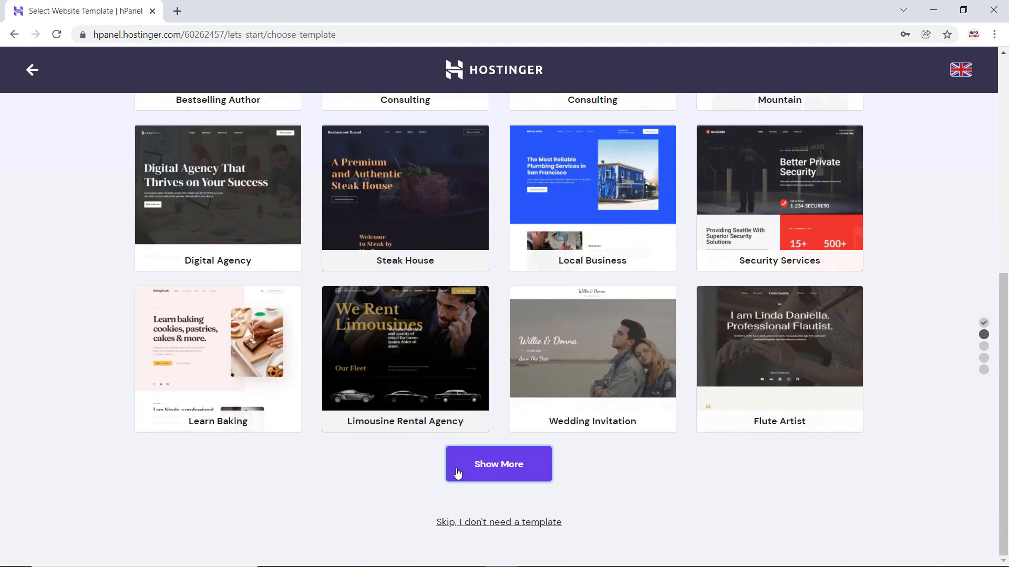
{"action": "left_click", "coordinate": [473, 462]}
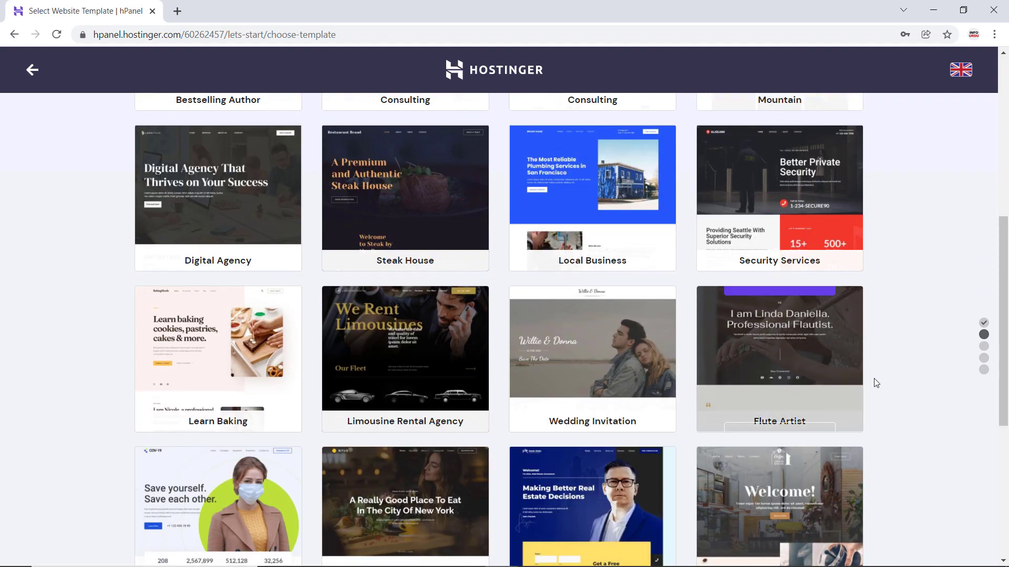
{"action": "scroll", "coordinate": [869, 367], "scroll_direction": "down", "scroll_amount": 6}
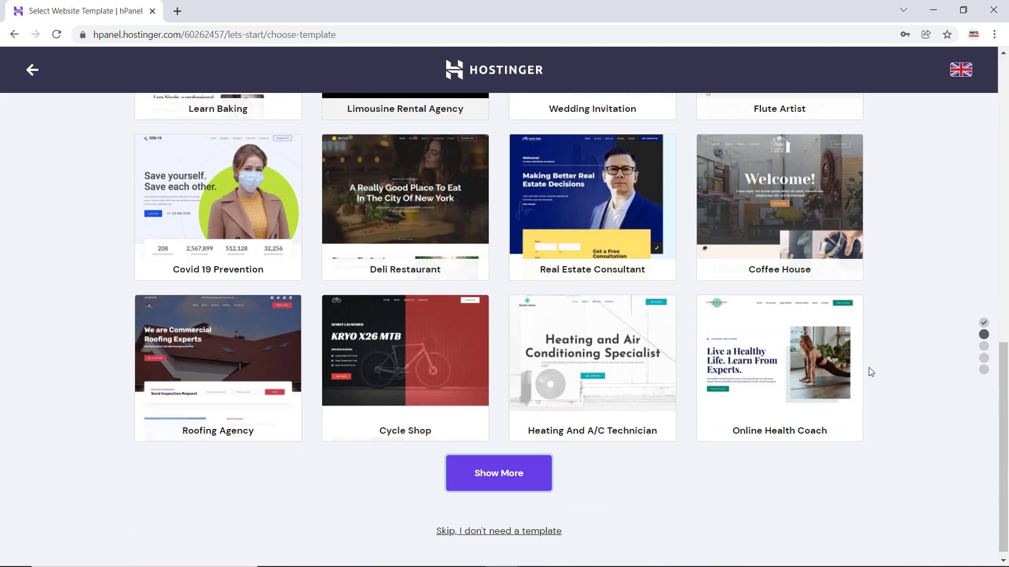
{"action": "left_click", "coordinate": [519, 468]}
{"action": "scroll", "coordinate": [912, 432], "scroll_direction": "down", "scroll_amount": 1}
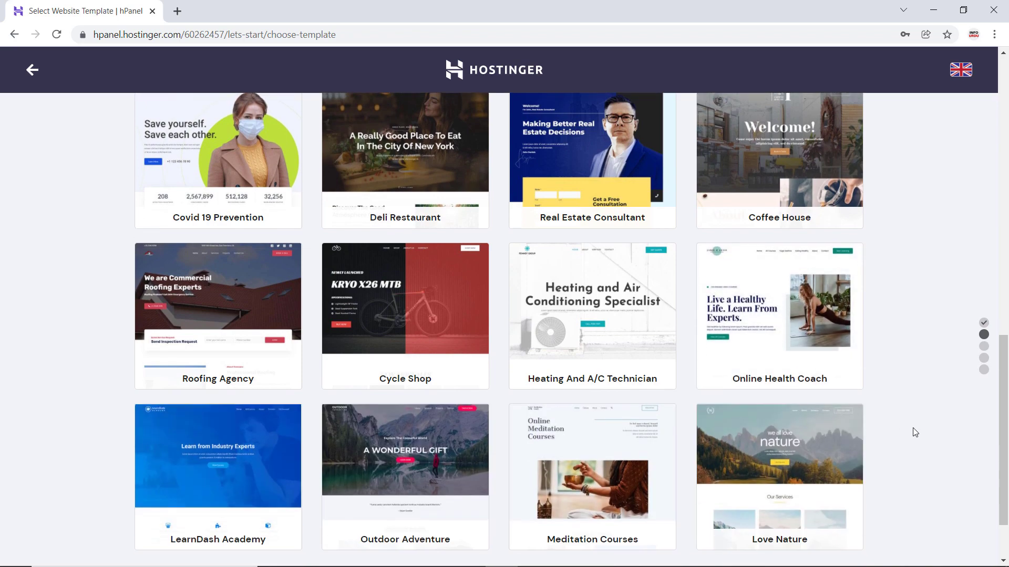
{"action": "scroll", "coordinate": [935, 315], "scroll_direction": "up", "scroll_amount": 5}
{"action": "scroll", "coordinate": [935, 311], "scroll_direction": "up", "scroll_amount": 9}
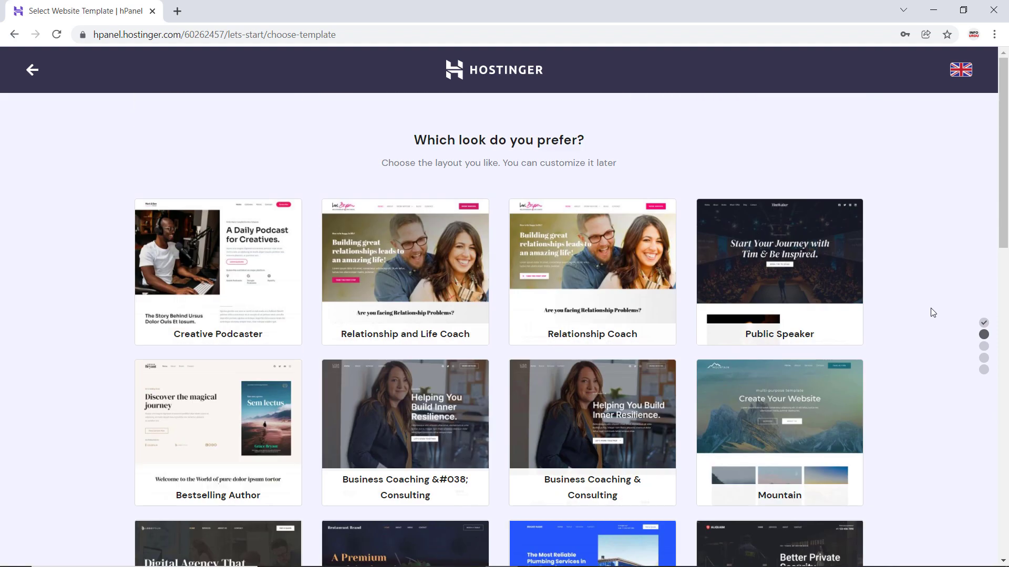
- Preview the Public Speaker template in desktop, tablet and mobile layouts, and return to the template list
{"action": "mouse_move", "coordinate": [838, 265]}
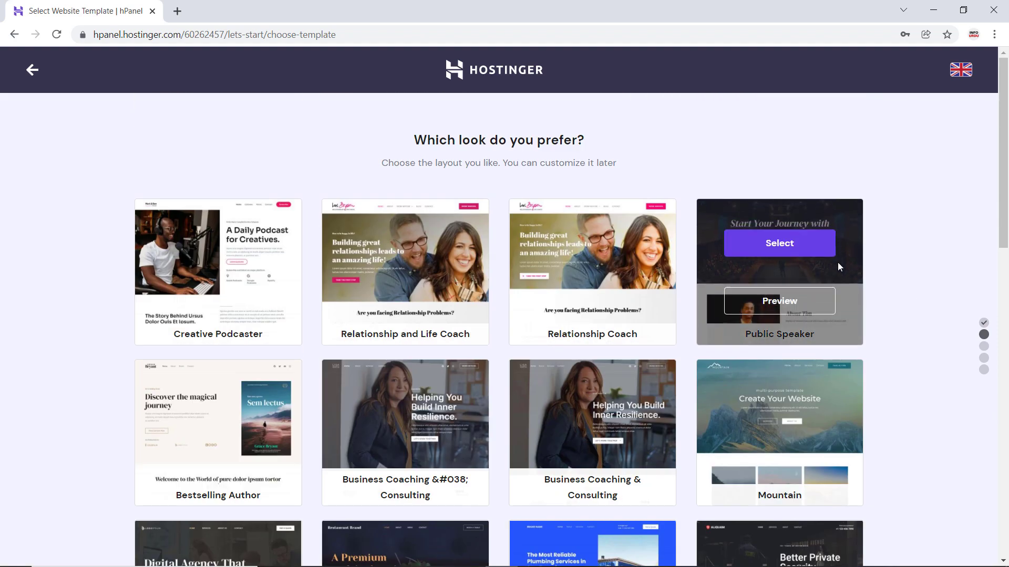
{"action": "left_click", "coordinate": [780, 296]}
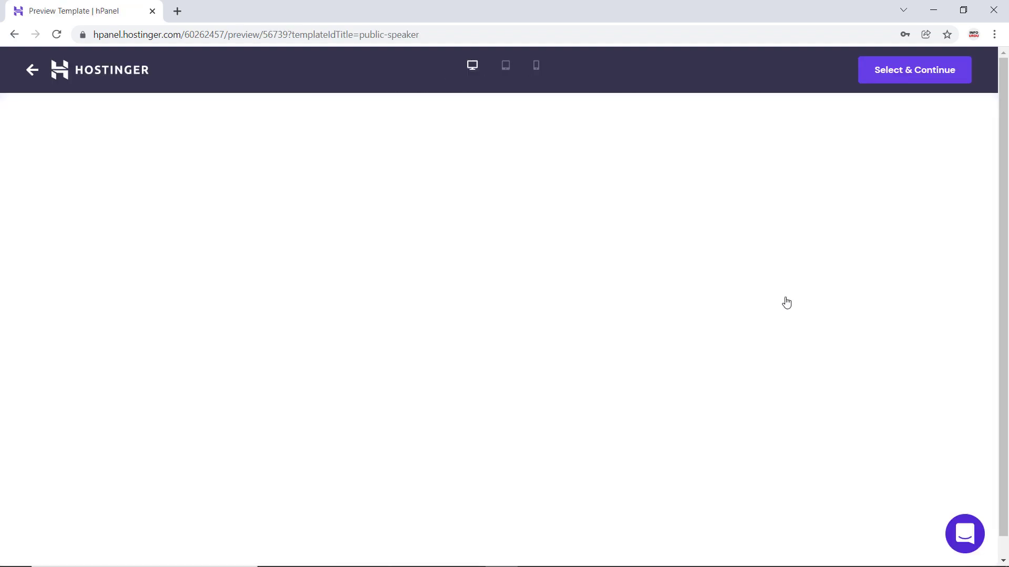
{"action": "scroll", "coordinate": [502, 217], "scroll_direction": "down", "scroll_amount": 8}
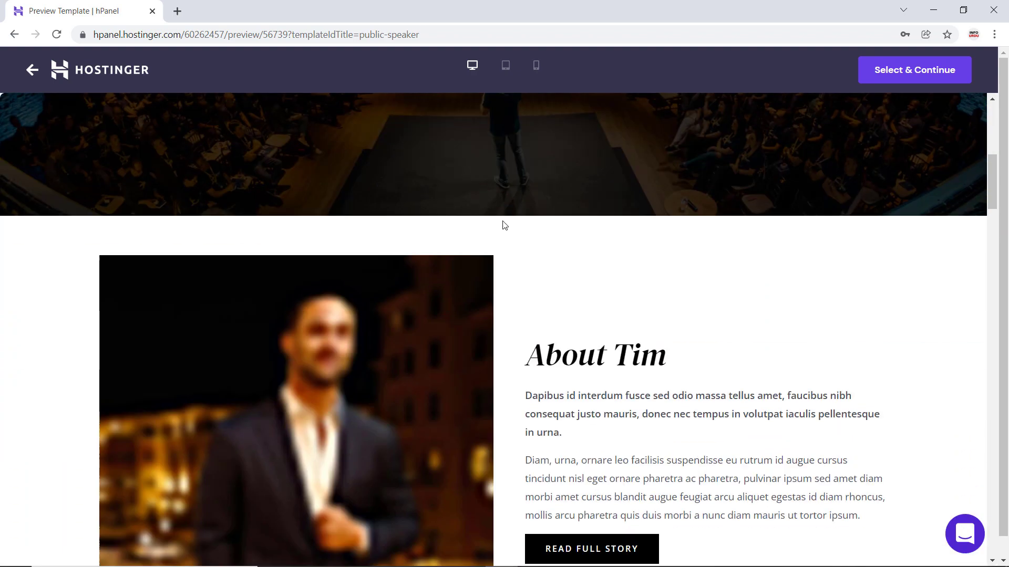
{"action": "scroll", "coordinate": [502, 225], "scroll_direction": "down", "scroll_amount": 12}
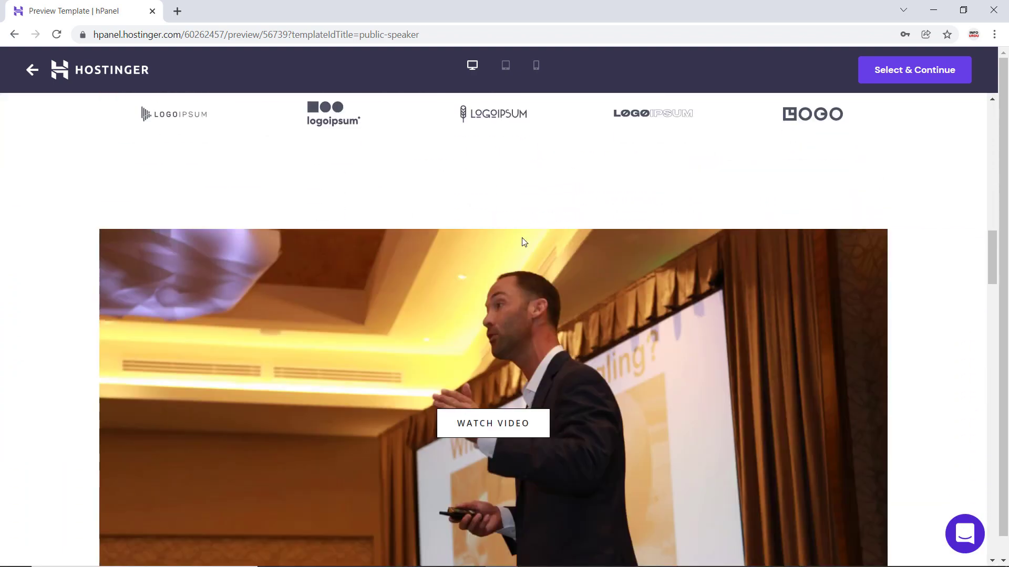
{"action": "scroll", "coordinate": [521, 226], "scroll_direction": "down", "scroll_amount": 5}
{"action": "left_click", "coordinate": [503, 73]}
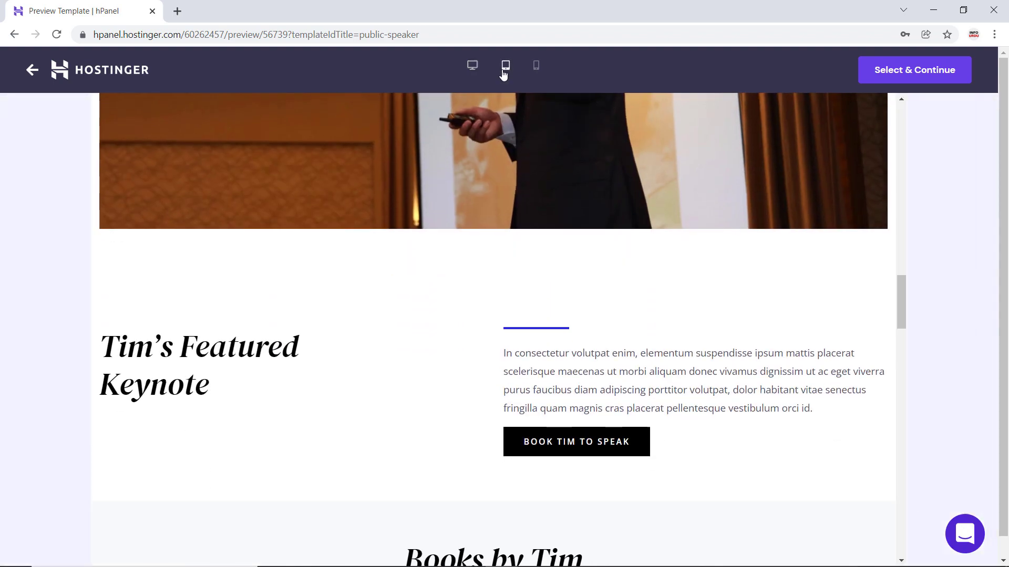
{"action": "scroll", "coordinate": [578, 165], "scroll_direction": "up", "scroll_amount": 20}
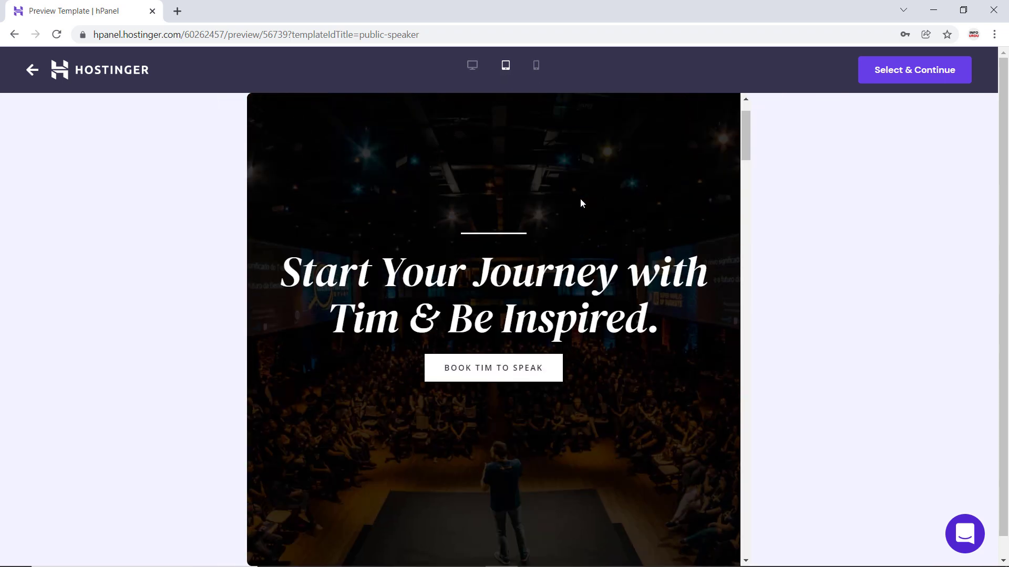
{"action": "scroll", "coordinate": [581, 203], "scroll_direction": "up", "scroll_amount": 2}
{"action": "left_click", "coordinate": [533, 65]}
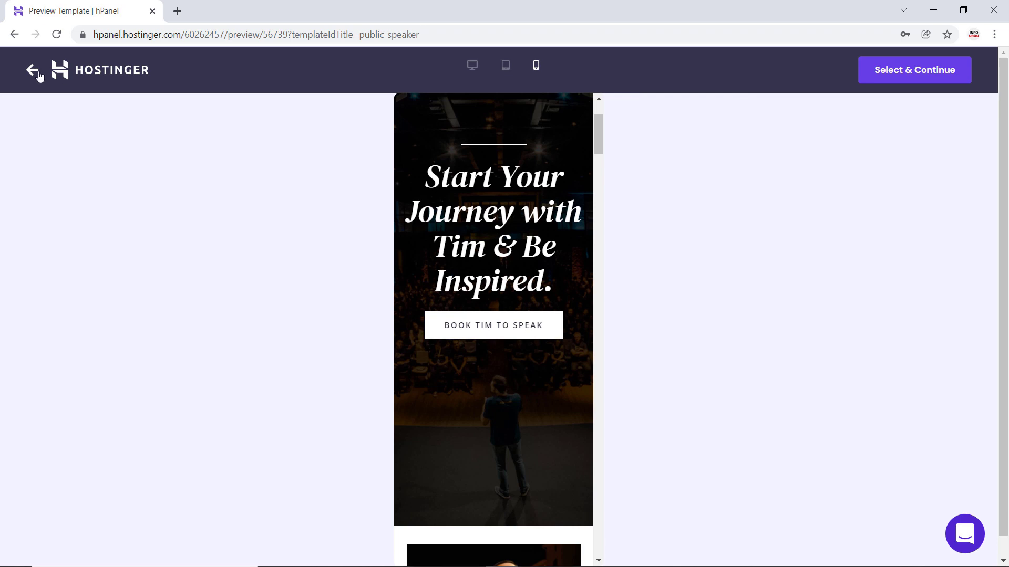
{"action": "left_click", "coordinate": [33, 70]}
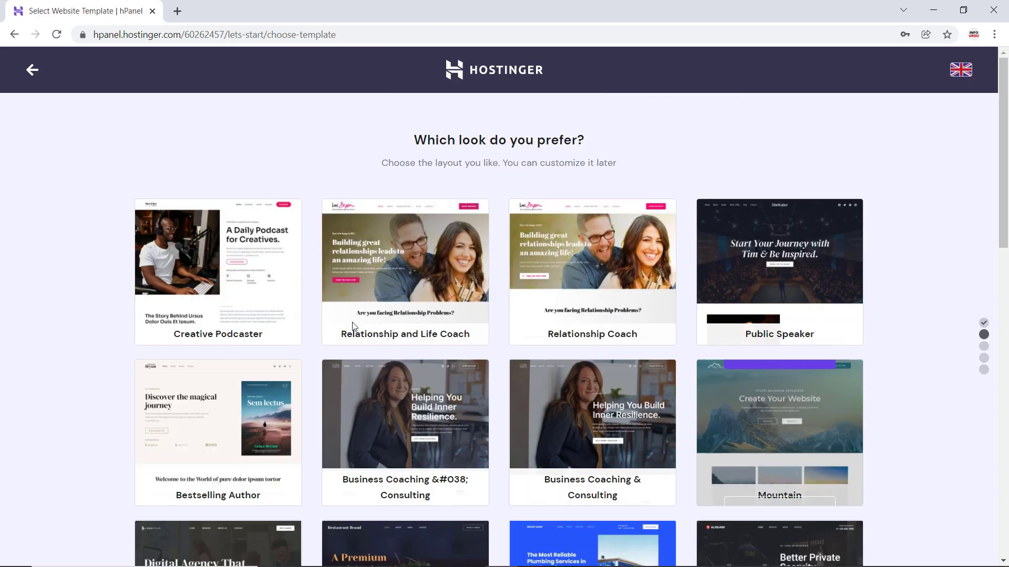
- Select the Creative Podcaster template as the look of the website
{"action": "mouse_move", "coordinate": [221, 244]}
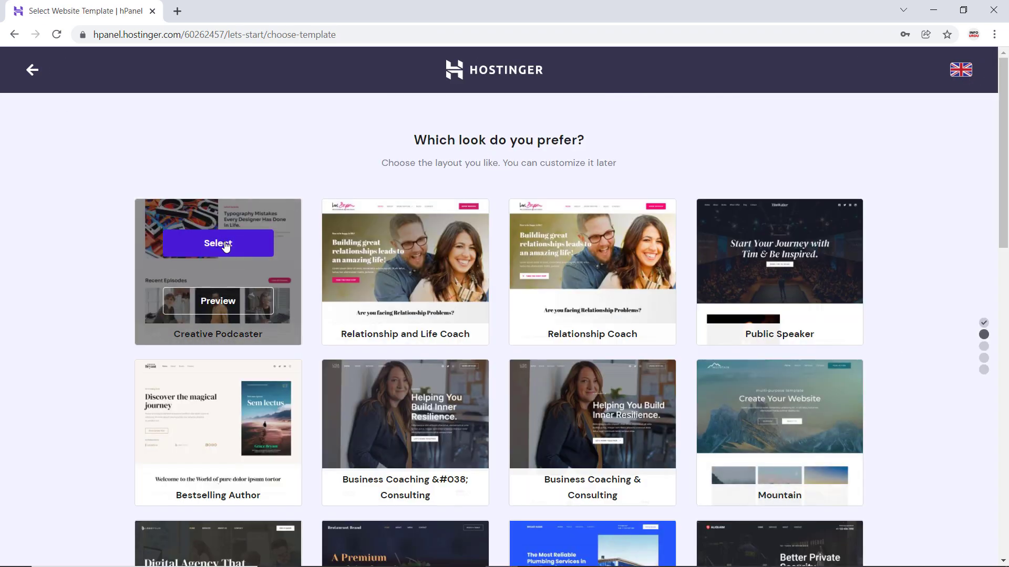
{"action": "left_click", "coordinate": [225, 244]}
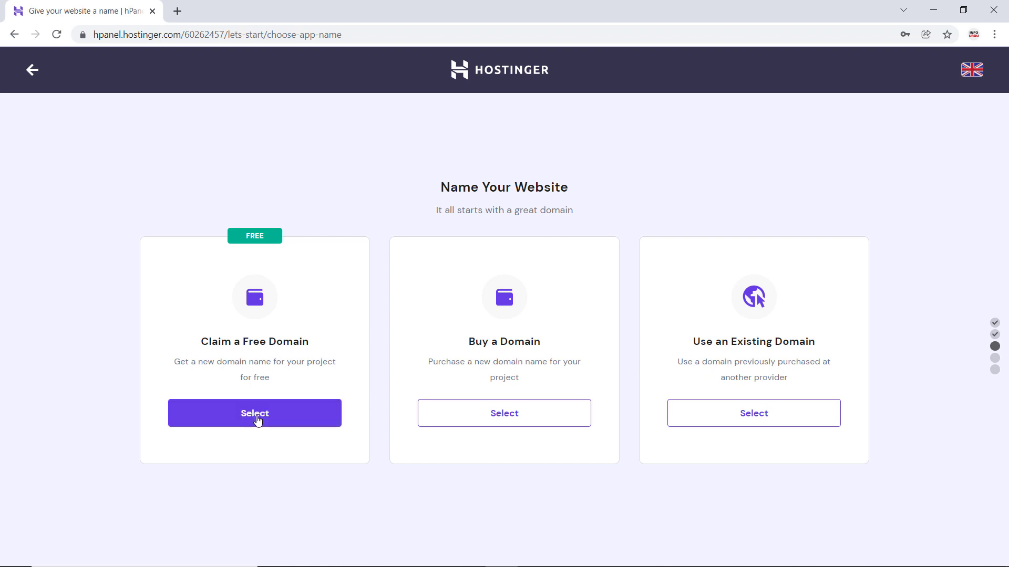
- Choose to claim a free domain, search for infourdu1 with the .com extension, and continue with that domain
{"action": "left_click", "coordinate": [259, 419]}
{"action": "left_click", "coordinate": [275, 474]}
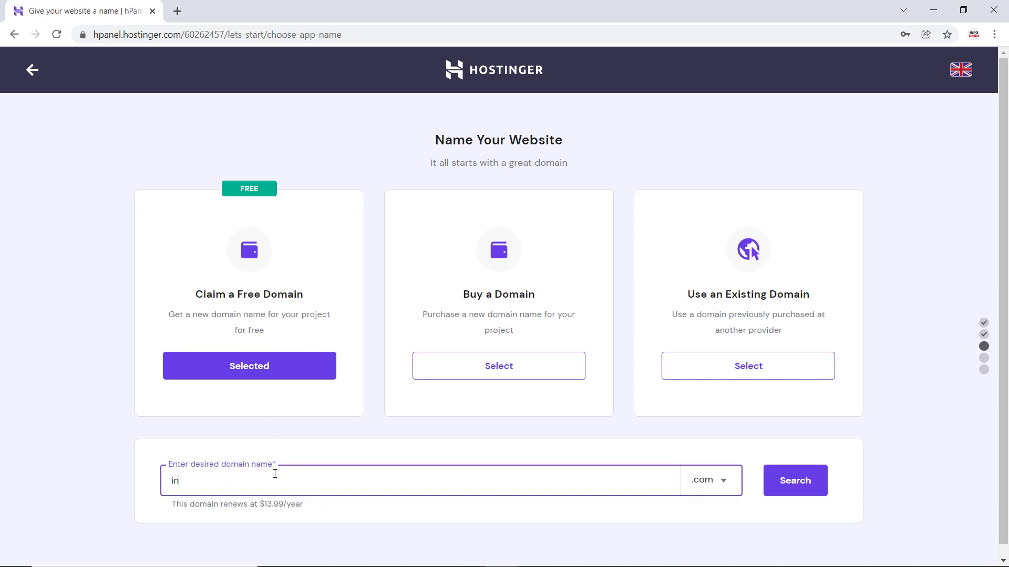
{"action": "type", "text": "infourdu1"}
{"action": "scroll", "coordinate": [275, 474], "scroll_direction": "down", "scroll_amount": 1}
{"action": "left_click", "coordinate": [788, 476]}
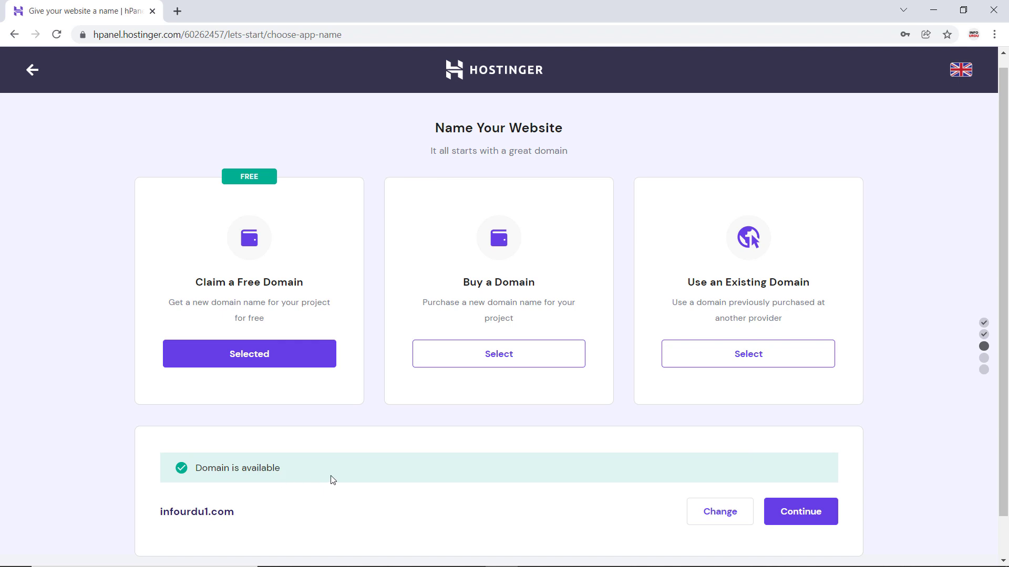
{"action": "scroll", "coordinate": [333, 480], "scroll_direction": "down", "scroll_amount": 1}
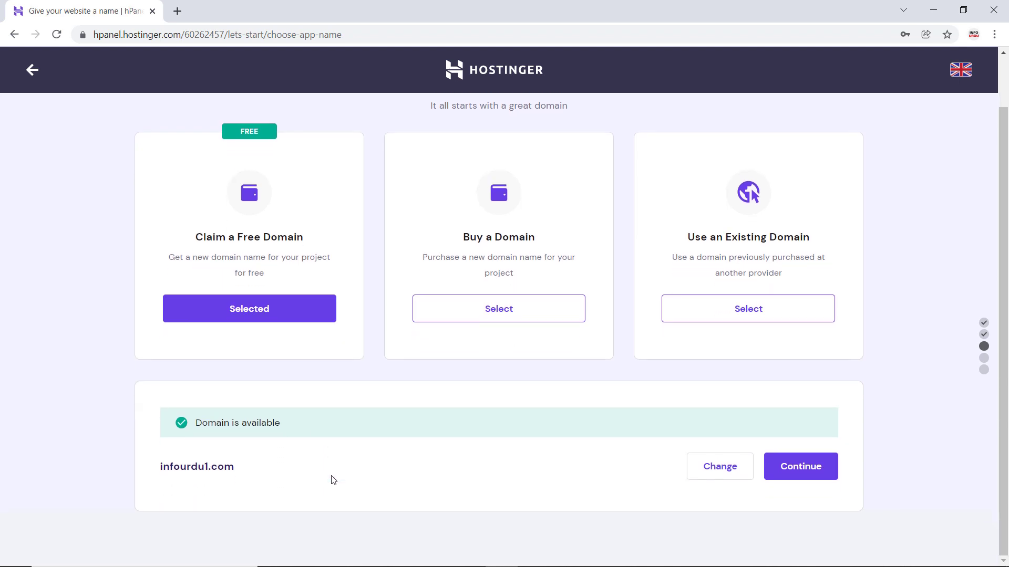
{"action": "left_click", "coordinate": [784, 479]}
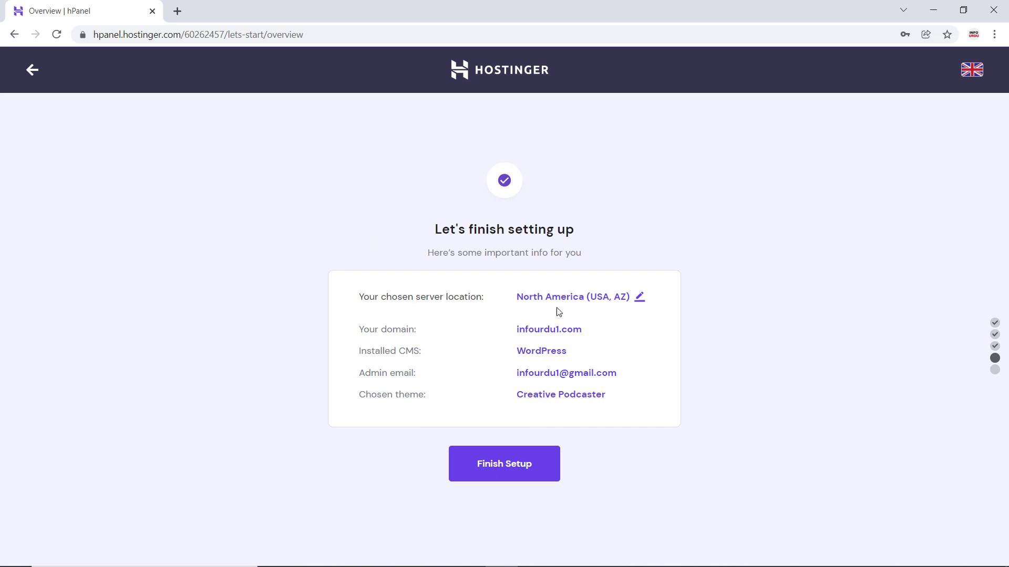
- Change the server location to Asia (India)
{"action": "left_click", "coordinate": [640, 298]}
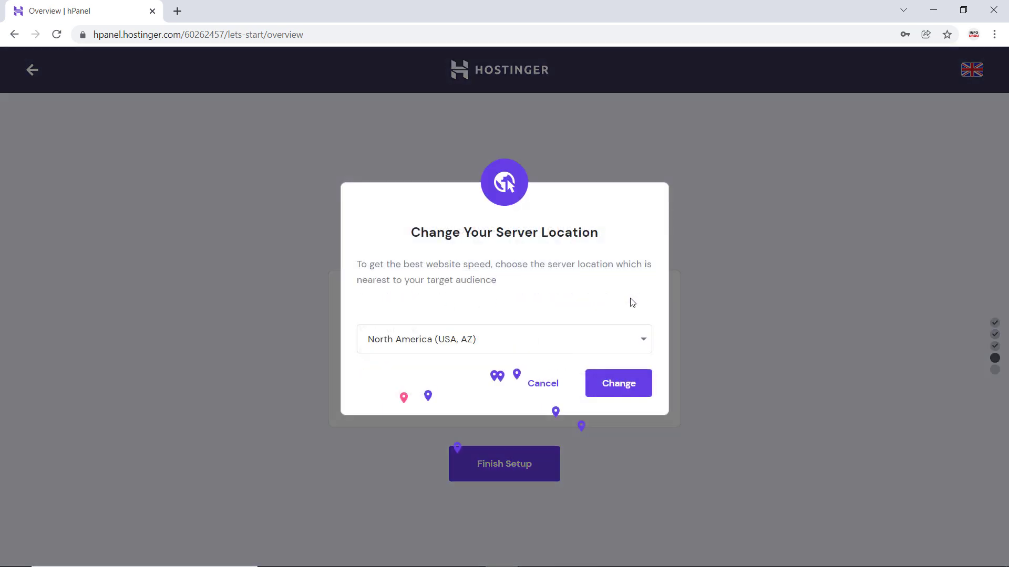
{"action": "left_click", "coordinate": [631, 343]}
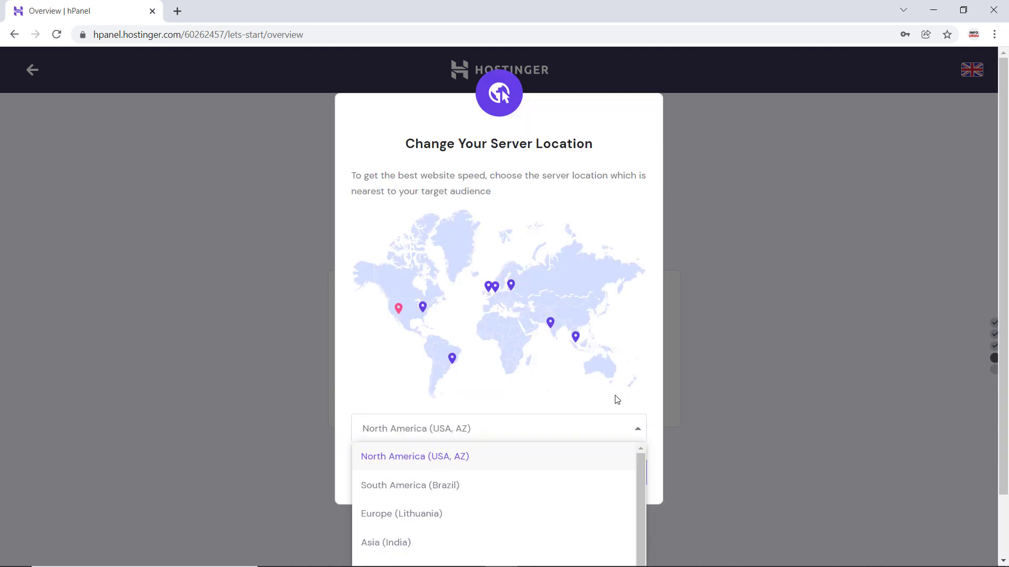
{"action": "scroll", "coordinate": [560, 505], "scroll_direction": "down", "scroll_amount": 1}
{"action": "left_click", "coordinate": [561, 504]}
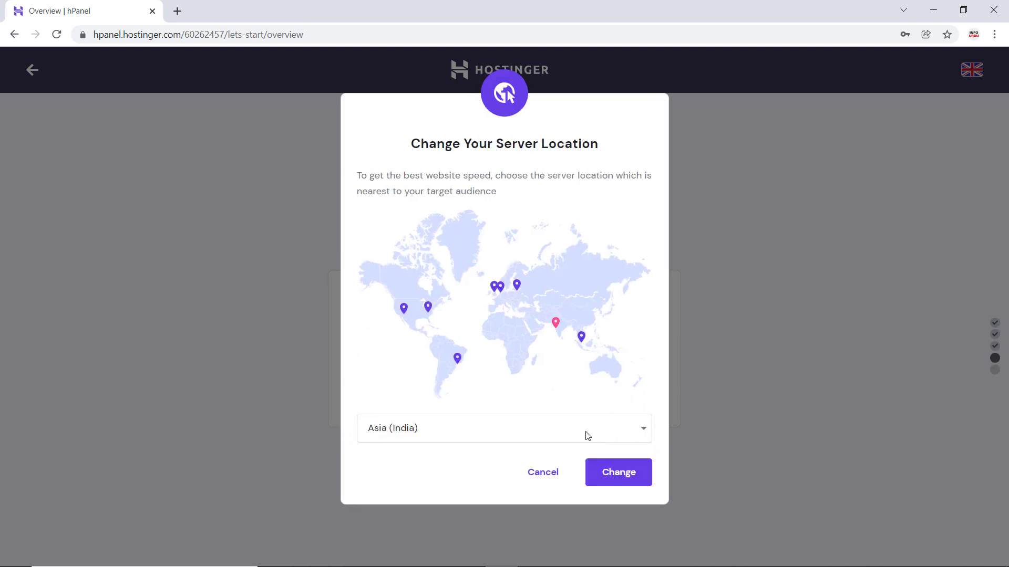
{"action": "left_click", "coordinate": [628, 486]}
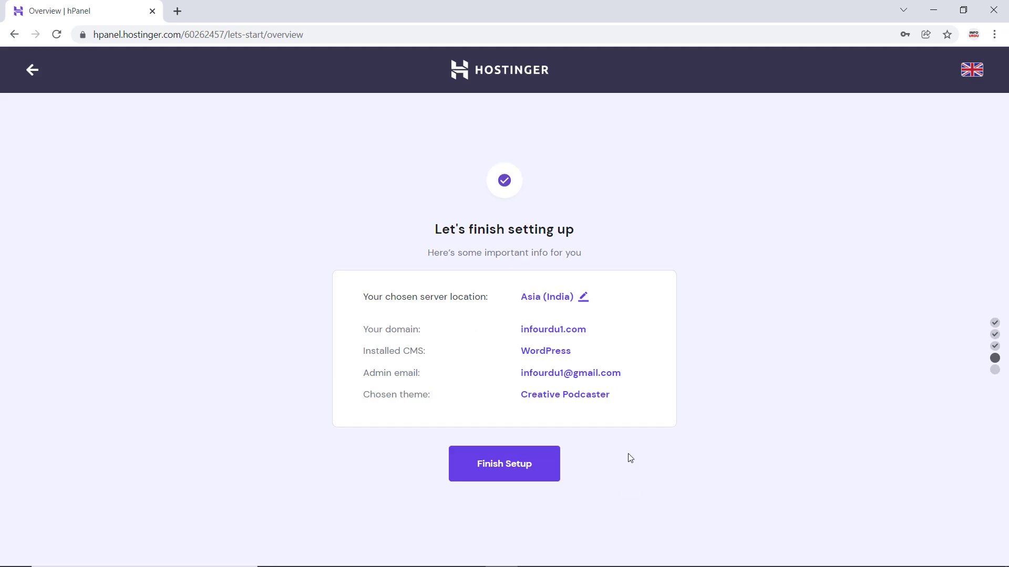
- Review the domain, CMS, admin email and theme in the overview and finish the setup
{"action": "mouse_move", "coordinate": [581, 354]}
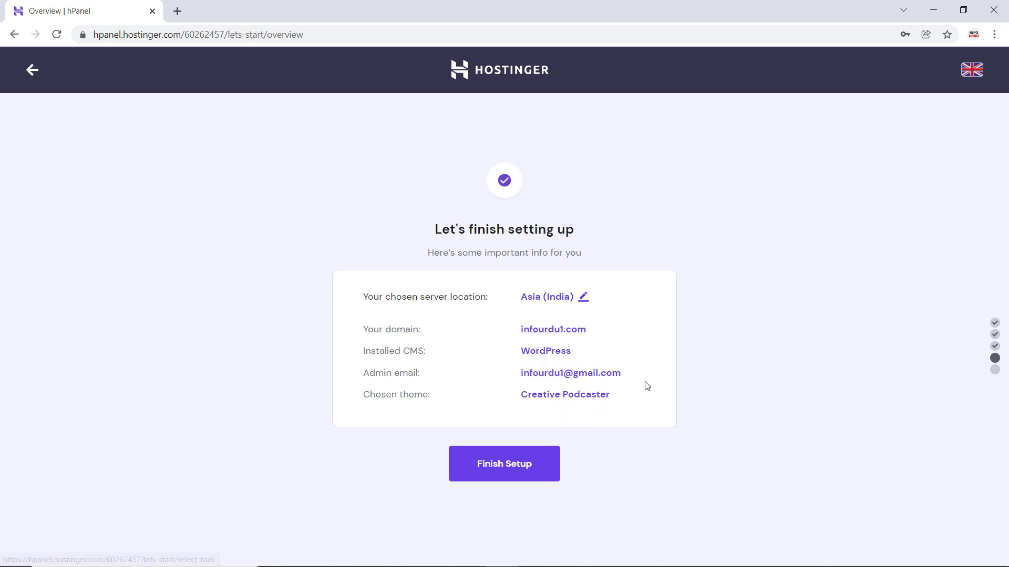
{"action": "mouse_move", "coordinate": [647, 404]}
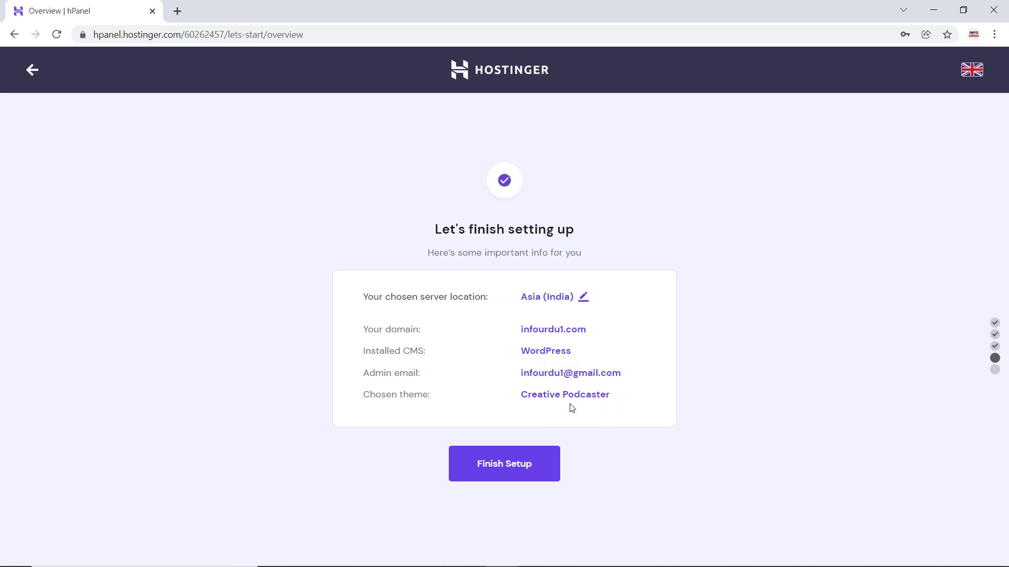
{"action": "mouse_move", "coordinate": [571, 406]}
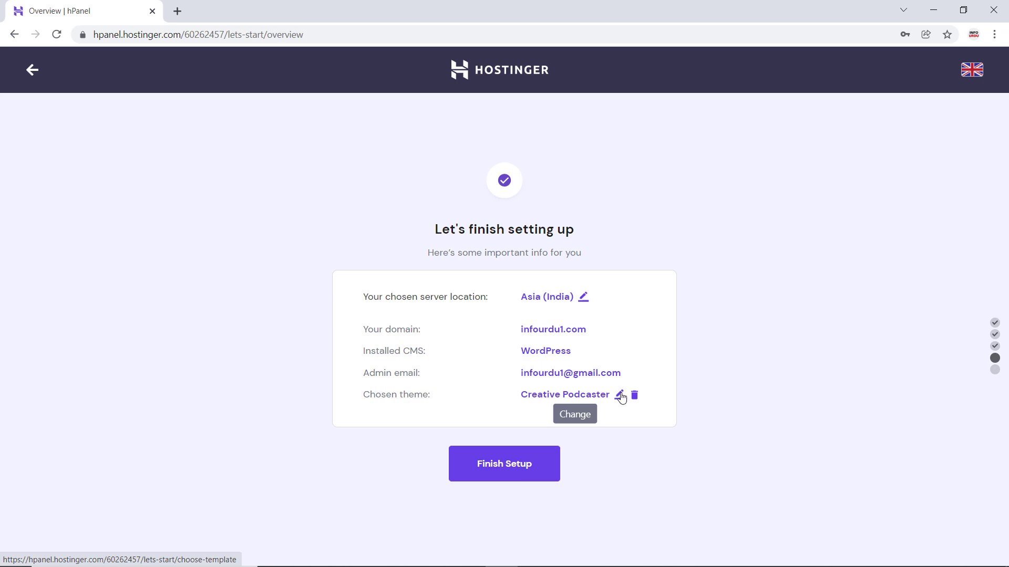
{"action": "left_click", "coordinate": [522, 464]}
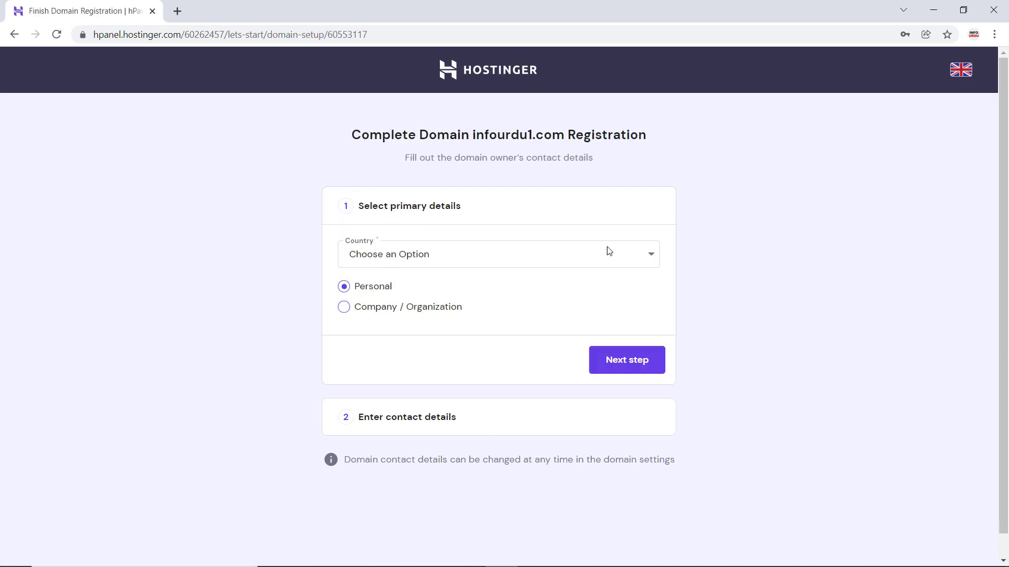
- Set the domain owner's country to Pakistan, keep the Personal registration type and continue to the contact details
{"action": "left_click", "coordinate": [650, 257]}
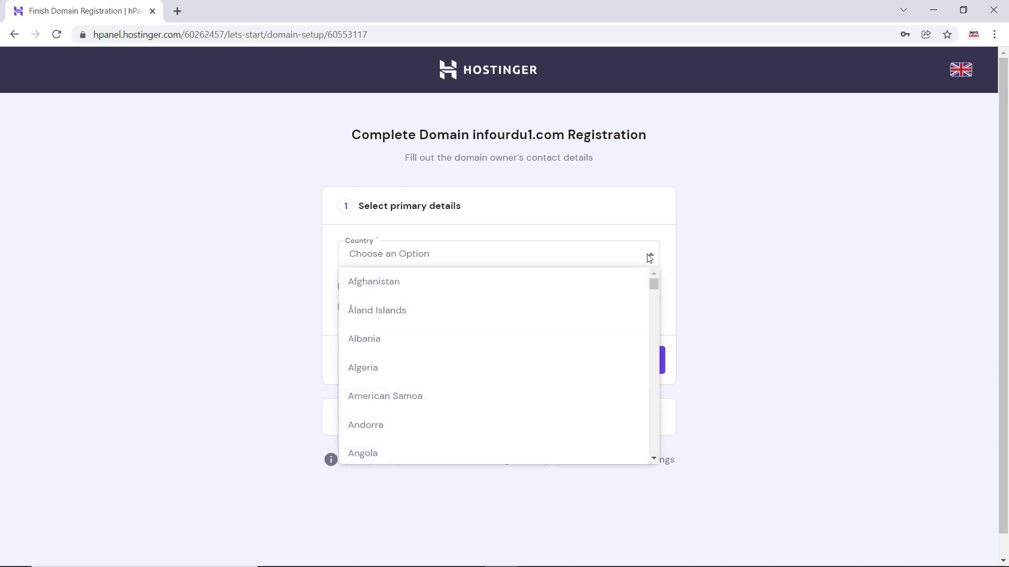
{"action": "type", "text": "p"}
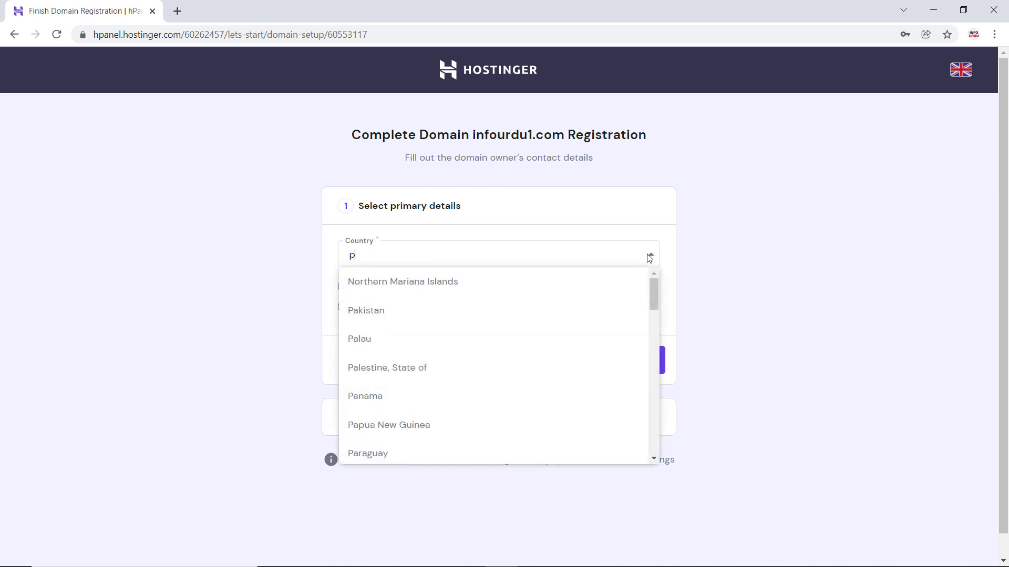
{"action": "left_click", "coordinate": [473, 308]}
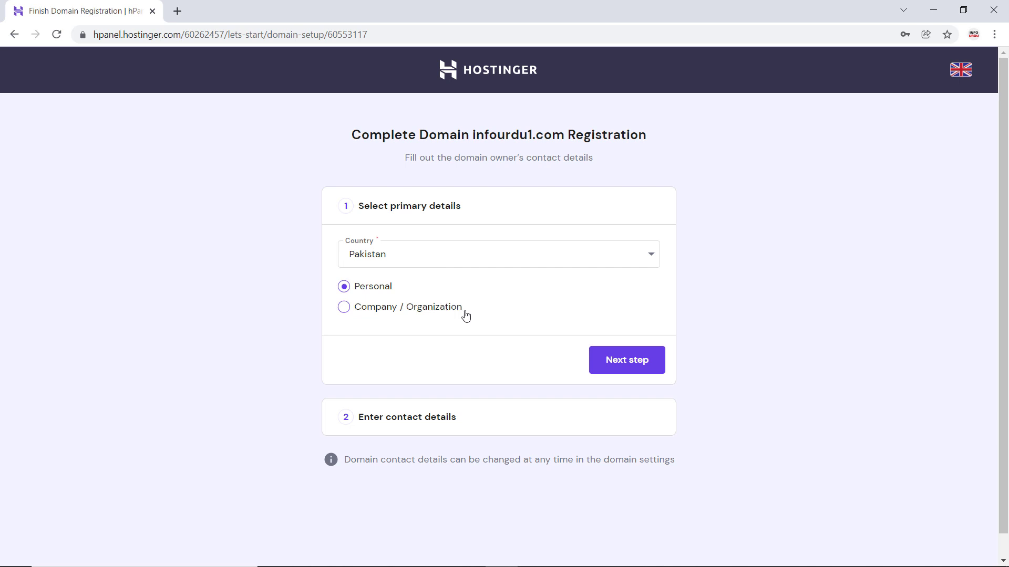
{"action": "left_click", "coordinate": [604, 363]}
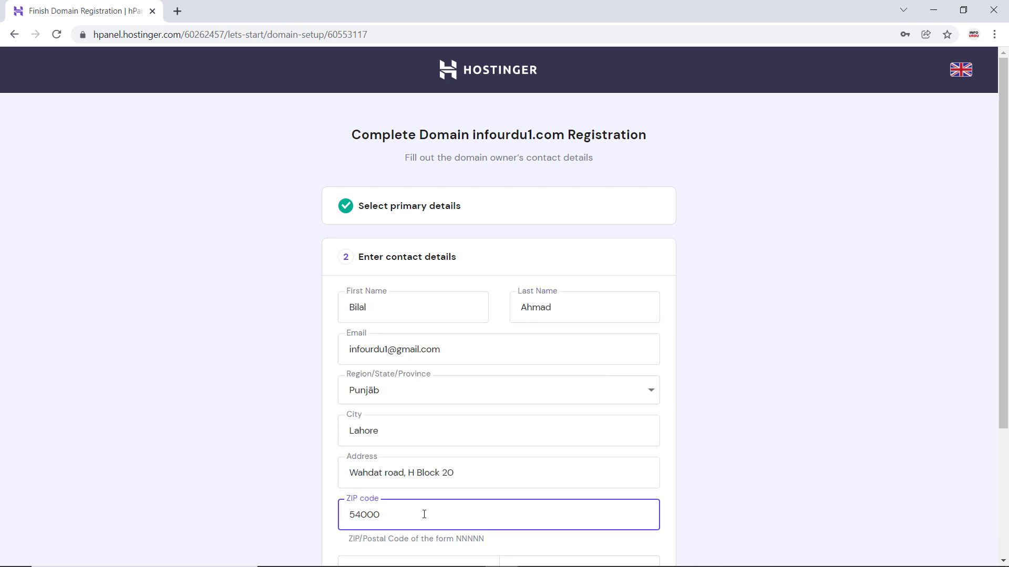
- Fill in the domain owner's name, region, city, address, ZIP code and phone number, and finish the domain registration
{"action": "scroll", "coordinate": [423, 502], "scroll_direction": "down", "scroll_amount": 2}
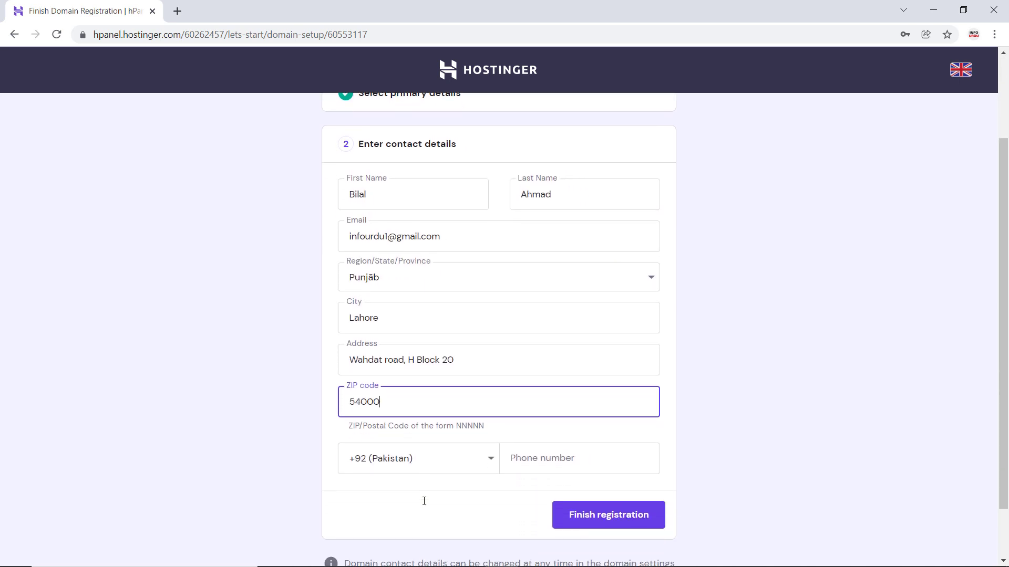
{"action": "left_click", "coordinate": [527, 461]}
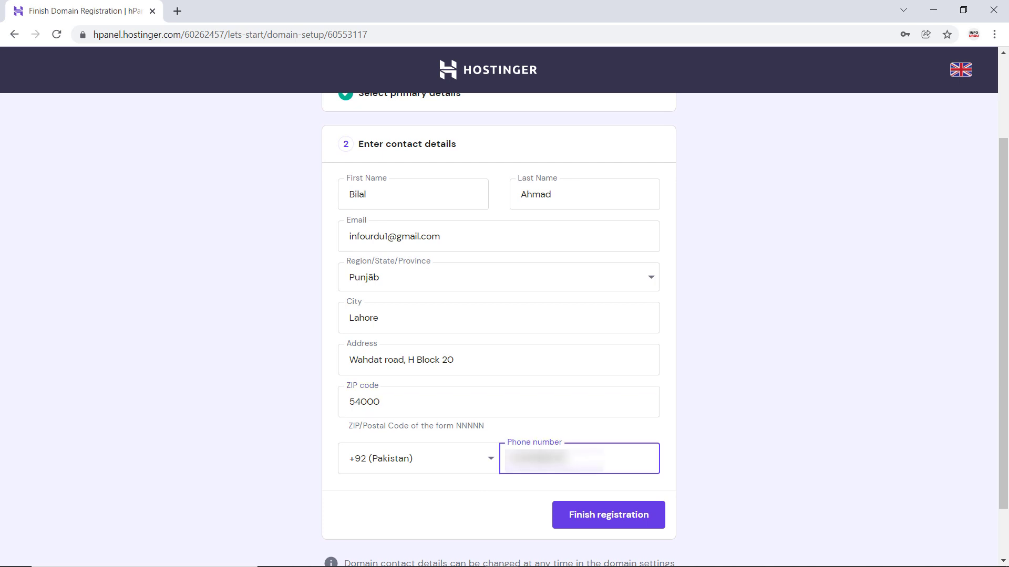
{"action": "left_click", "coordinate": [592, 514]}
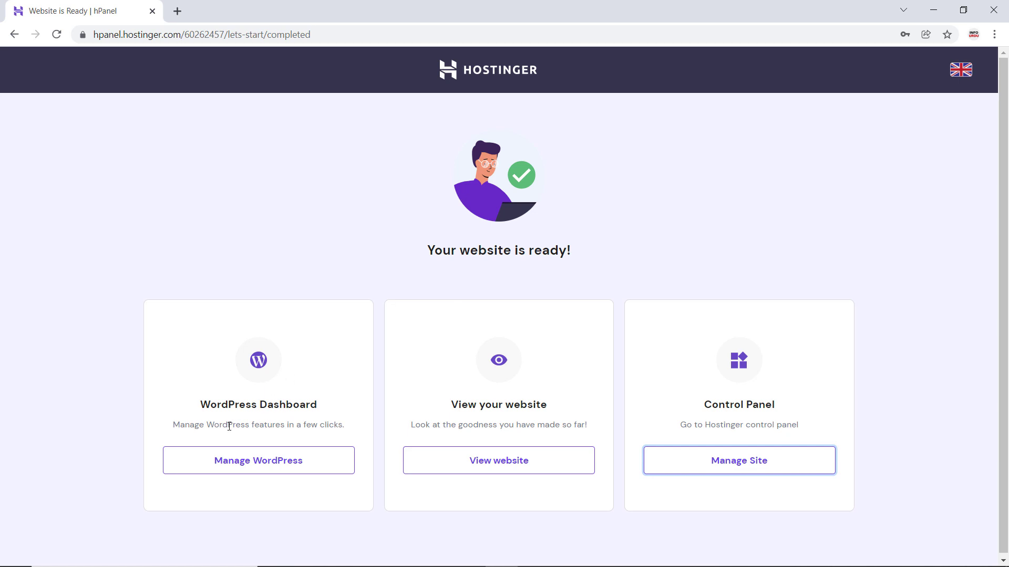
- Open the WordPress management page for infourdu1.com and review its core, speed and security, and site install options
{"action": "left_click", "coordinate": [284, 469]}
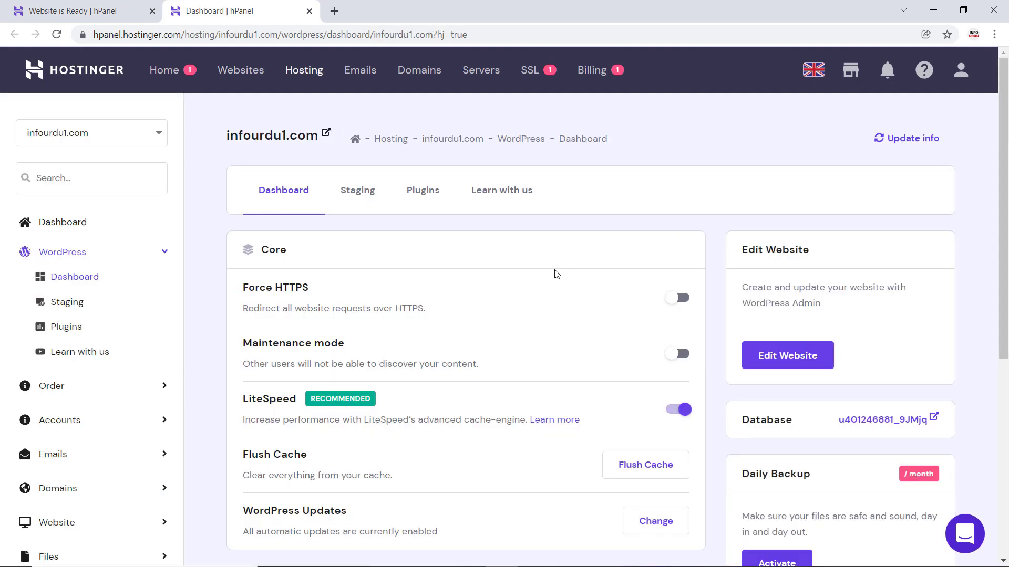
{"action": "scroll", "coordinate": [562, 289], "scroll_direction": "down", "scroll_amount": 1}
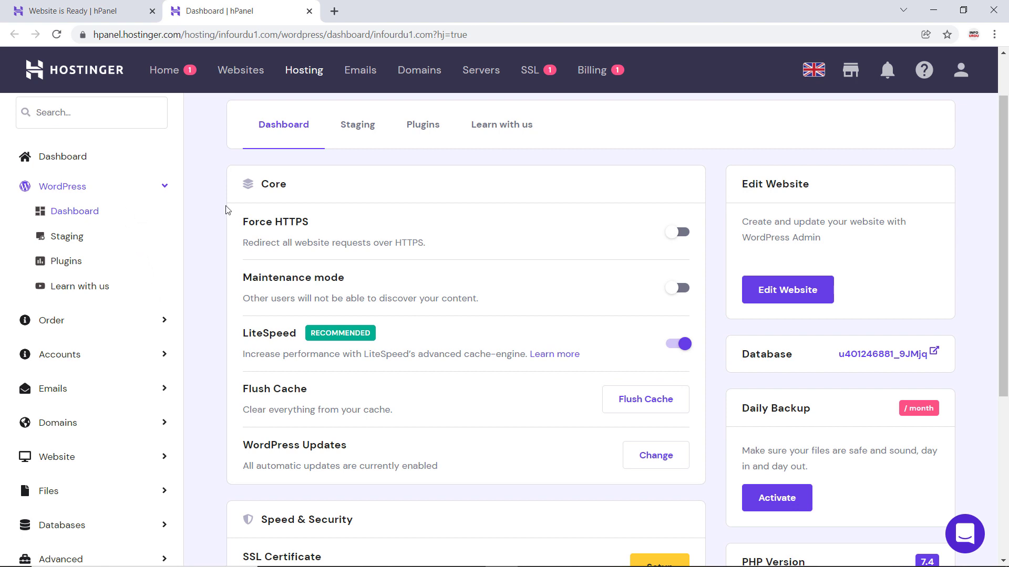
{"action": "scroll", "coordinate": [227, 209], "scroll_direction": "up", "scroll_amount": 1}
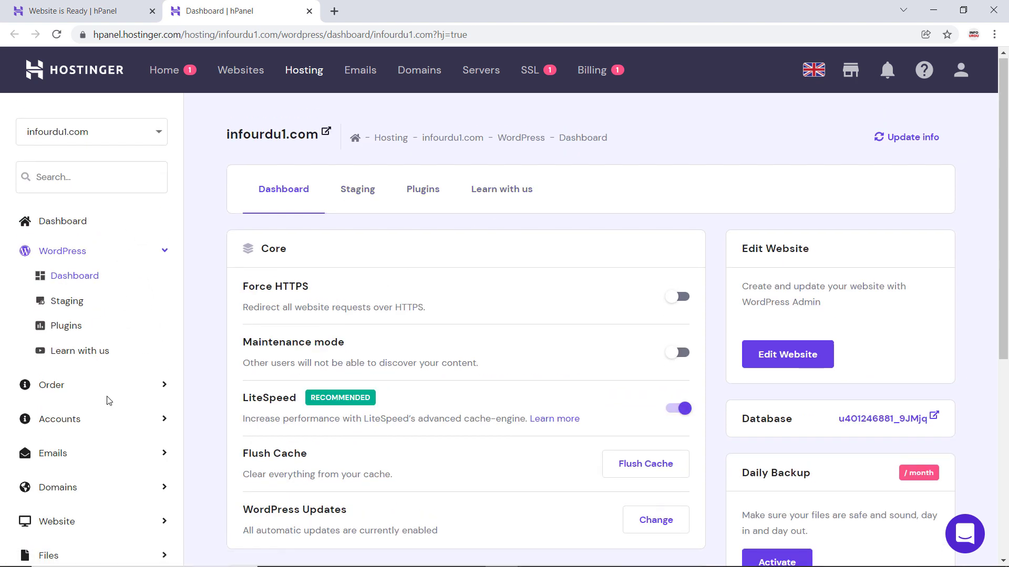
{"action": "scroll", "coordinate": [519, 404], "scroll_direction": "down", "scroll_amount": 5}
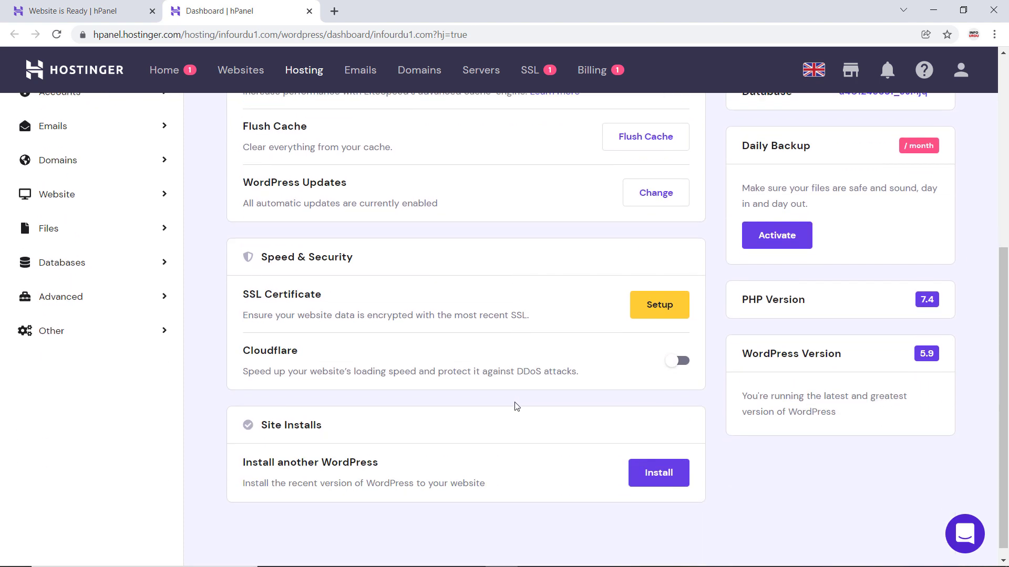
{"action": "scroll", "coordinate": [517, 406], "scroll_direction": "down", "scroll_amount": 1}
{"action": "scroll", "coordinate": [515, 406], "scroll_direction": "up", "scroll_amount": 5}
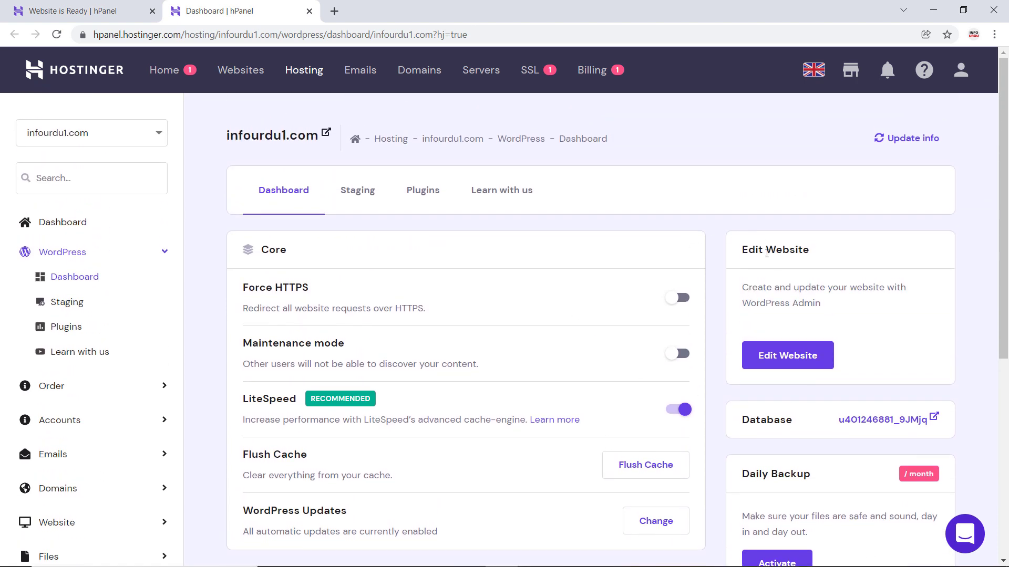
- Open the WordPress admin of infourdu1.com for editing the website and look over its dashboard
{"action": "left_click", "coordinate": [805, 366]}
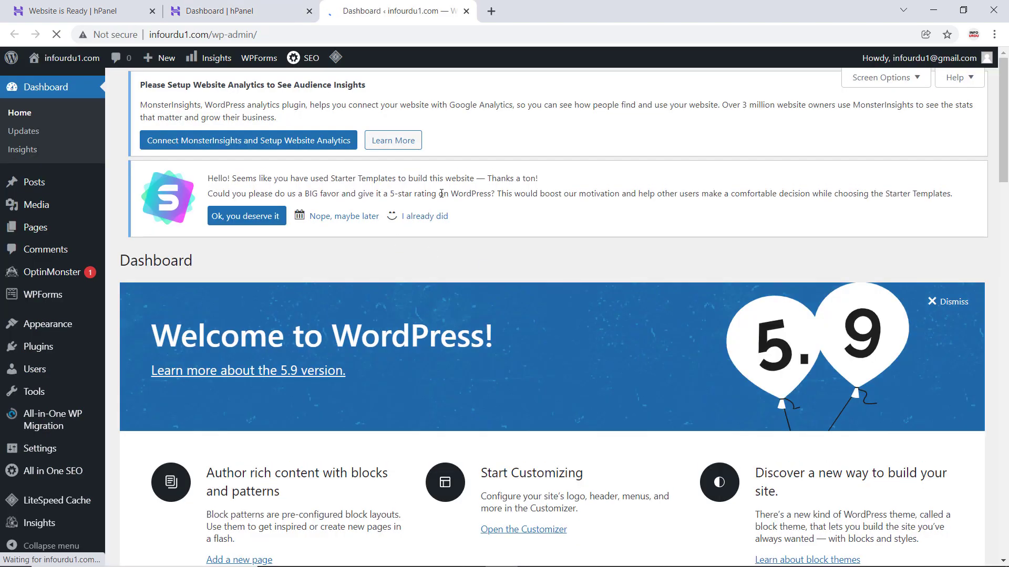
{"action": "scroll", "coordinate": [446, 242], "scroll_direction": "down", "scroll_amount": 6}
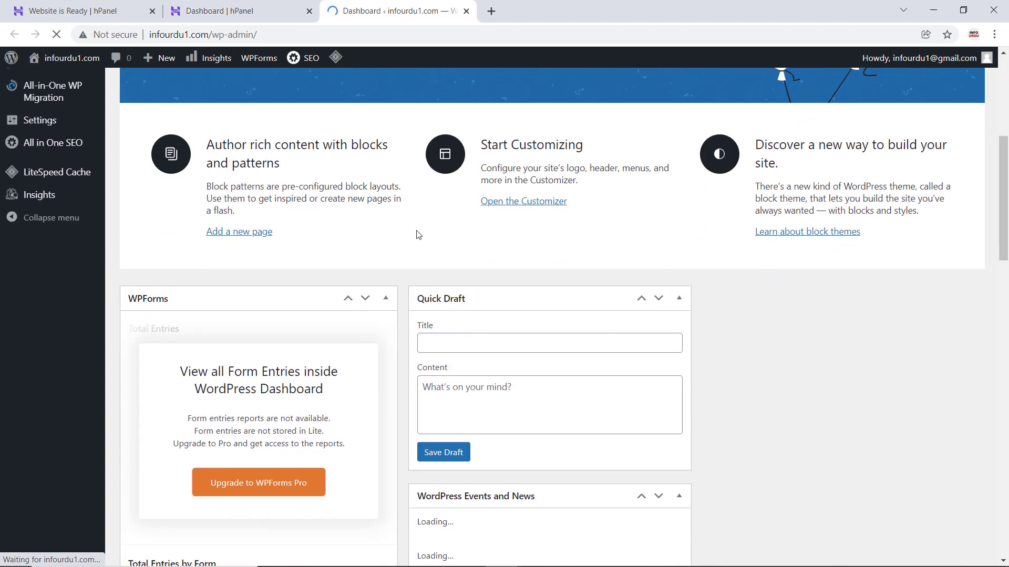
{"action": "scroll", "coordinate": [412, 237], "scroll_direction": "down", "scroll_amount": 5}
{"action": "scroll", "coordinate": [412, 242], "scroll_direction": "up", "scroll_amount": 7}
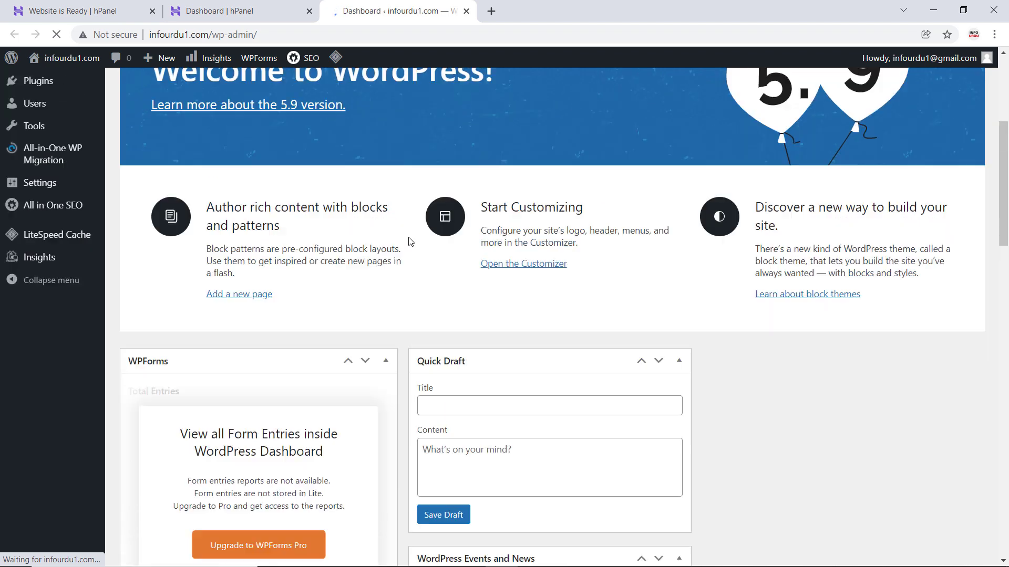
{"action": "scroll", "coordinate": [411, 241], "scroll_direction": "up", "scroll_amount": 5}
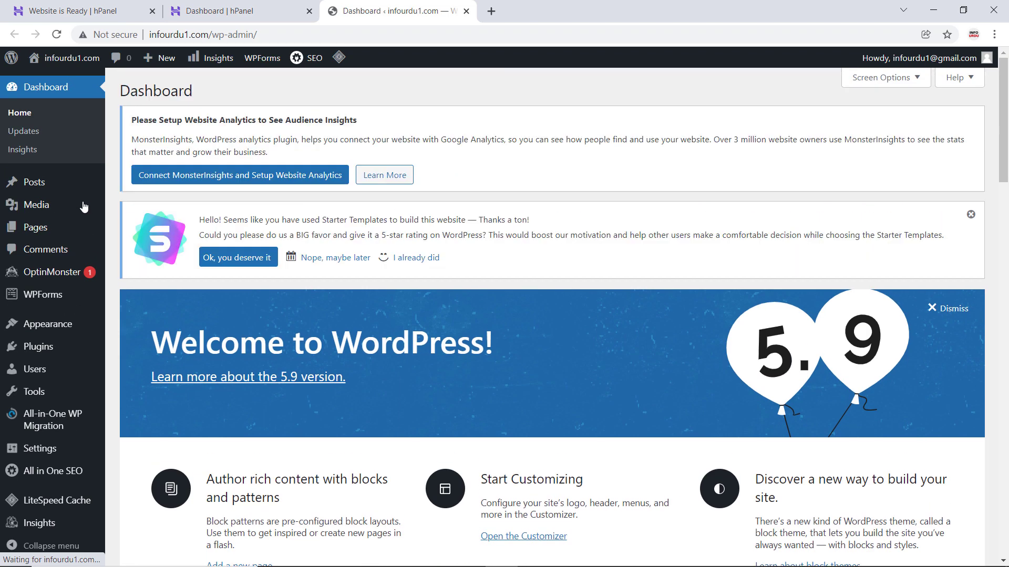
- Open the list of all posts in the WordPress admin and look through its entries
{"action": "left_click", "coordinate": [49, 181]}
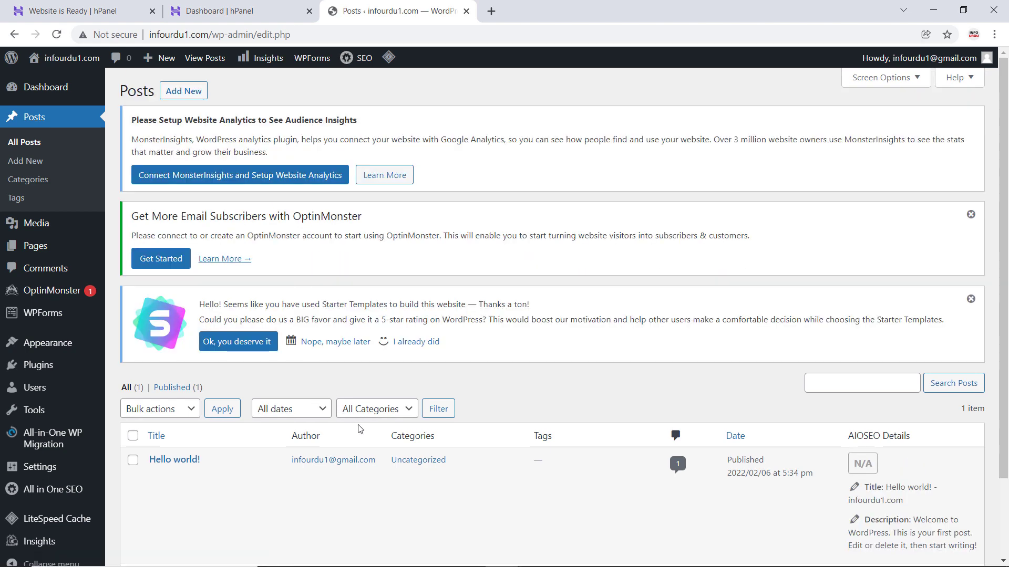
{"action": "scroll", "coordinate": [592, 438], "scroll_direction": "down", "scroll_amount": 2}
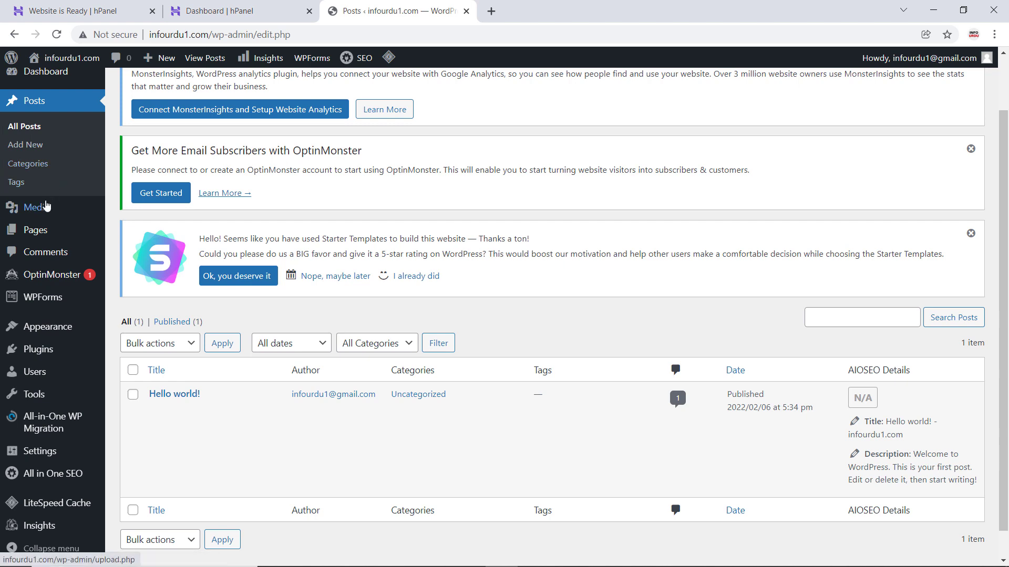
{"action": "mouse_move", "coordinate": [44, 231]}
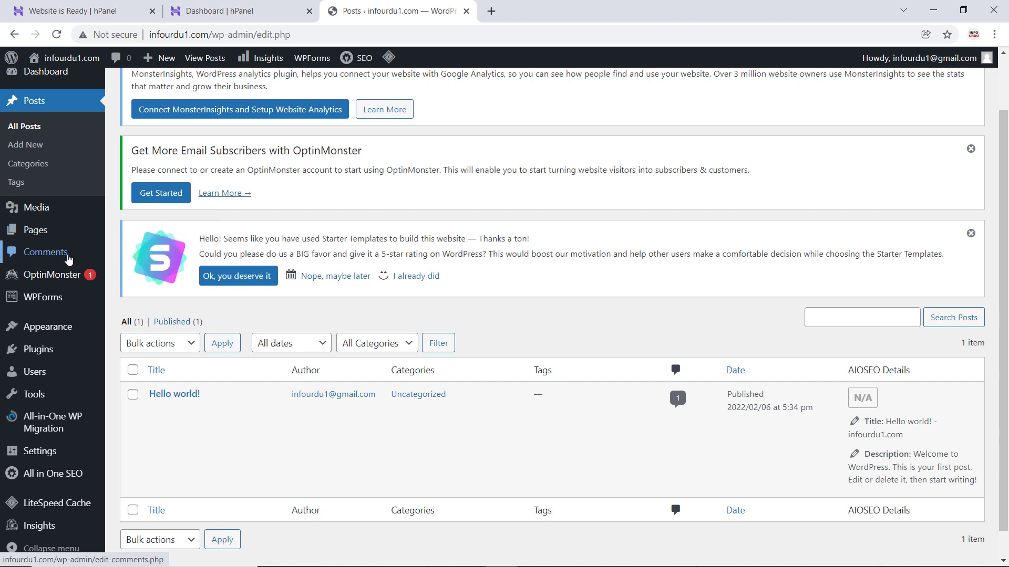
- Show the installed WordPress themes, view the details of the Astra theme and close them again
{"action": "mouse_move", "coordinate": [63, 335]}
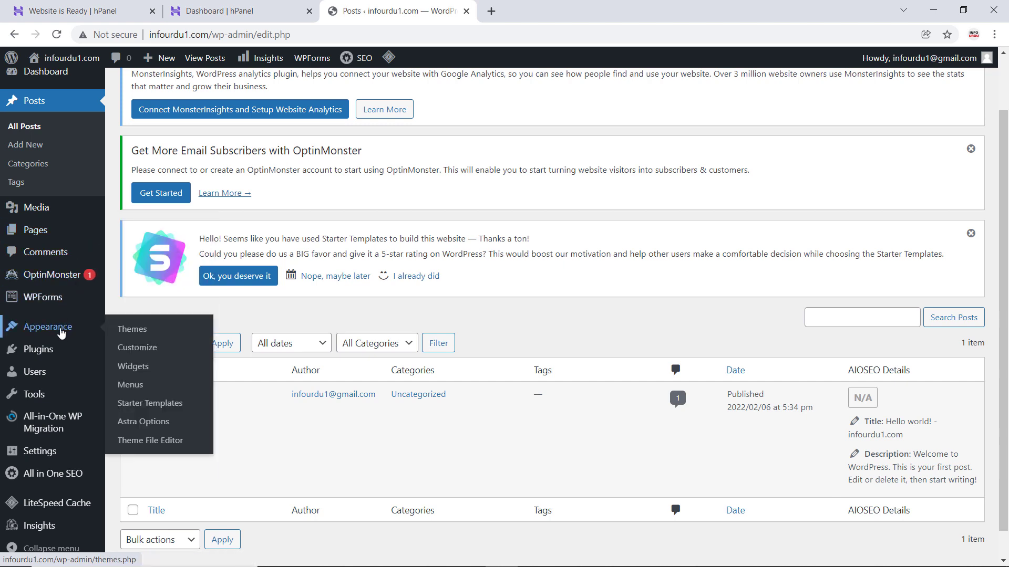
{"action": "left_click", "coordinate": [140, 331]}
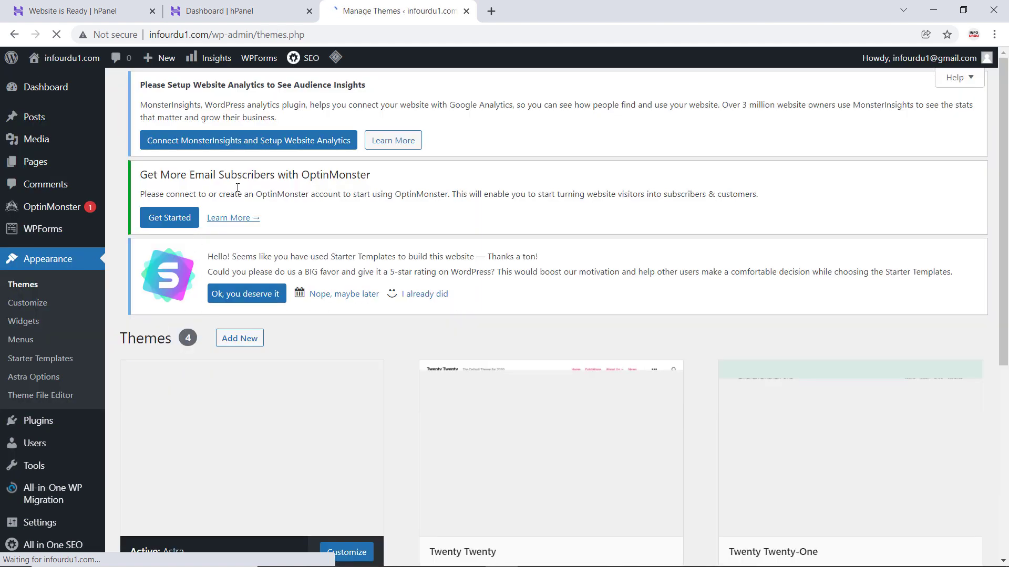
{"action": "scroll", "coordinate": [395, 353], "scroll_direction": "down", "scroll_amount": 3}
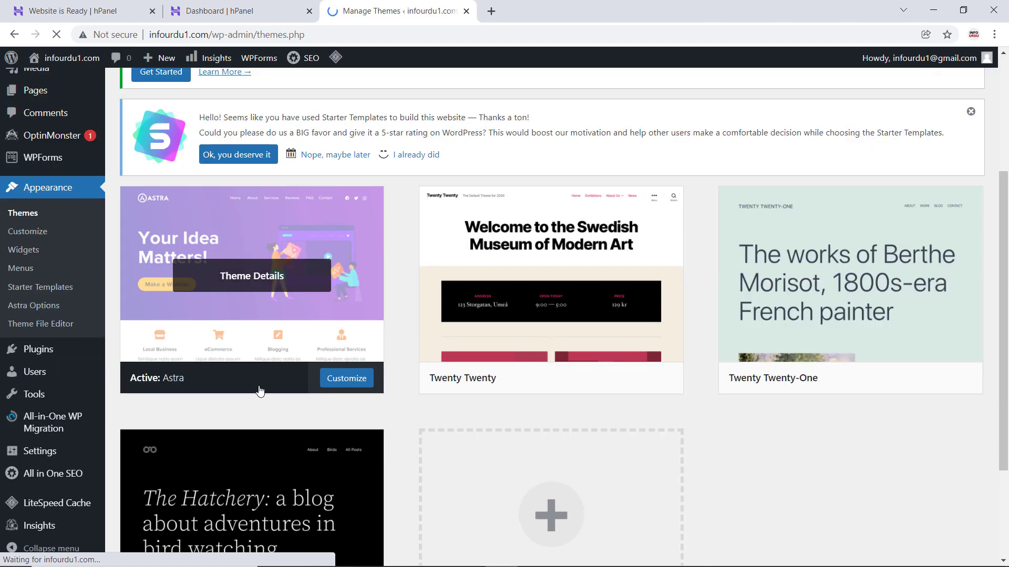
{"action": "left_click", "coordinate": [323, 295]}
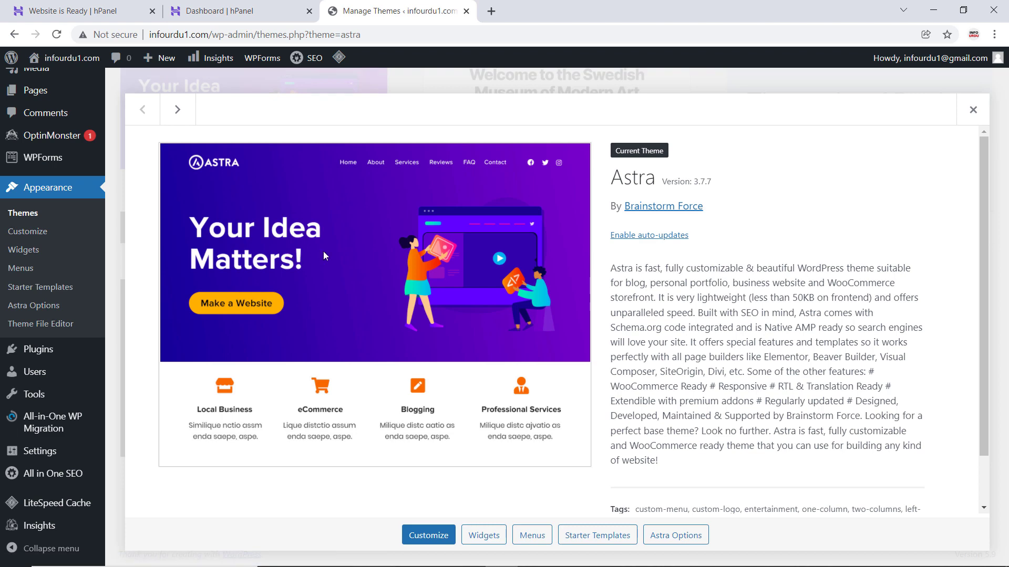
{"action": "left_click", "coordinate": [972, 110]}
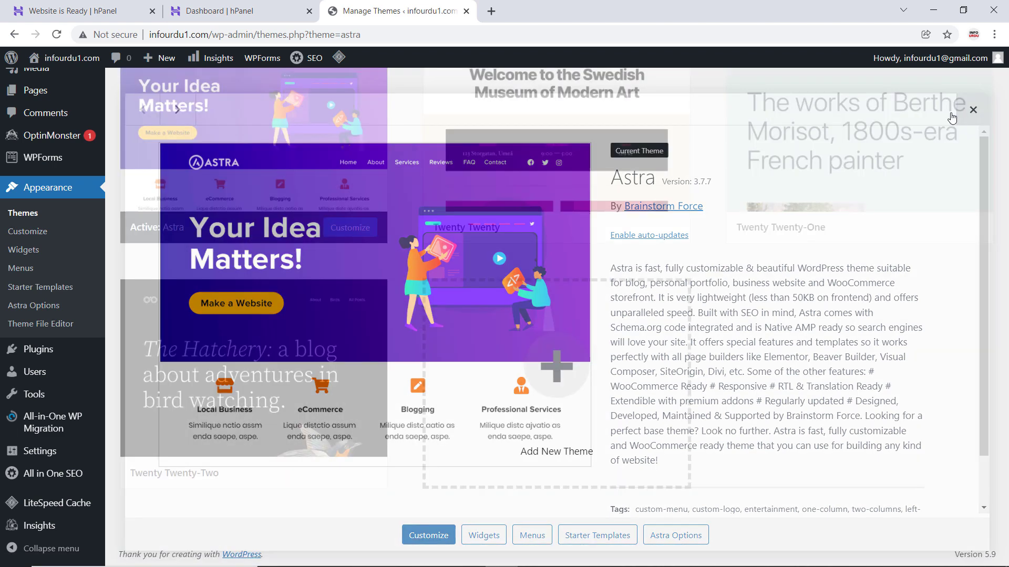
- Return to the Hostinger setup completion page, open the live infourdu1.com website and examine its homepage sections
{"action": "left_click", "coordinate": [84, 7]}
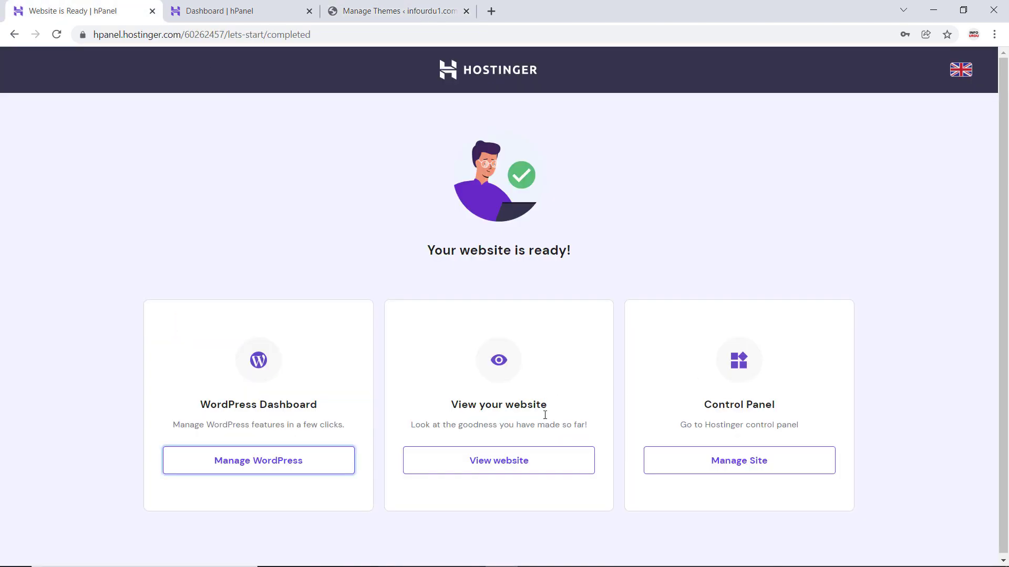
{"action": "left_click", "coordinate": [526, 462]}
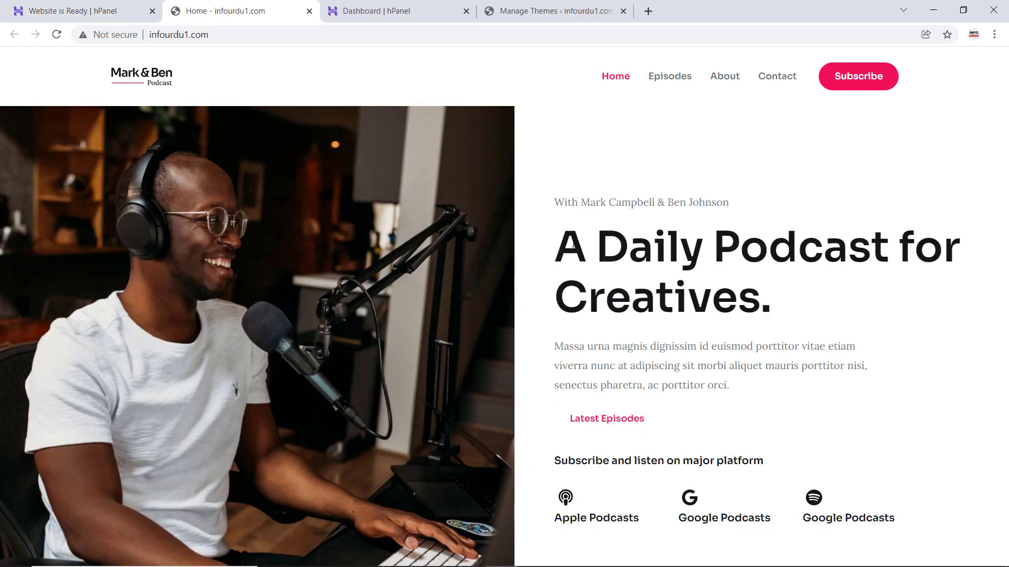
{"action": "scroll", "coordinate": [694, 266], "scroll_direction": "down", "scroll_amount": 3}
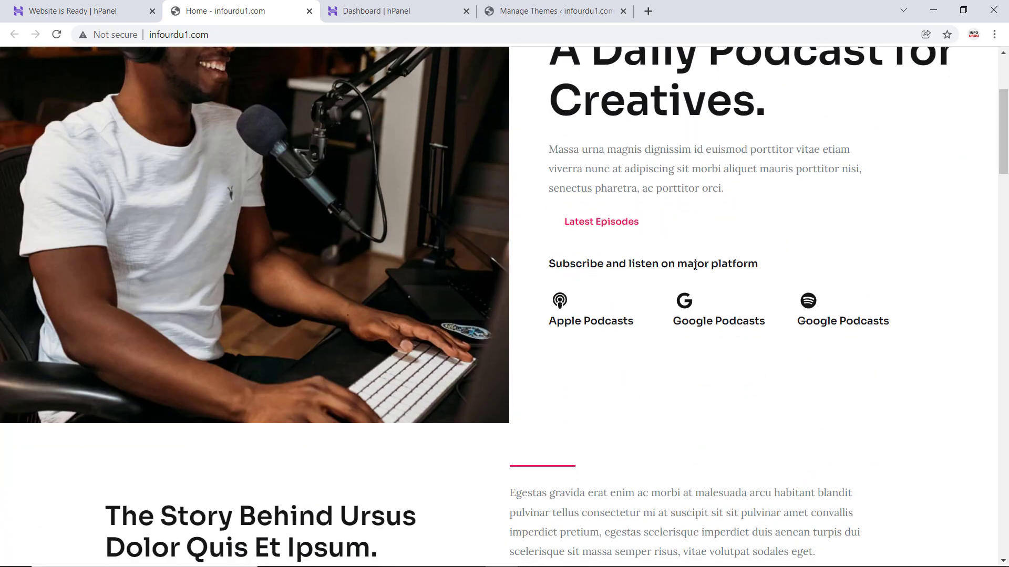
{"action": "scroll", "coordinate": [693, 268], "scroll_direction": "down", "scroll_amount": 5}
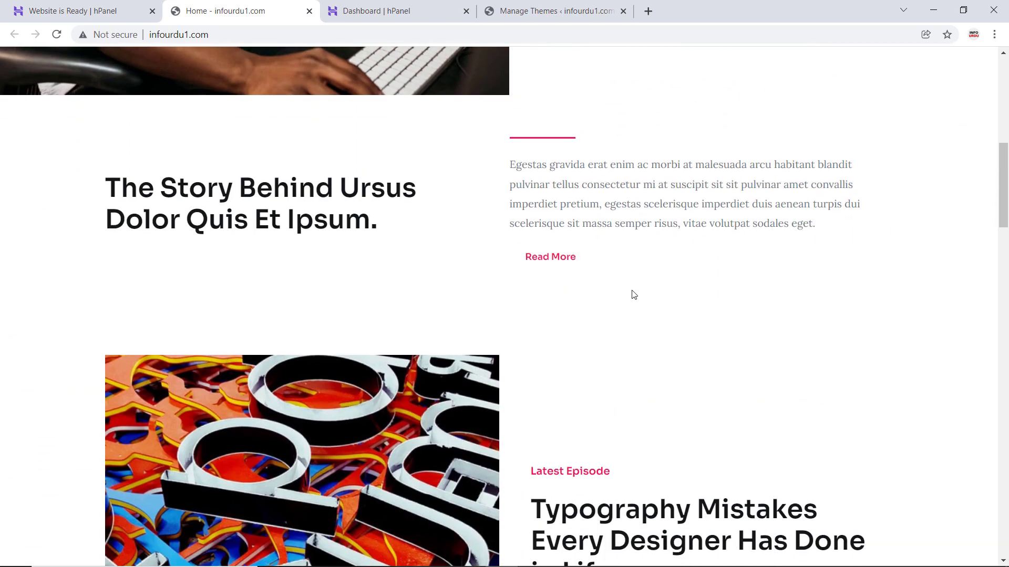
{"action": "scroll", "coordinate": [629, 351], "scroll_direction": "down", "scroll_amount": 4}
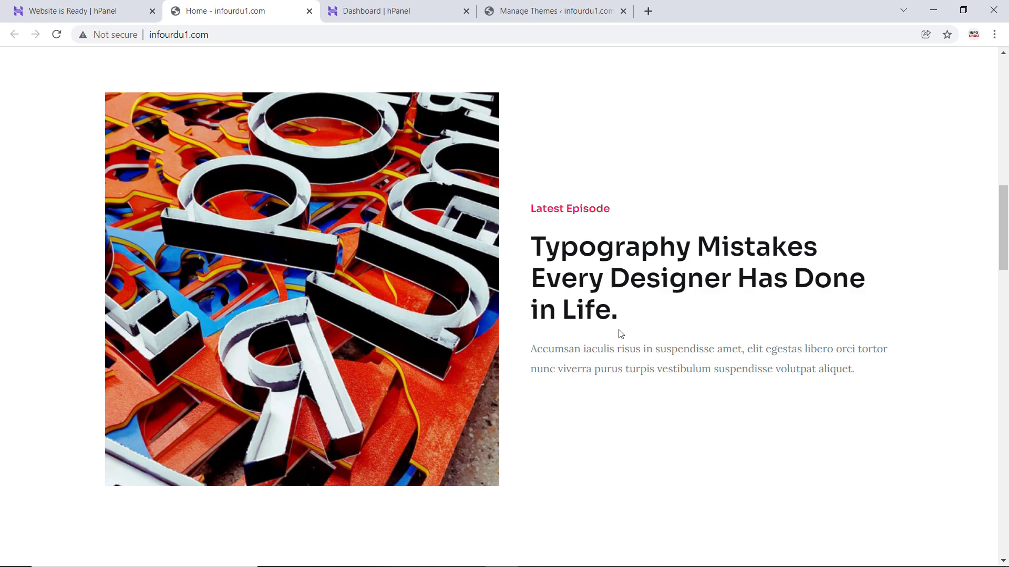
{"action": "scroll", "coordinate": [620, 335], "scroll_direction": "down", "scroll_amount": 6}
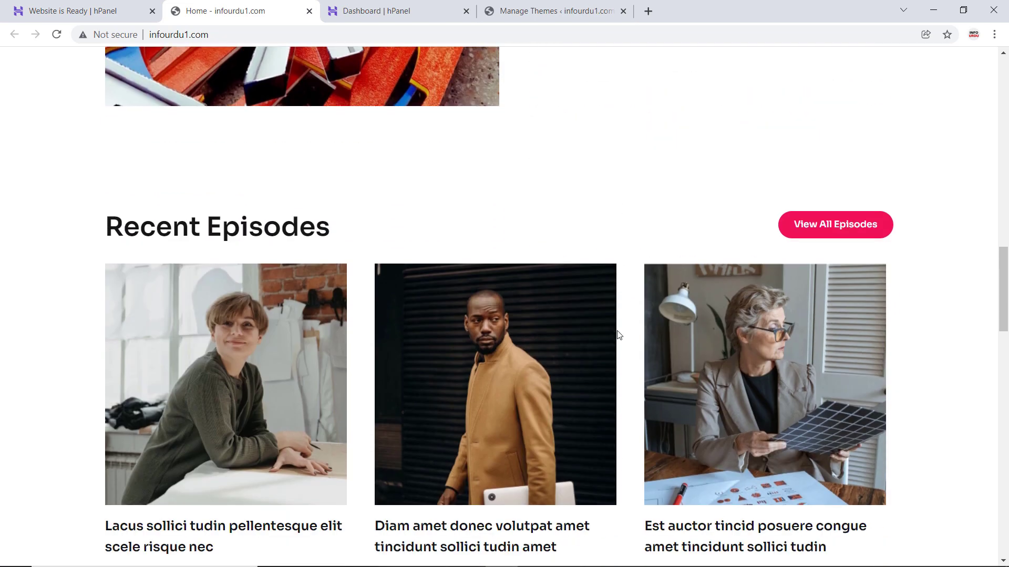
{"action": "scroll", "coordinate": [618, 334], "scroll_direction": "down", "scroll_amount": 1}
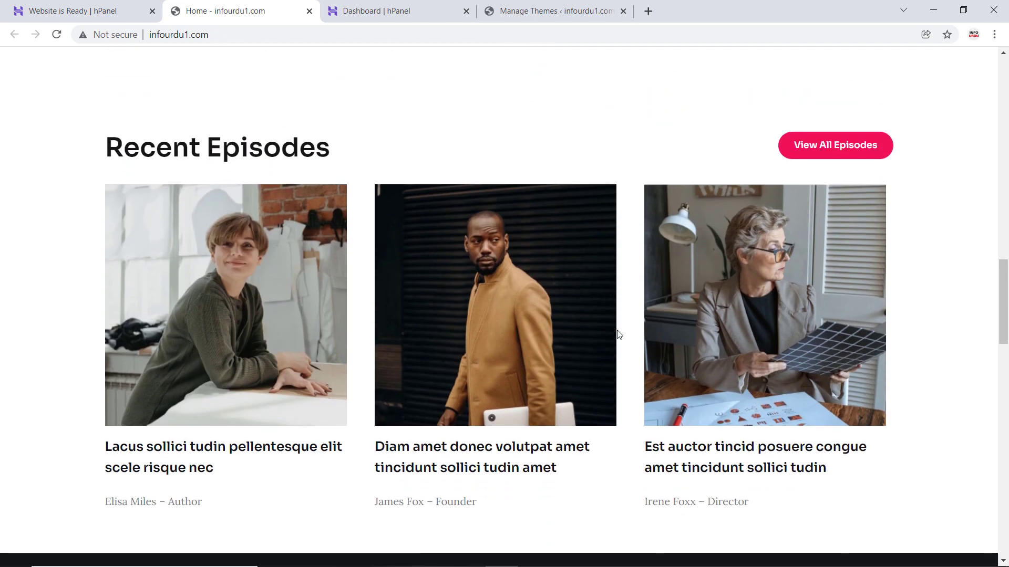
{"action": "scroll", "coordinate": [619, 334], "scroll_direction": "down", "scroll_amount": 1}
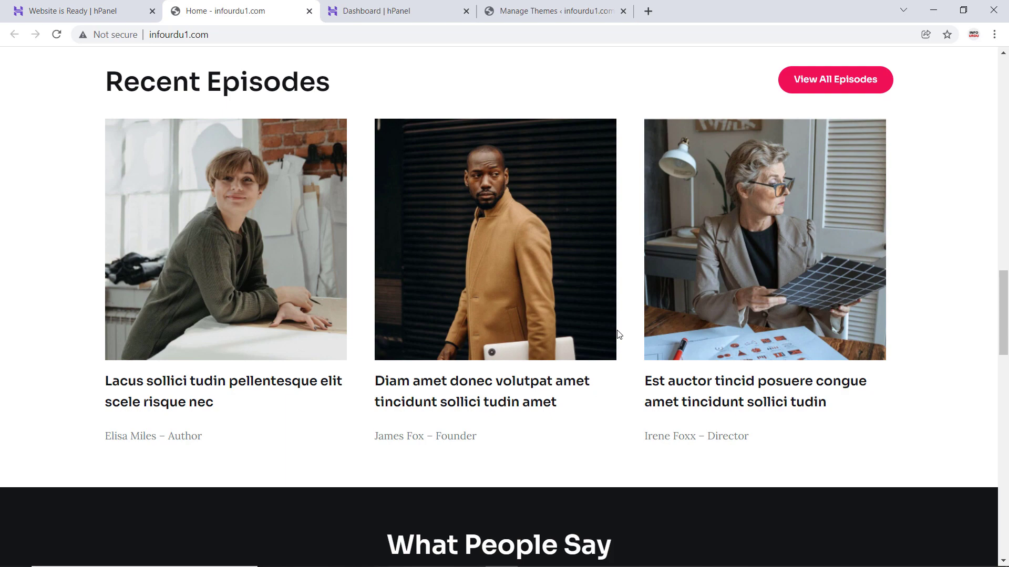
{"action": "scroll", "coordinate": [619, 334], "scroll_direction": "down", "scroll_amount": 1}
{"action": "scroll", "coordinate": [619, 335], "scroll_direction": "down", "scroll_amount": 4}
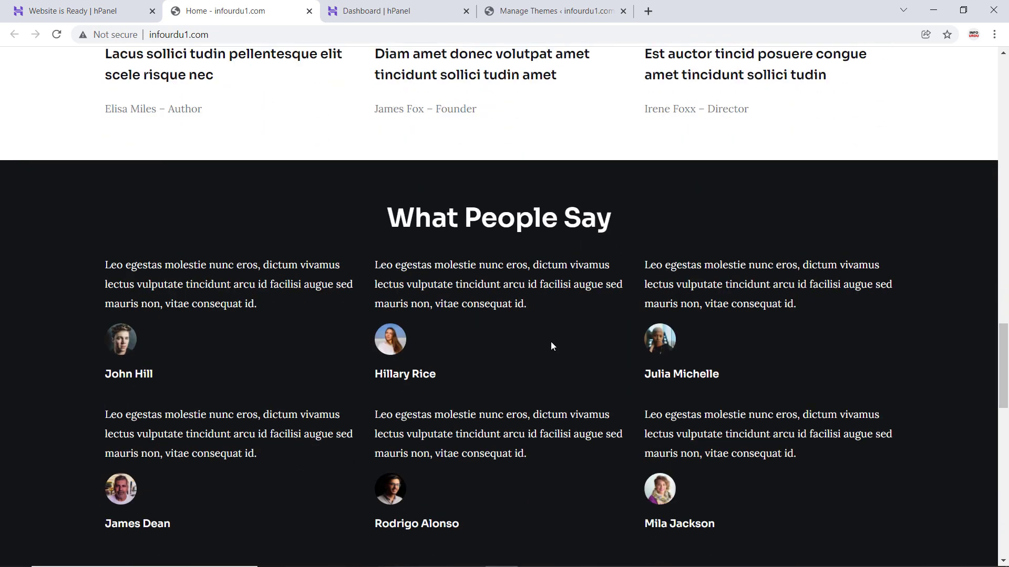
{"action": "scroll", "coordinate": [551, 343], "scroll_direction": "up", "scroll_amount": 20}
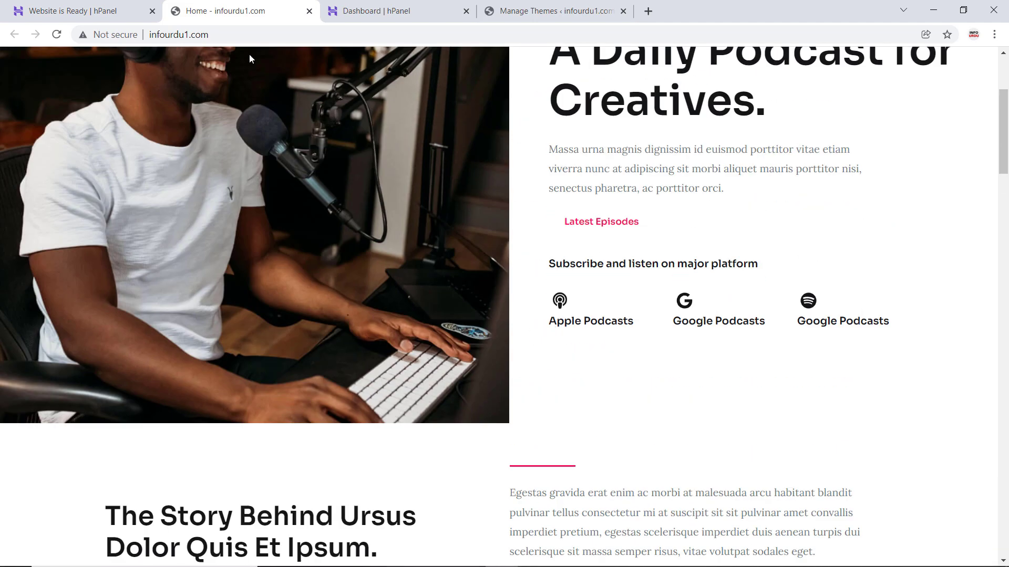
- Return to the Hostinger setup completion page, open the site's control panel and examine its sections from WordPress and Order through Advanced and Other
{"action": "left_click", "coordinate": [147, 4]}
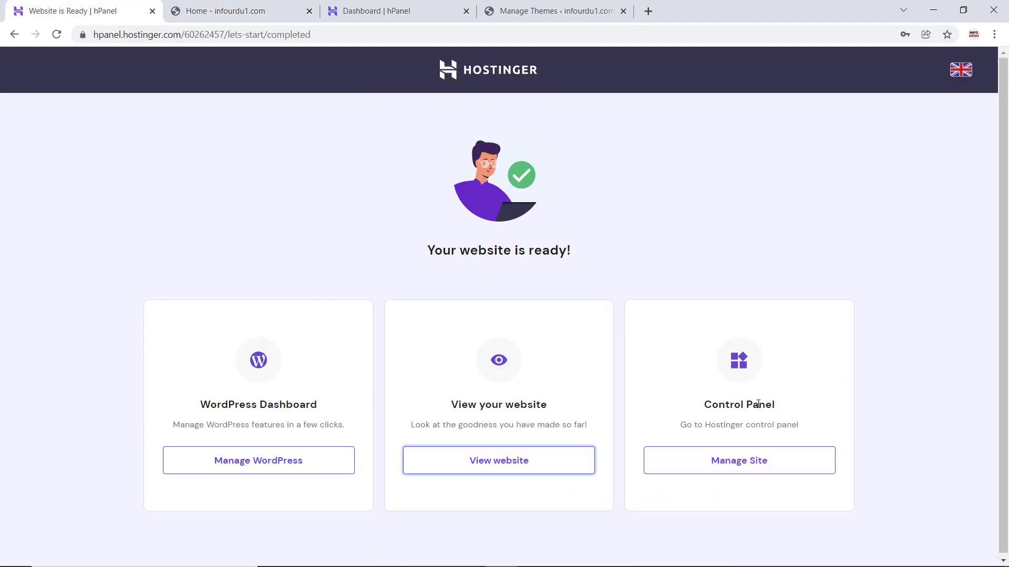
{"action": "left_click", "coordinate": [749, 462]}
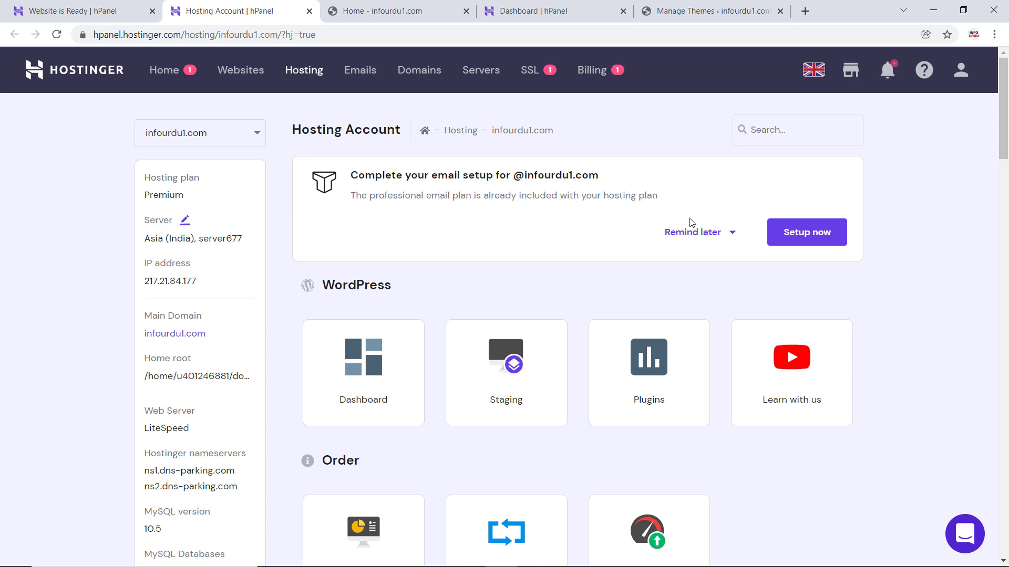
{"action": "scroll", "coordinate": [451, 255], "scroll_direction": "down", "scroll_amount": 2}
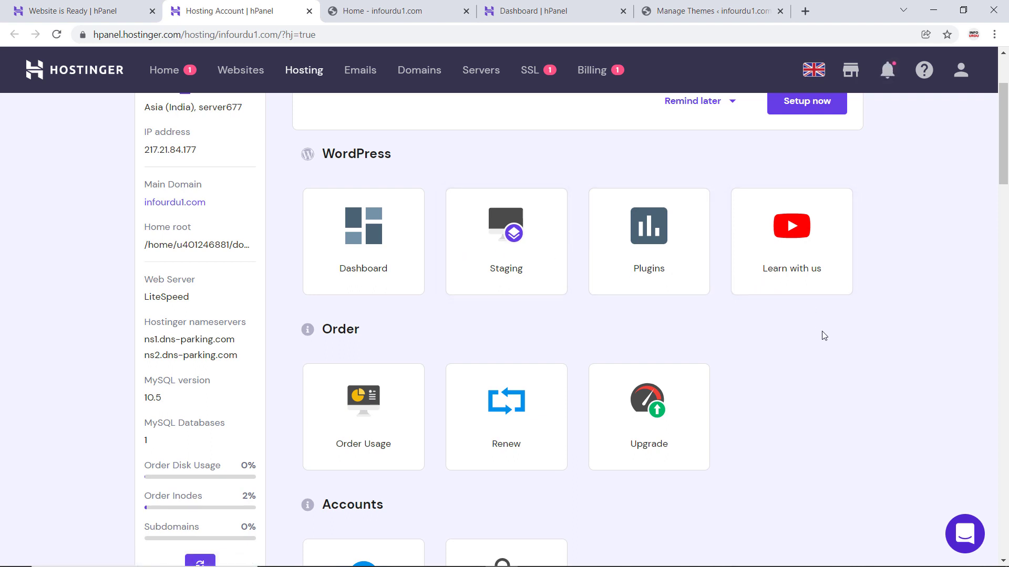
{"action": "scroll", "coordinate": [416, 380], "scroll_direction": "down", "scroll_amount": 3}
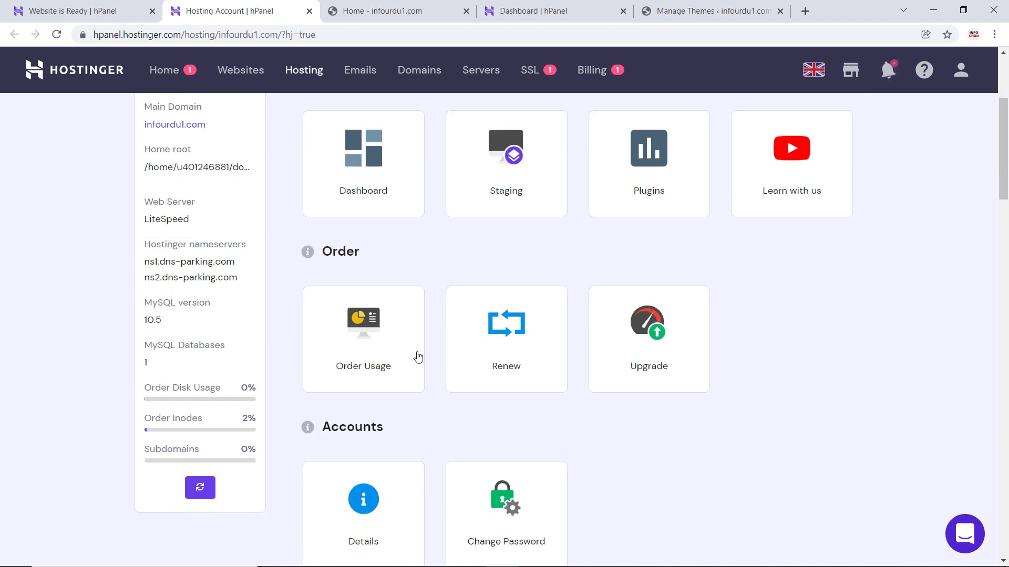
{"action": "scroll", "coordinate": [512, 357], "scroll_direction": "down", "scroll_amount": 2}
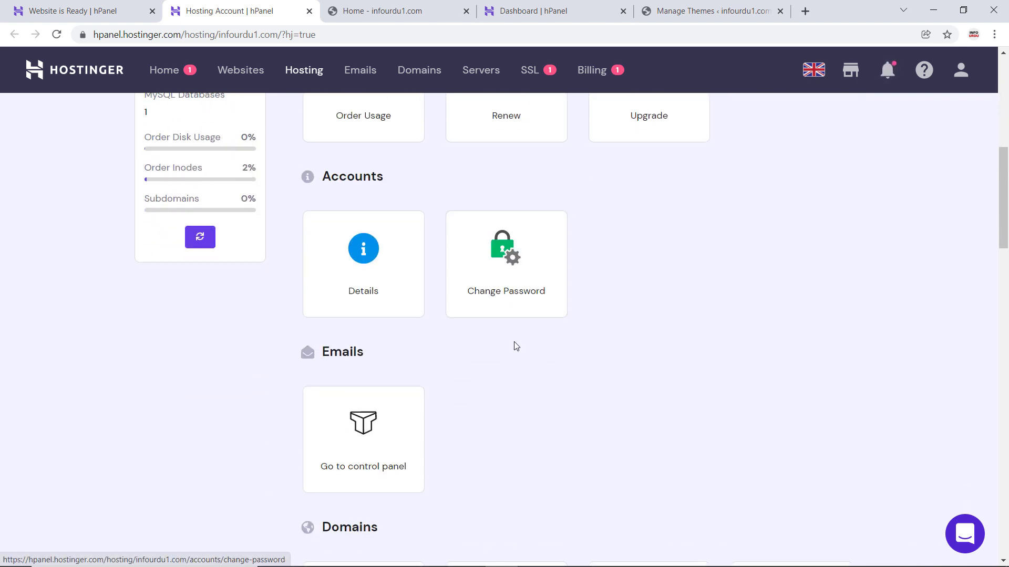
{"action": "scroll", "coordinate": [508, 371], "scroll_direction": "down", "scroll_amount": 3}
{"action": "scroll", "coordinate": [496, 352], "scroll_direction": "down", "scroll_amount": 1}
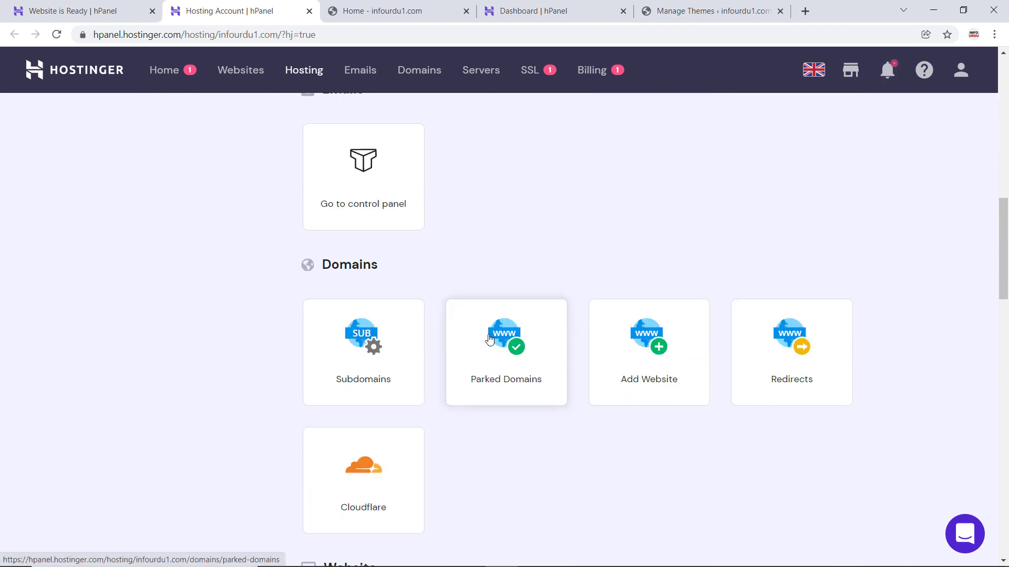
{"action": "scroll", "coordinate": [238, 387], "scroll_direction": "down", "scroll_amount": 5}
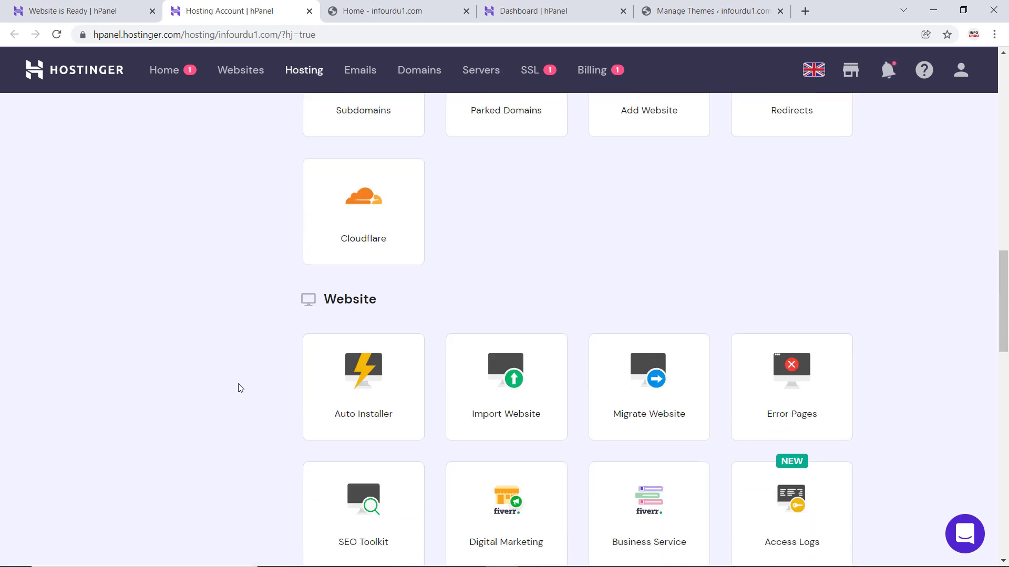
{"action": "scroll", "coordinate": [240, 386], "scroll_direction": "down", "scroll_amount": 9}
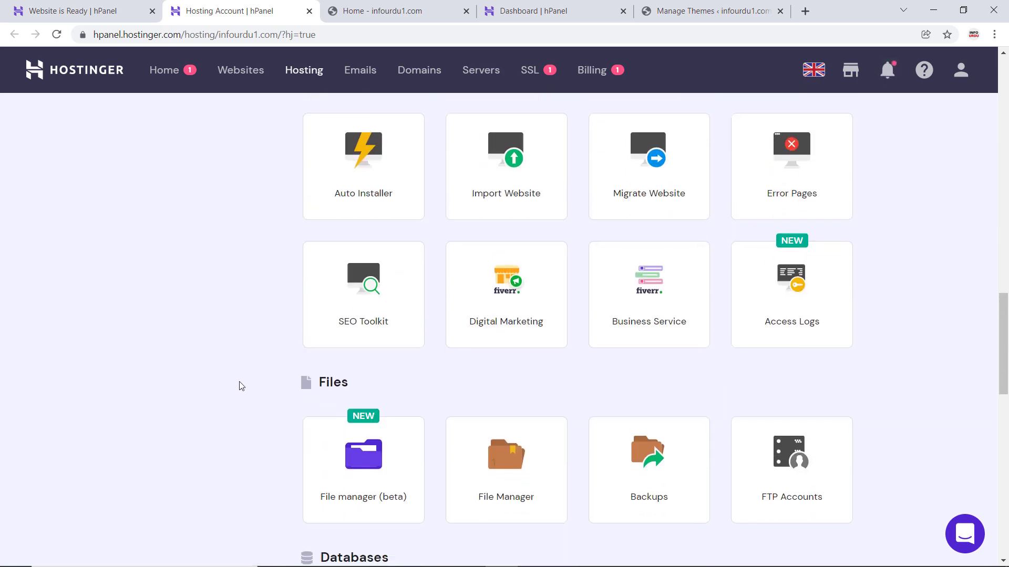
{"action": "scroll", "coordinate": [241, 386], "scroll_direction": "down", "scroll_amount": 6}
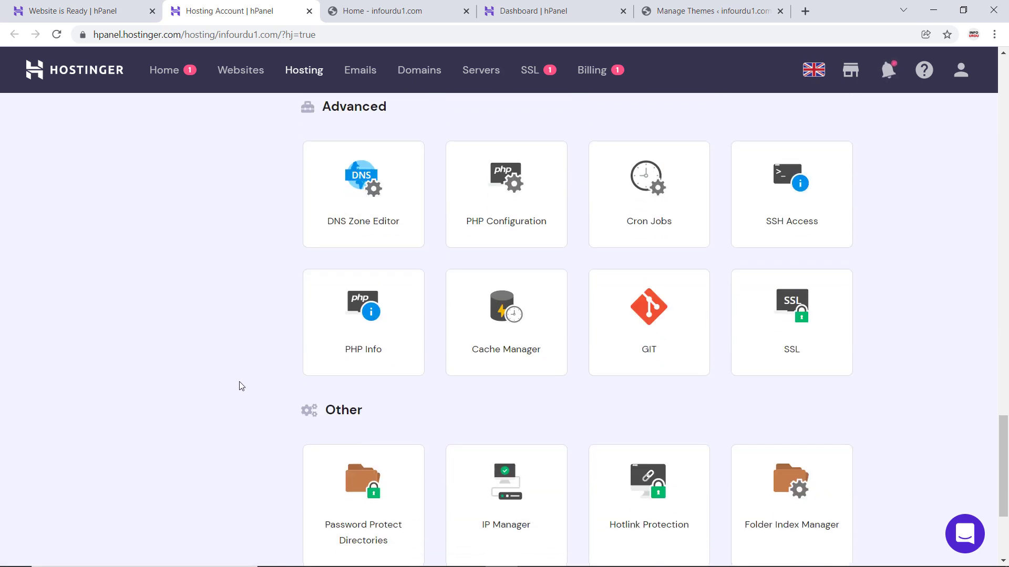
{"action": "scroll", "coordinate": [242, 385], "scroll_direction": "up", "scroll_amount": 20}
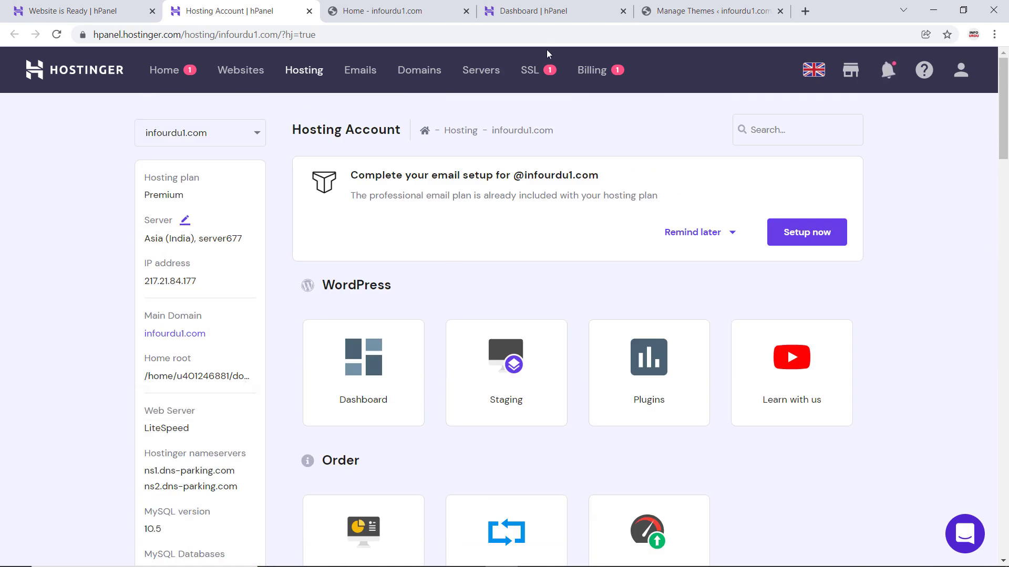
- Set up the pending SSL certificate for infourdu1.com by installing it, and dismiss the installation notice
{"action": "left_click", "coordinate": [538, 76]}
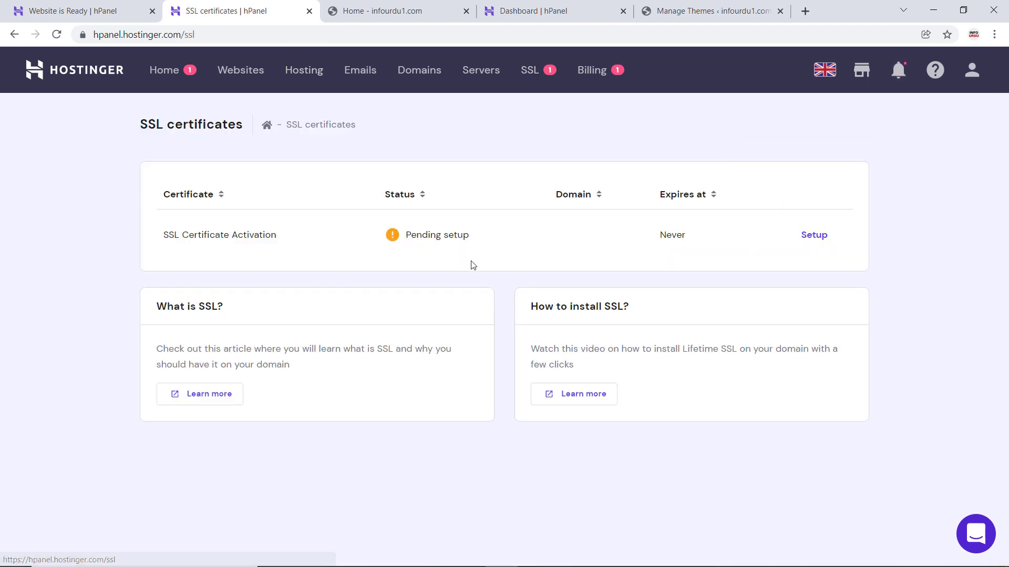
{"action": "left_click", "coordinate": [806, 238]}
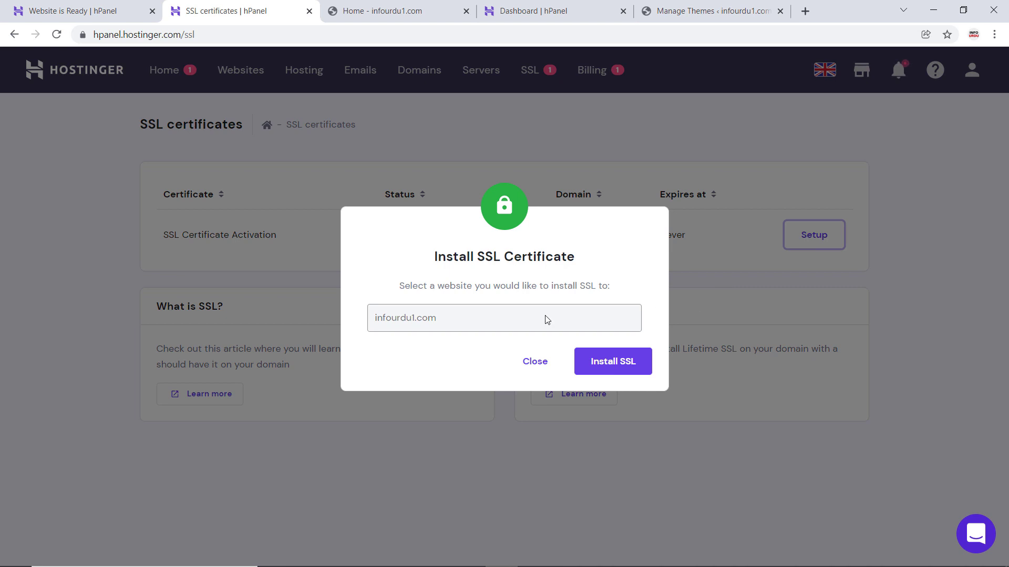
{"action": "left_click", "coordinate": [630, 363]}
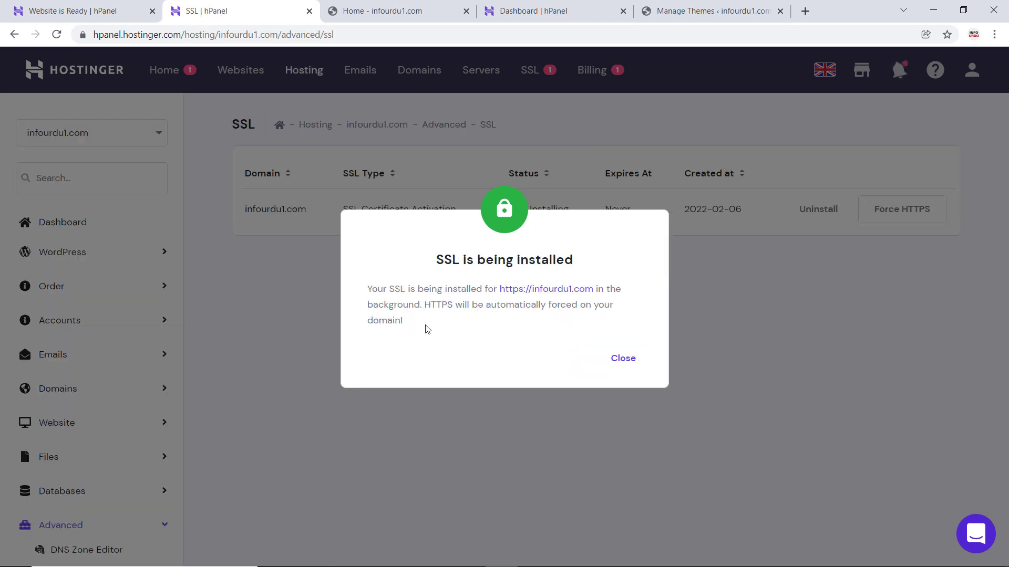
{"action": "left_click", "coordinate": [617, 359]}
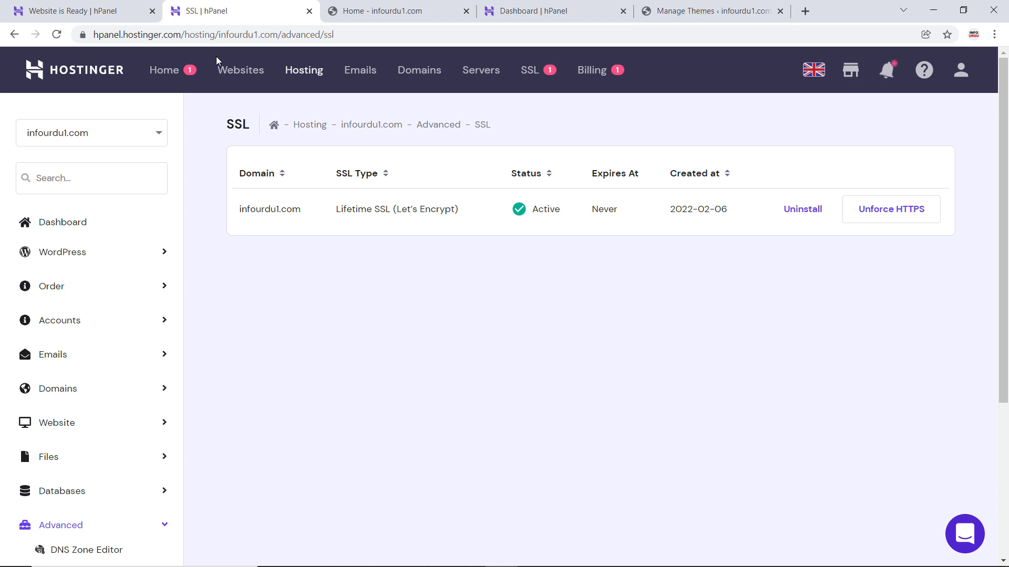
- Reload the live infourdu1.com homepage and inspect its full address to check for the secure https prefix
{"action": "left_click", "coordinate": [374, 11]}
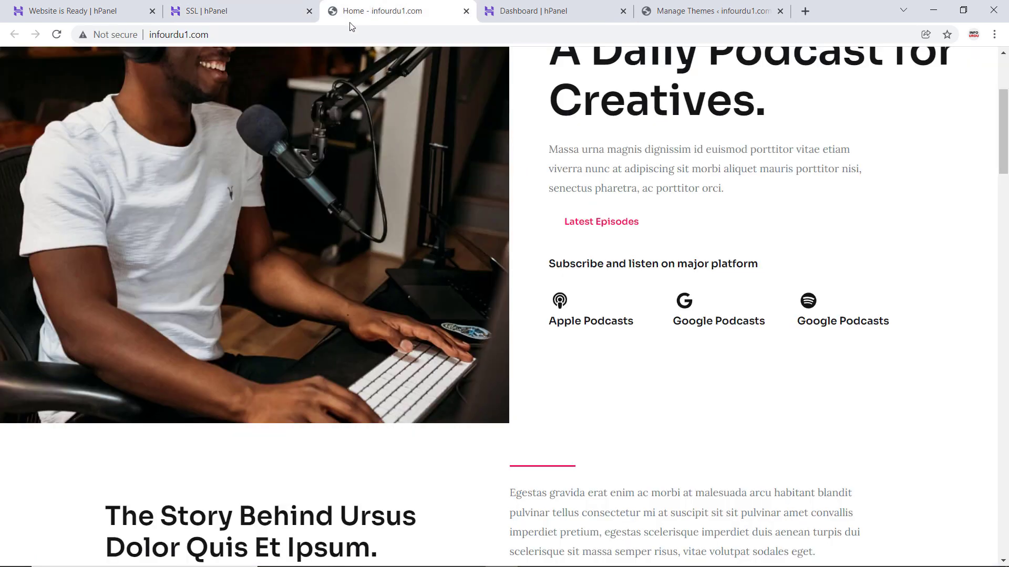
{"action": "left_click", "coordinate": [257, 35]}
{"action": "key", "text": "Return"}
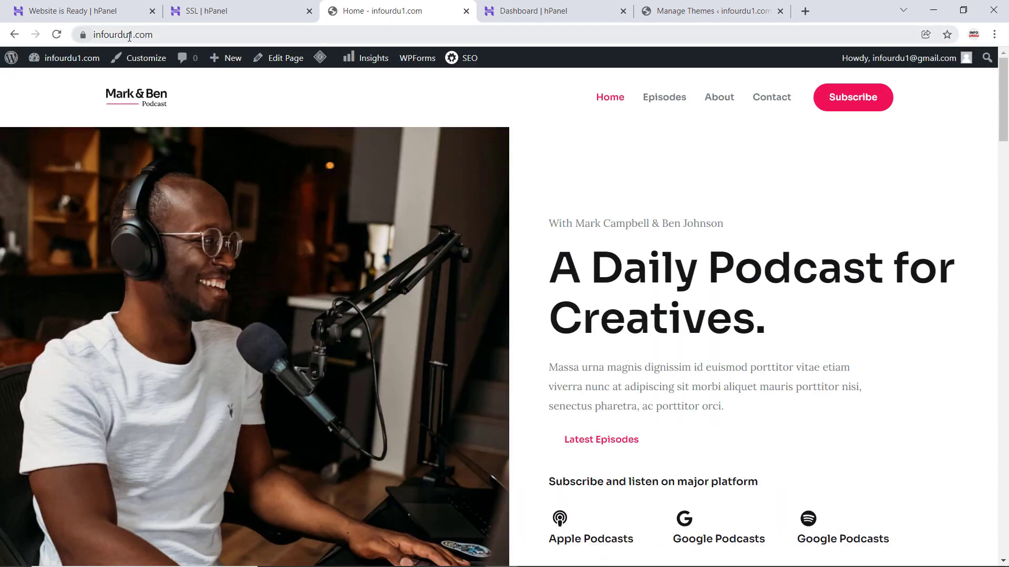
{"action": "left_click", "coordinate": [130, 36]}
{"action": "double_click", "coordinate": [169, 36]}
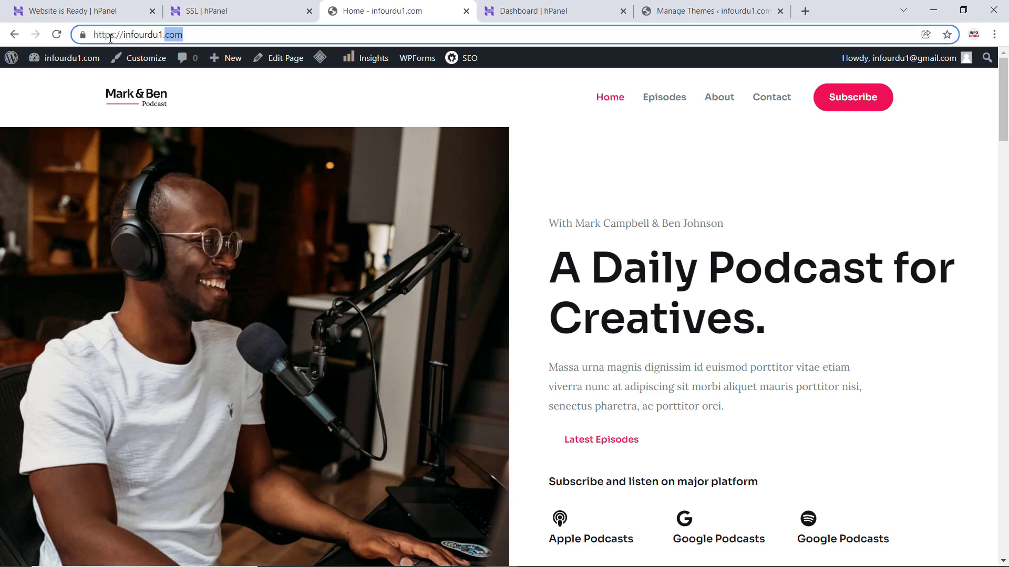
{"action": "left_click", "coordinate": [226, 39]}
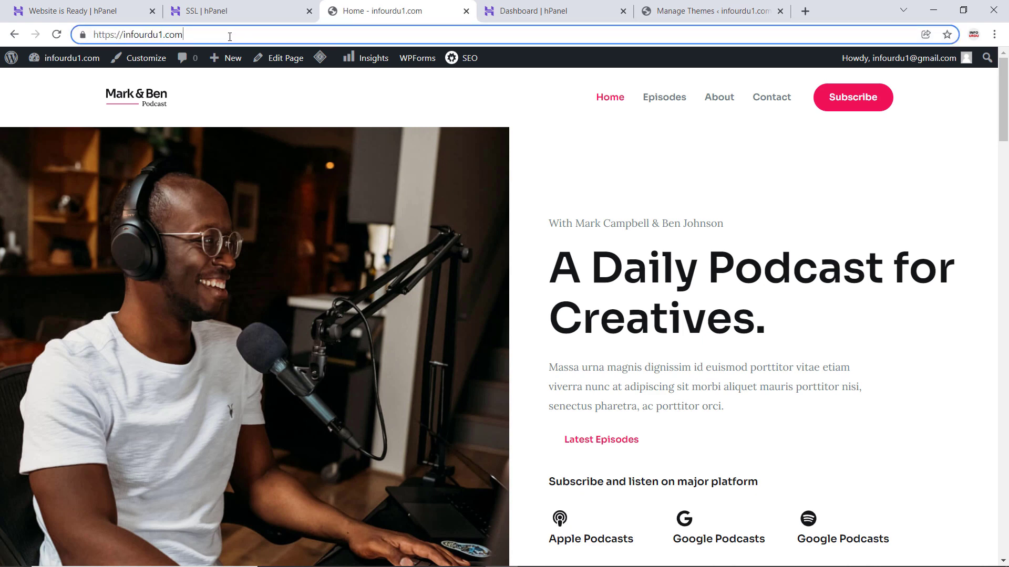
{"action": "left_click", "coordinate": [251, 92]}
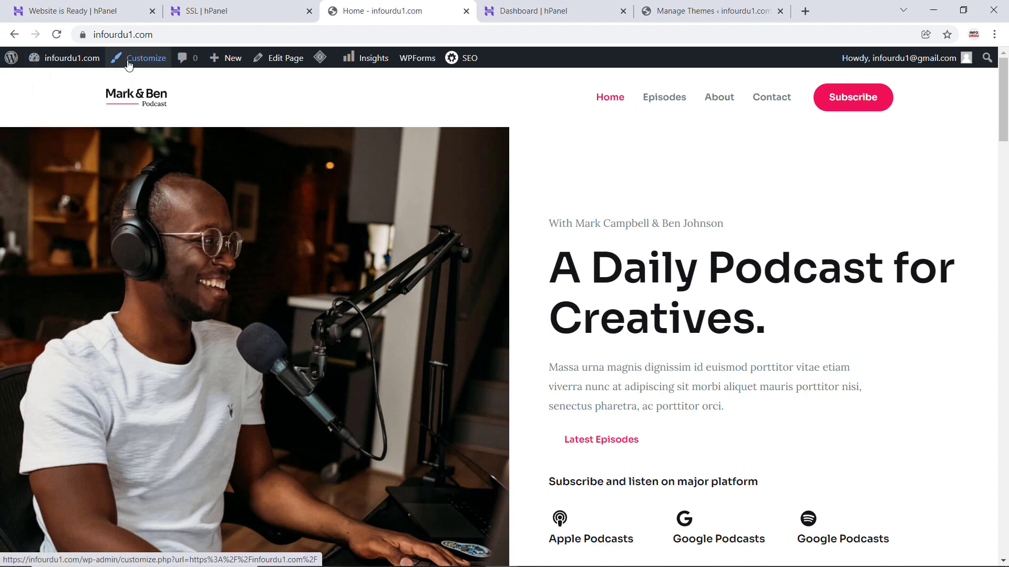
- Open the Home page for editing, logging in to WordPress with the account password and Remember Me enabled
{"action": "left_click", "coordinate": [285, 62]}
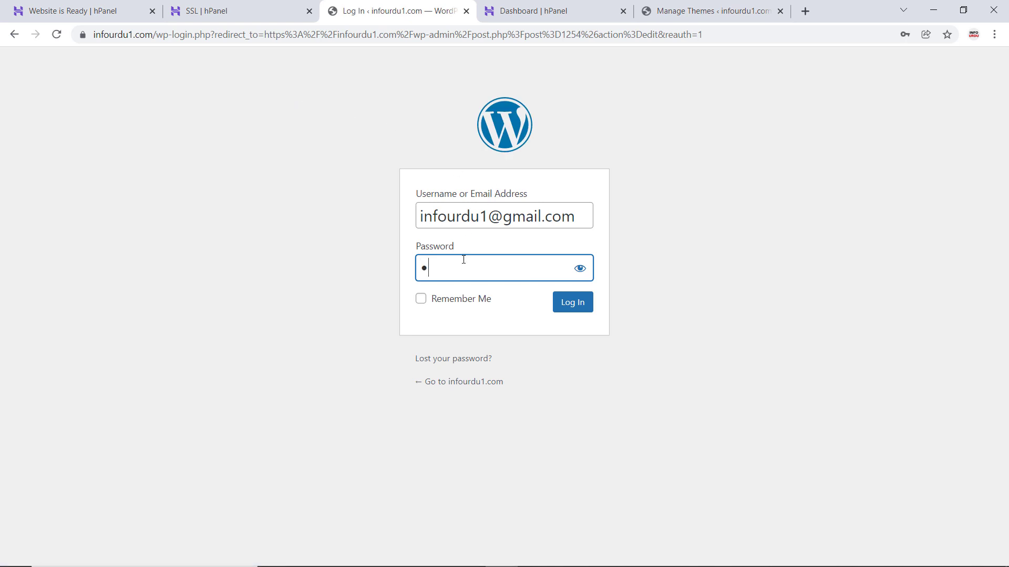
{"action": "type", "text": "••••••••••"}
{"action": "left_click", "coordinate": [457, 299]}
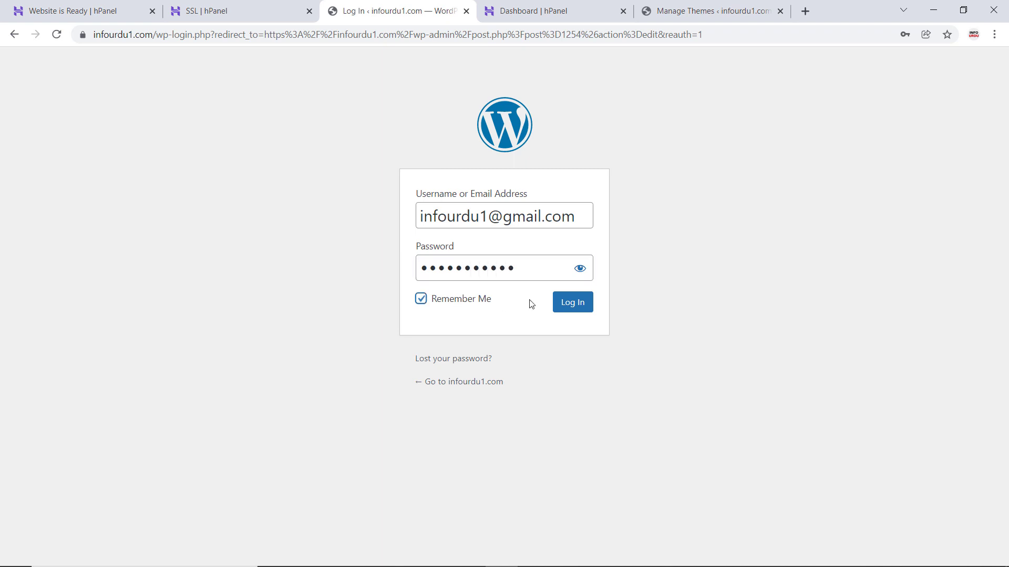
{"action": "left_click", "coordinate": [573, 302]}
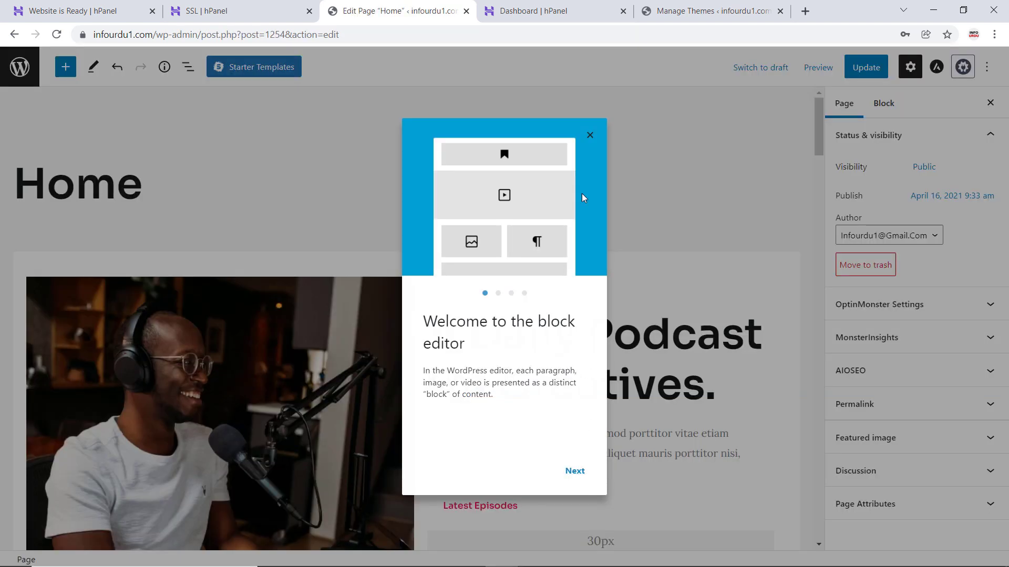
- Go through all pages of the block editor's welcome guide and close it
{"action": "left_click", "coordinate": [577, 472]}
{"action": "left_click", "coordinate": [578, 472]}
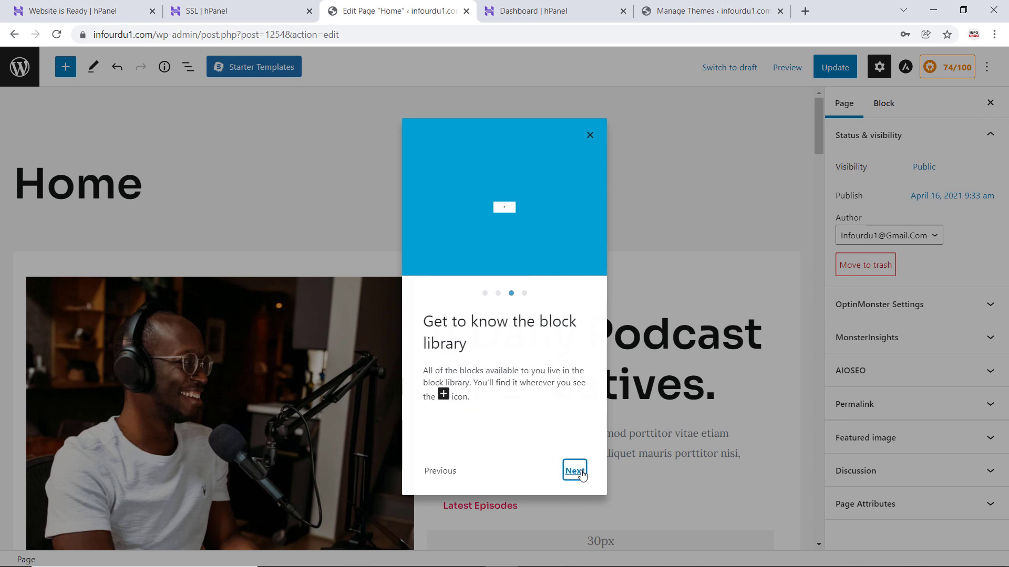
{"action": "double_click", "coordinate": [578, 472]}
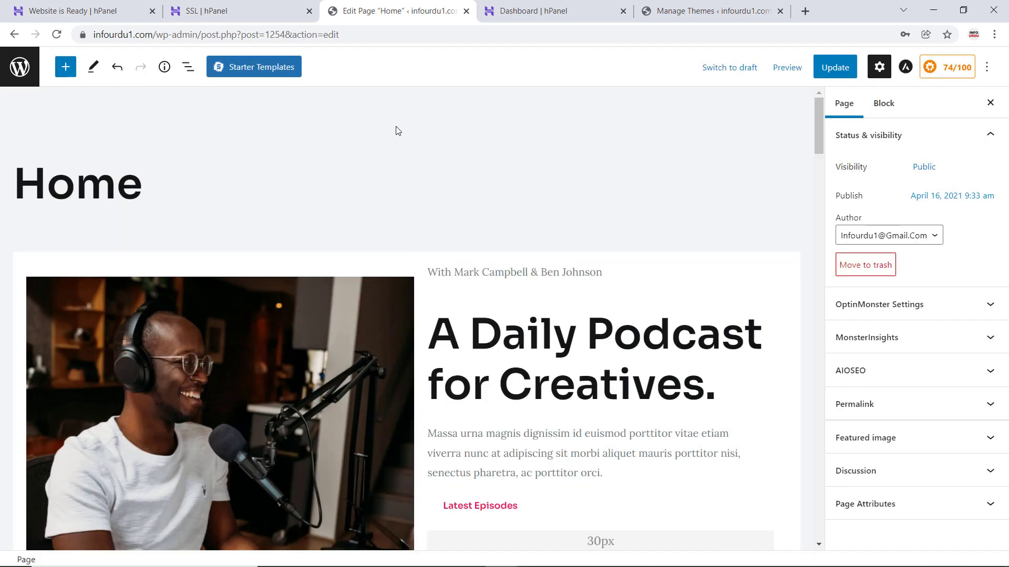
- Replace the small paragraph above the main heading of the Home page with "Earn Money Online"
{"action": "scroll", "coordinate": [520, 263], "scroll_direction": "down", "scroll_amount": 1}
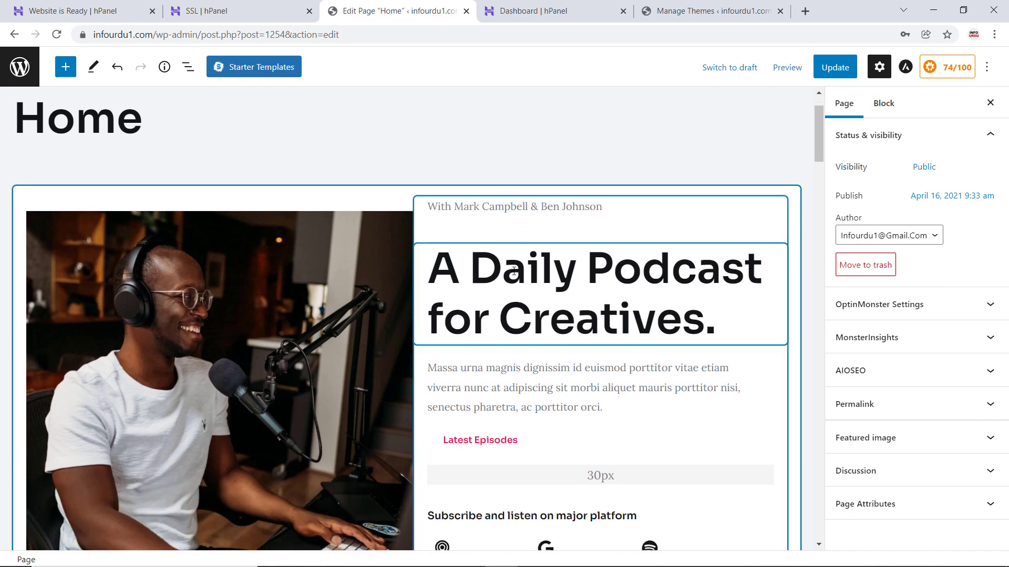
{"action": "left_click", "coordinate": [590, 207]}
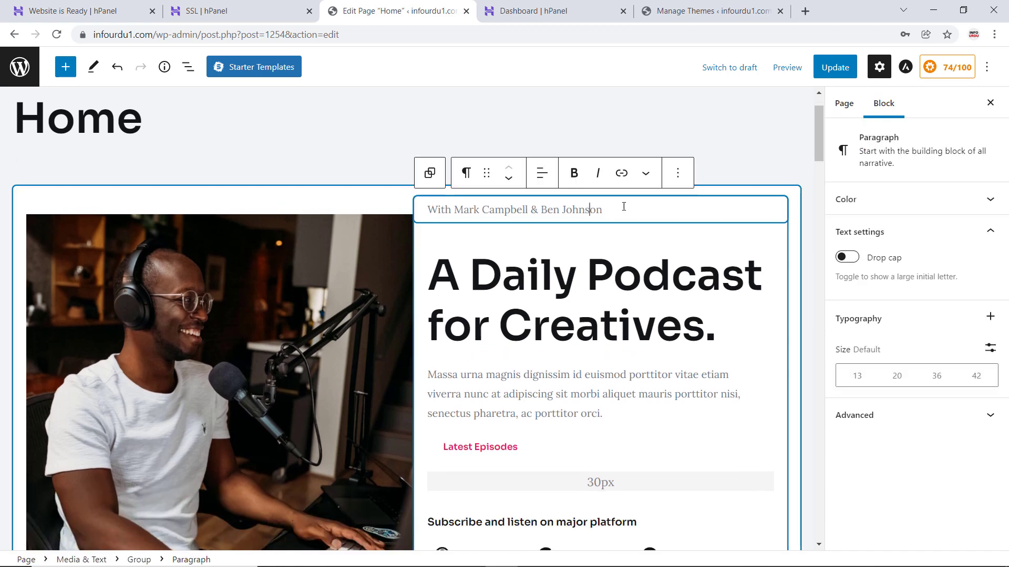
{"action": "left_click_drag", "start_coordinate": [633, 209], "coordinate": [431, 211]}
{"action": "key", "text": "BackSpace"}
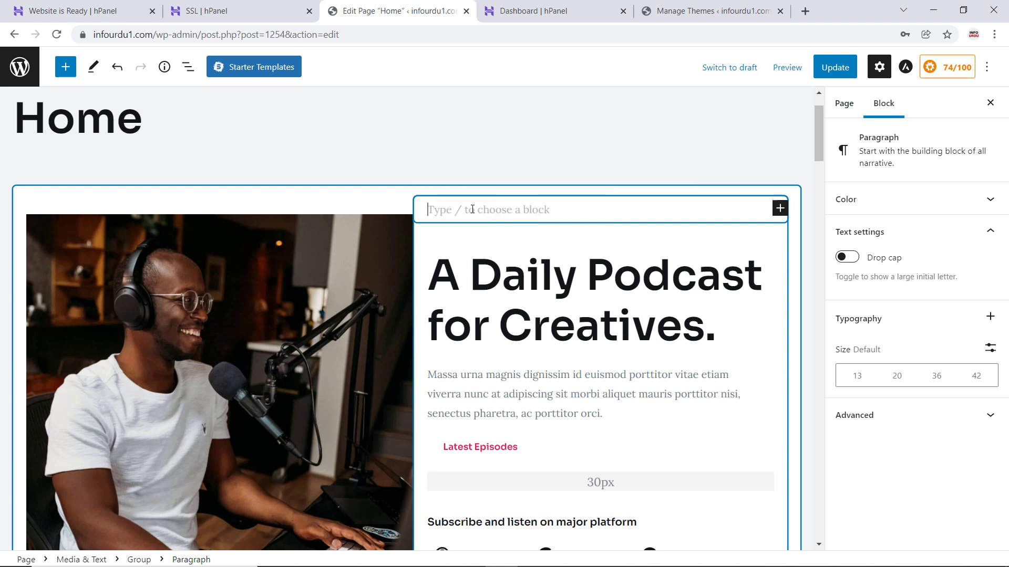
{"action": "type", "text": "Ear"}
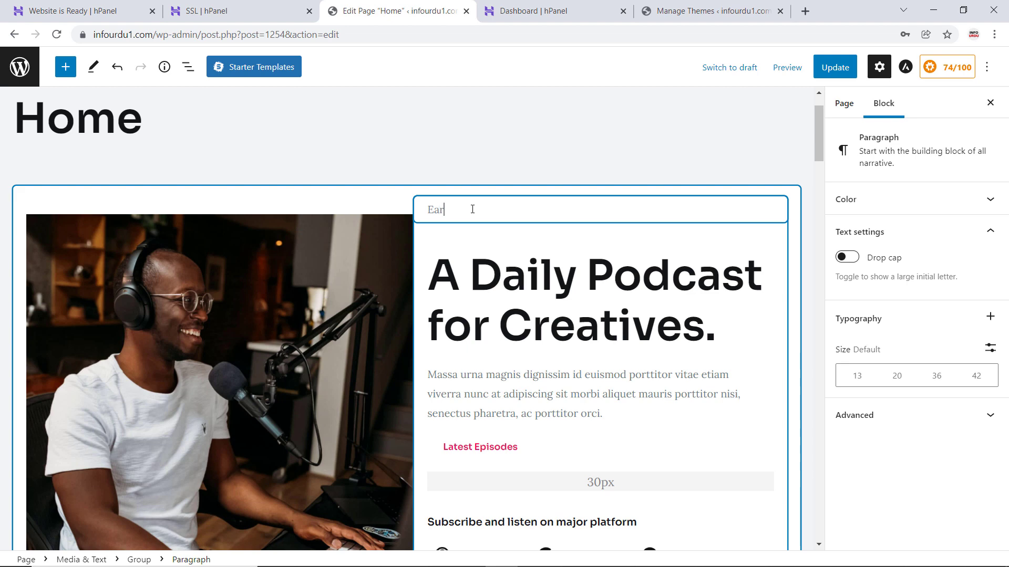
{"action": "type", "text": "n M"}
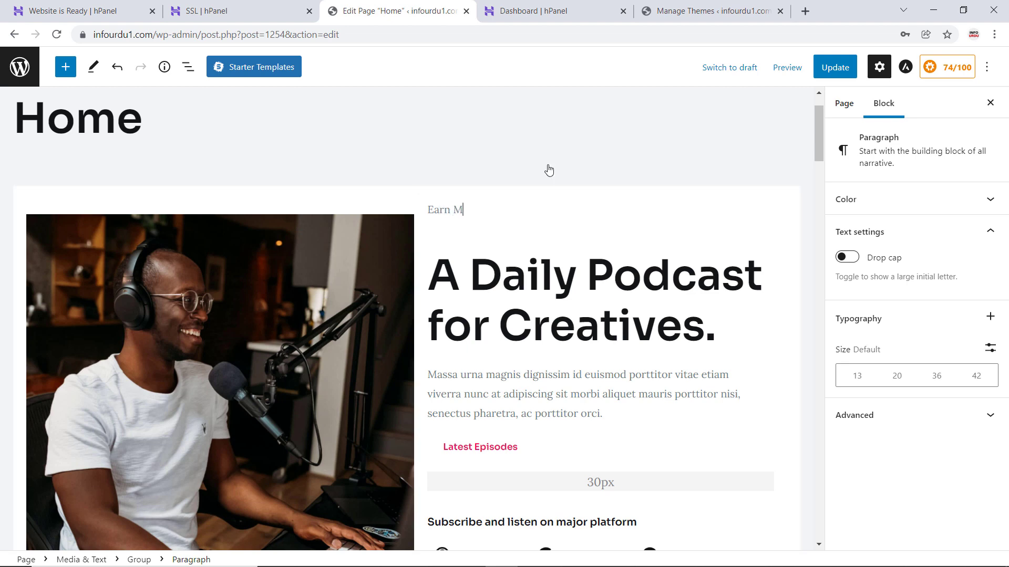
{"action": "type", "text": "oney Online"}
- Replace the main heading "A Daily Podcast for Creatives." with "We Provide Quality Tech Content."
{"action": "left_click", "coordinate": [587, 286]}
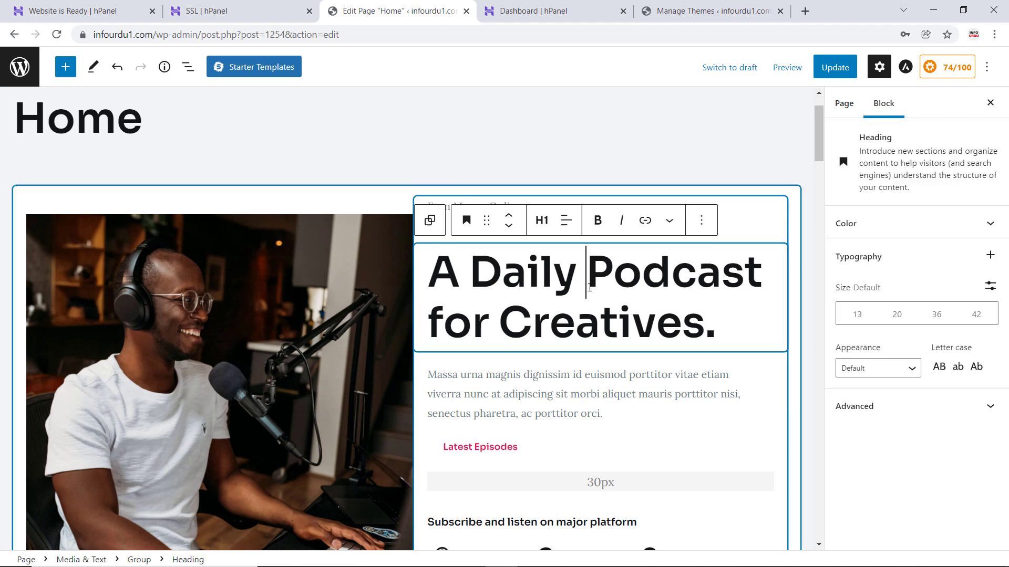
{"action": "left_click", "coordinate": [683, 316]}
{"action": "left_click", "coordinate": [731, 324]}
{"action": "left_click_drag", "start_coordinate": [732, 324], "coordinate": [440, 281]}
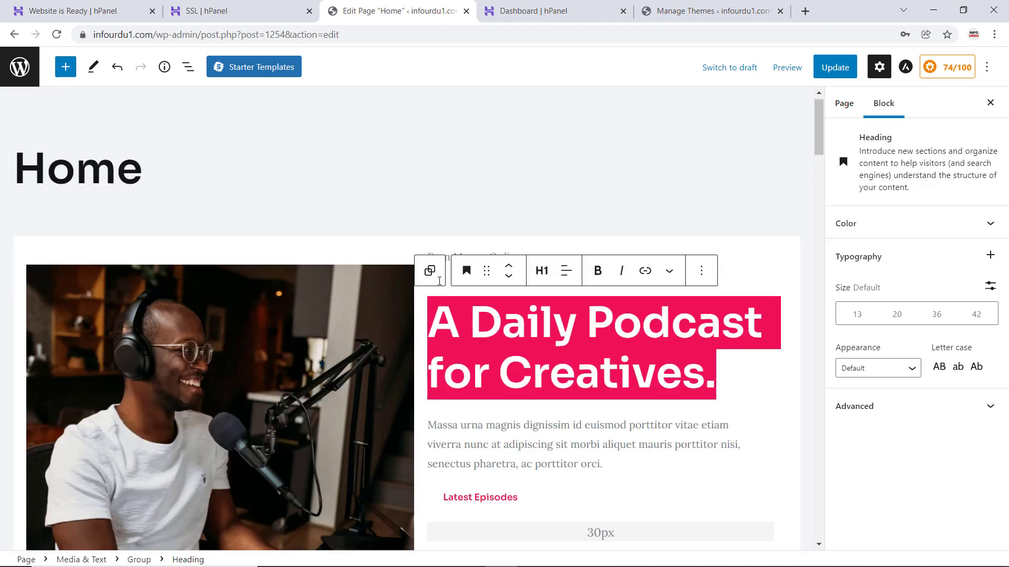
{"action": "type", "text": "We P"}
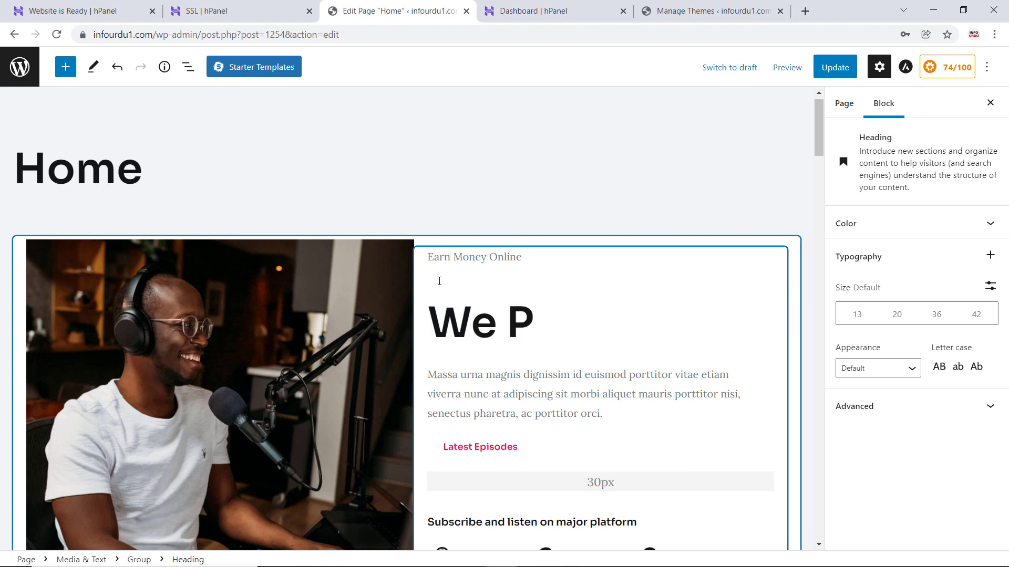
{"action": "type", "text": "rovide Qua"}
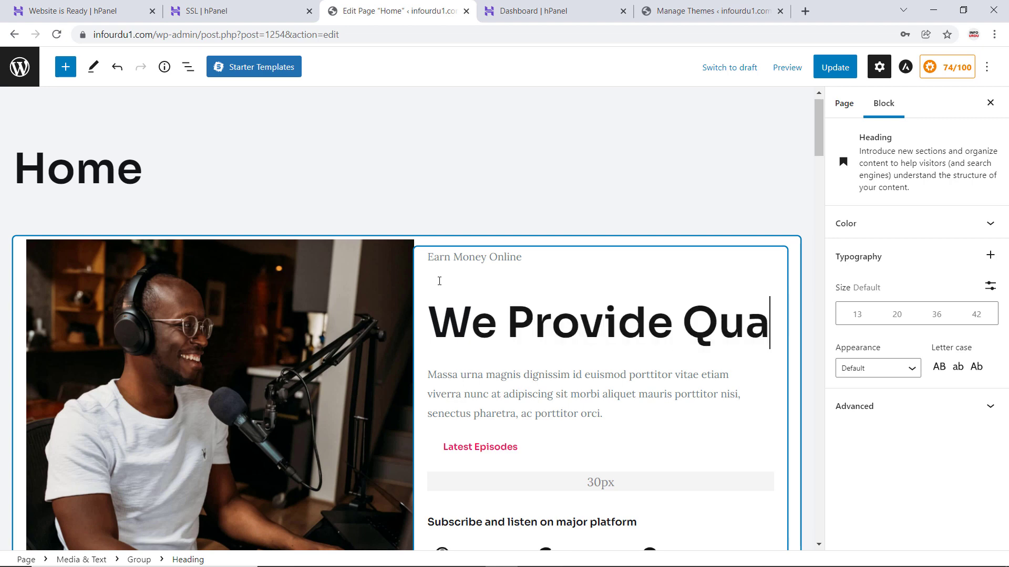
{"action": "type", "text": "lity Tech"}
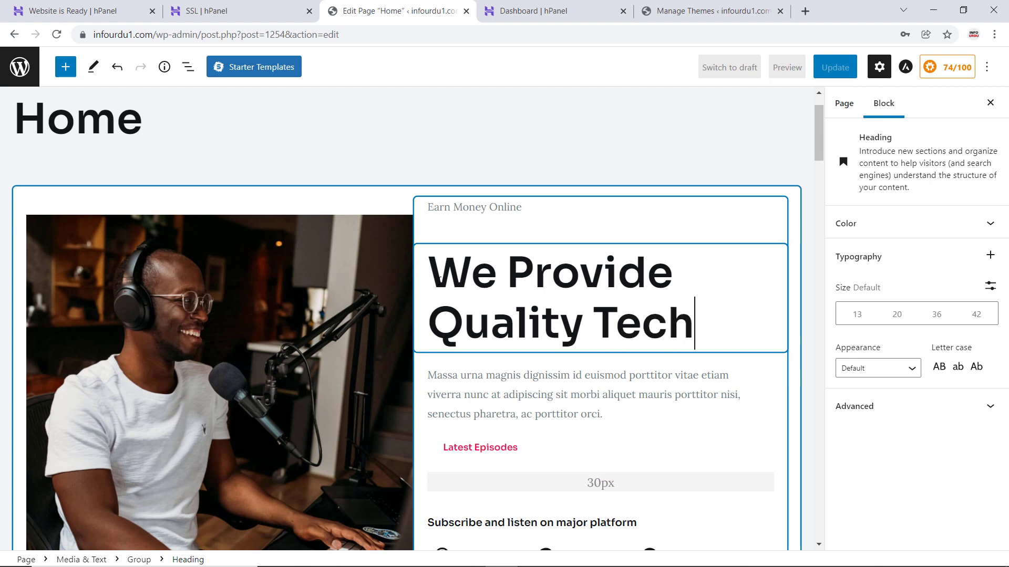
{"action": "type", "text": " Content."}
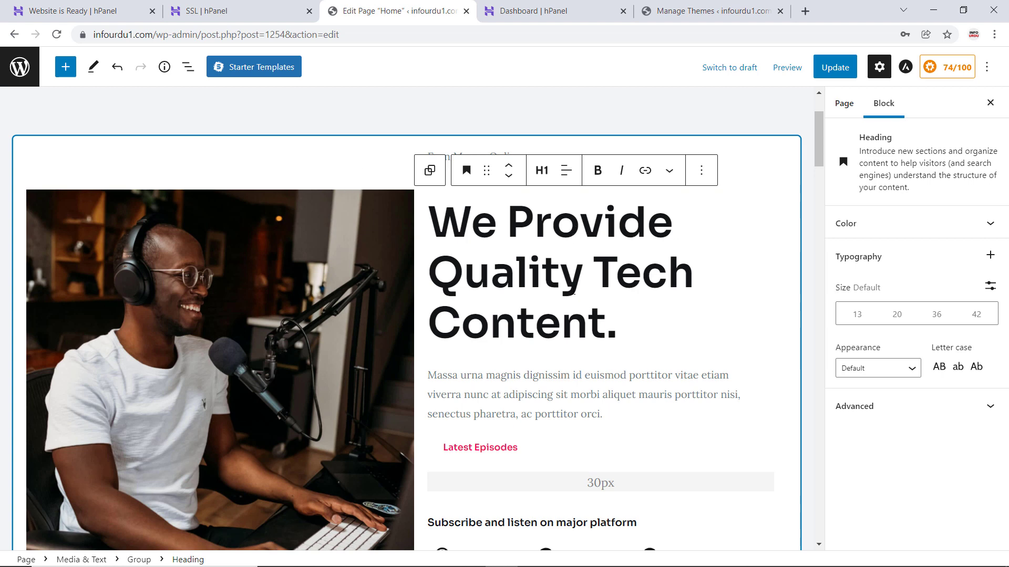
- Replace the photo beside the main heading of the Home page by uploading the "logo" image from the Video Material folder
{"action": "left_click", "coordinate": [231, 258]}
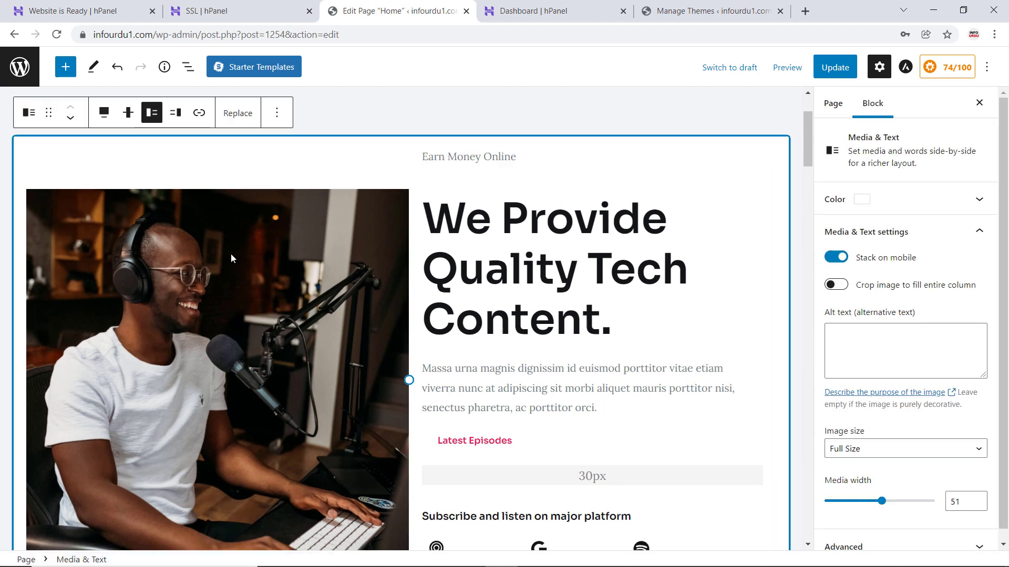
{"action": "scroll", "coordinate": [329, 257], "scroll_direction": "down", "scroll_amount": 1}
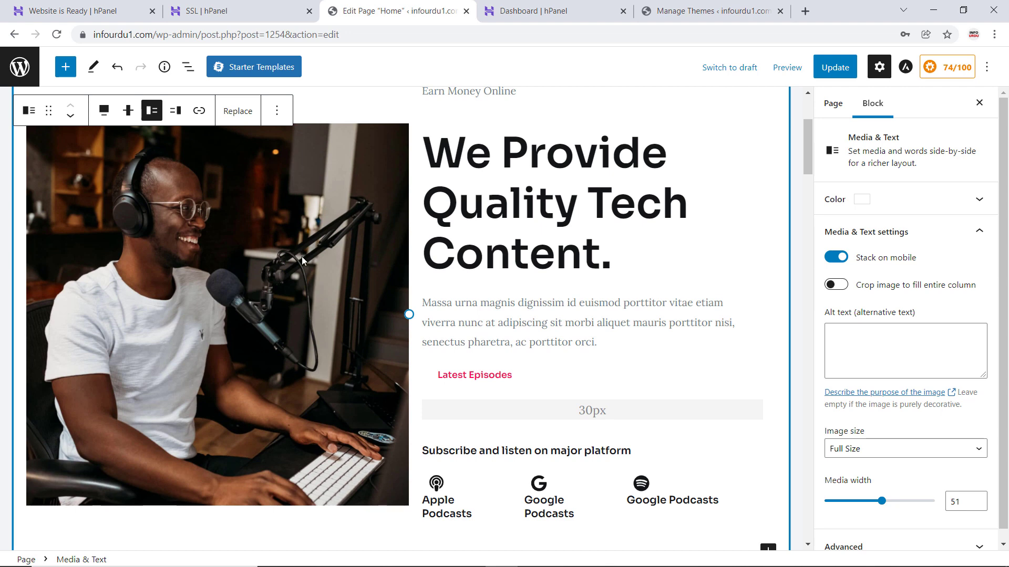
{"action": "left_click", "coordinate": [241, 112]}
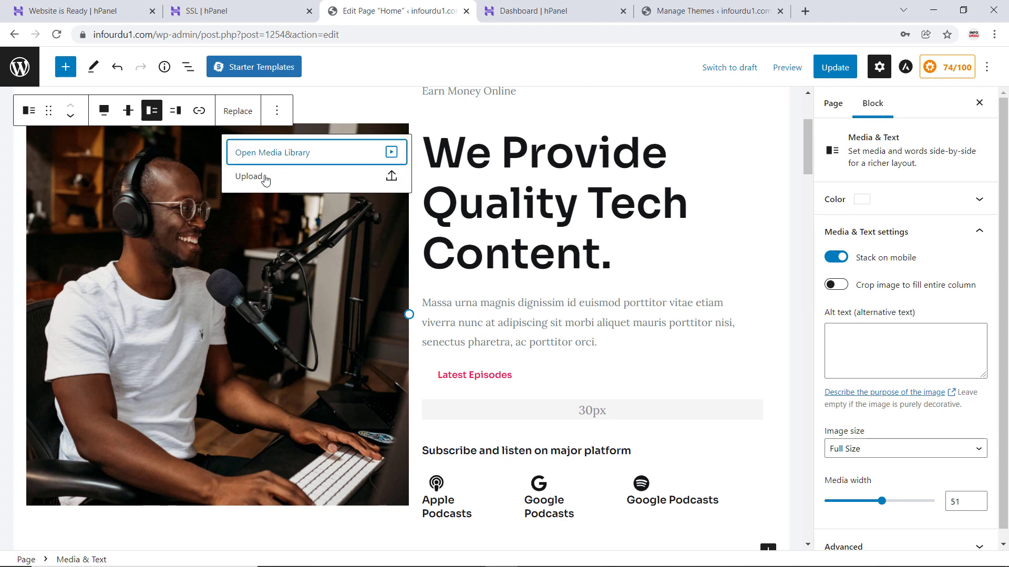
{"action": "left_click", "coordinate": [251, 181]}
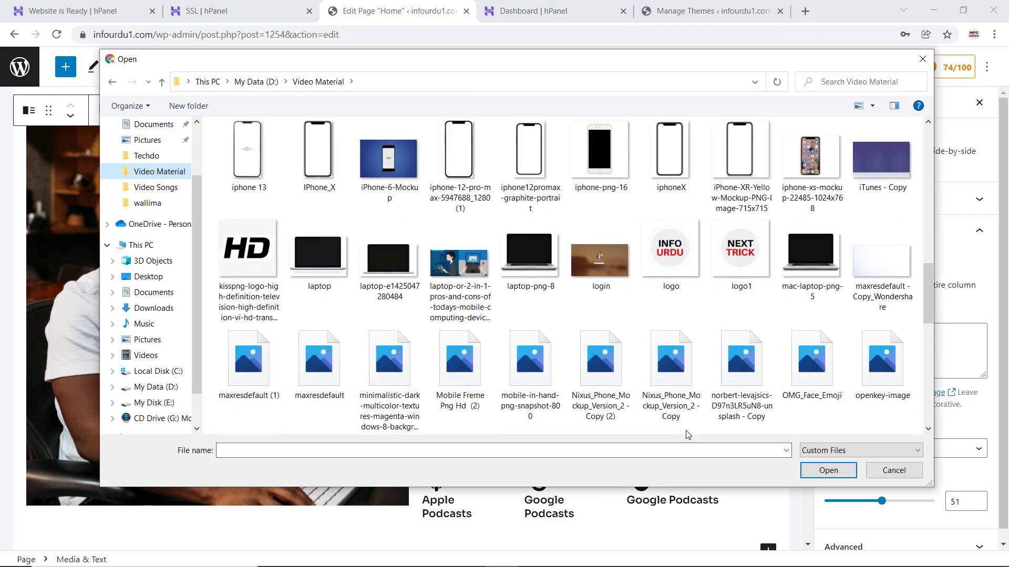
{"action": "left_click", "coordinate": [675, 297]}
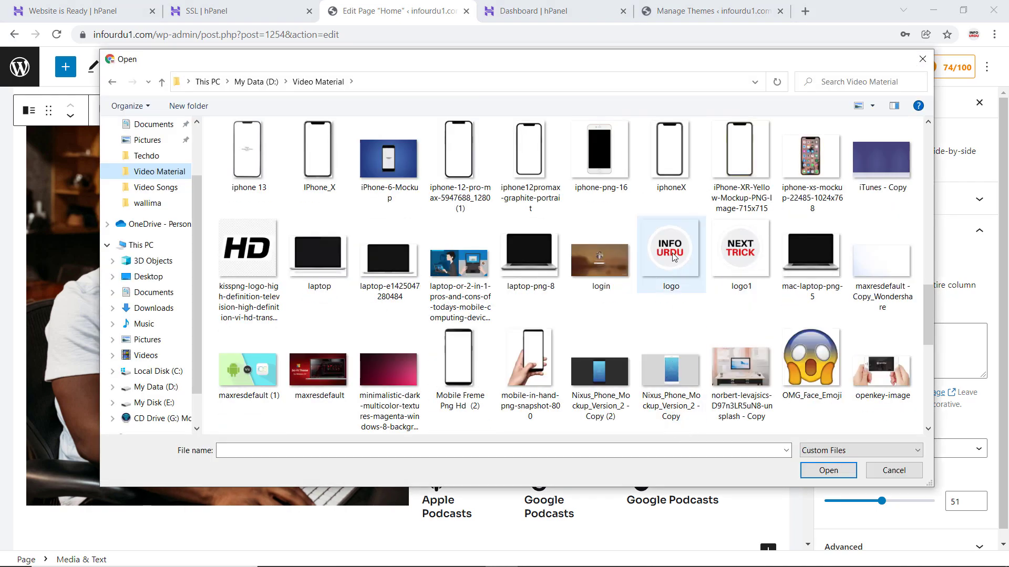
{"action": "left_click", "coordinate": [828, 470]}
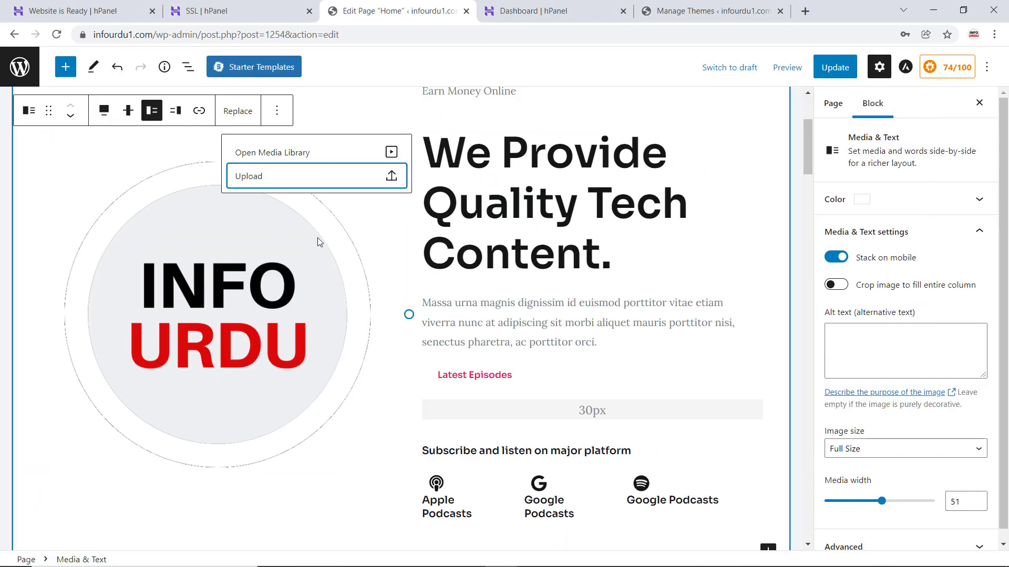
{"action": "left_click", "coordinate": [71, 117]}
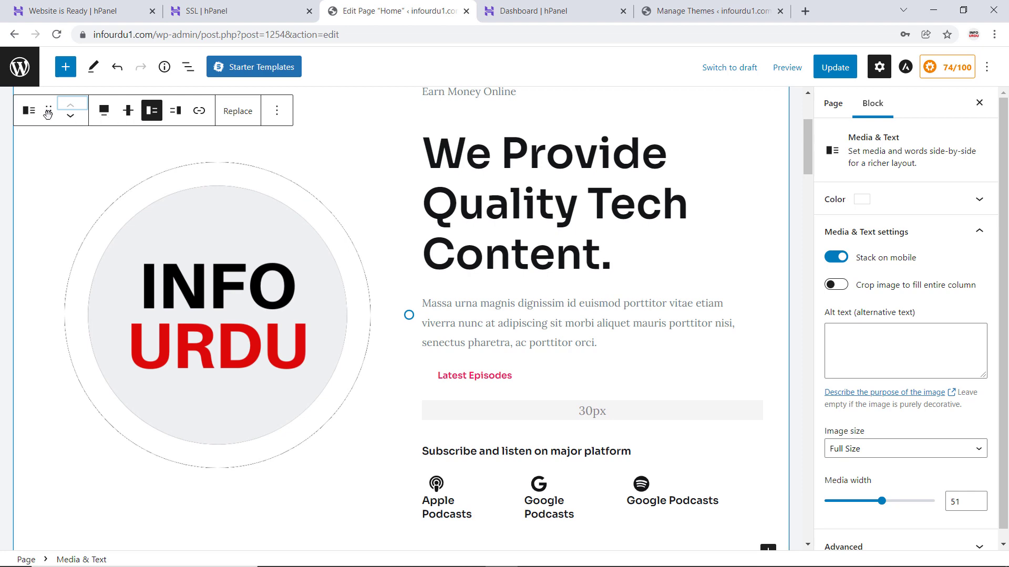
- Check the remaining sections of the Home page down to What People Say and update the page
{"action": "scroll", "coordinate": [377, 337], "scroll_direction": "down", "scroll_amount": 1}
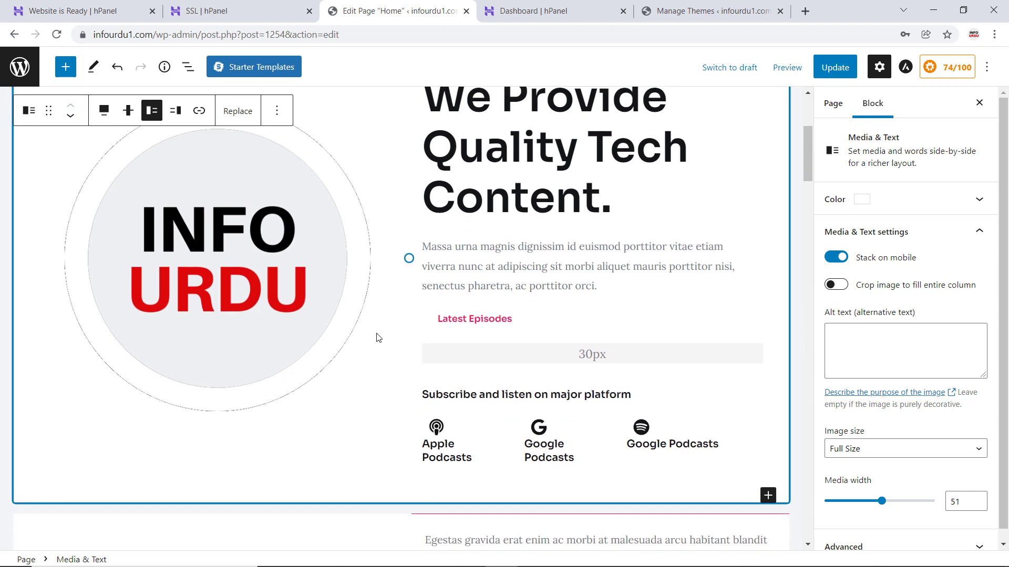
{"action": "scroll", "coordinate": [377, 337], "scroll_direction": "down", "scroll_amount": 3}
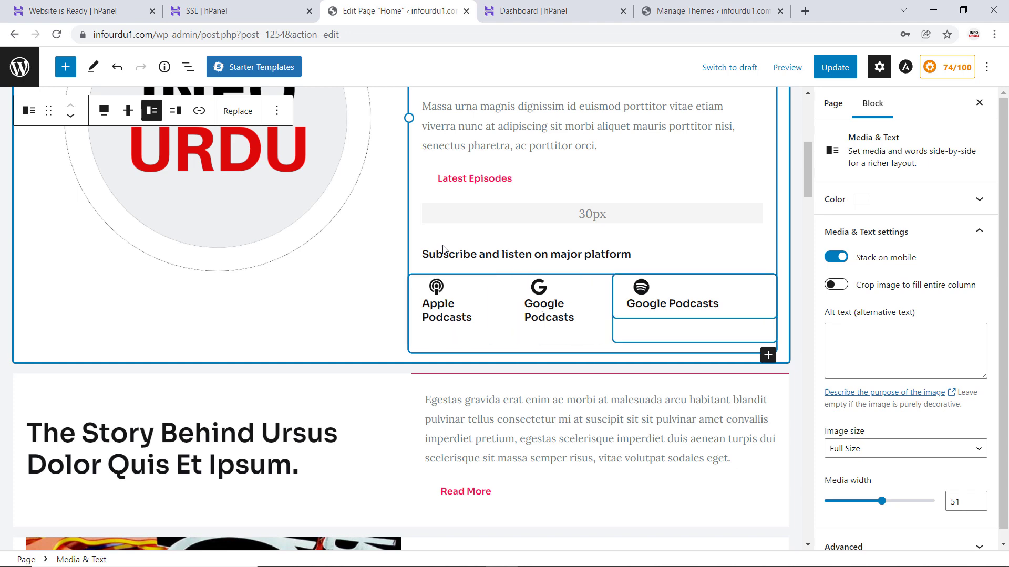
{"action": "scroll", "coordinate": [443, 249], "scroll_direction": "down", "scroll_amount": 6}
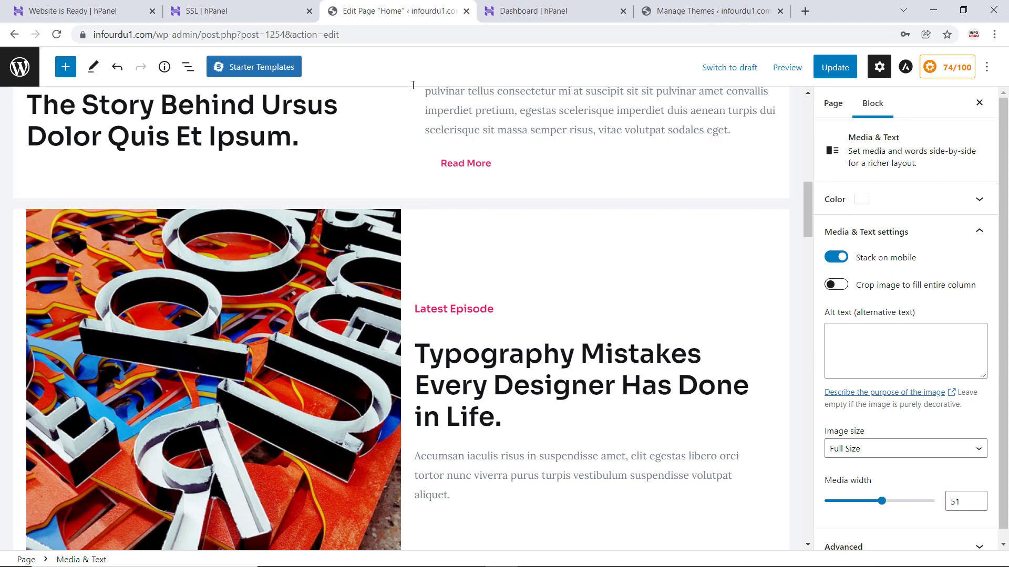
{"action": "scroll", "coordinate": [547, 361], "scroll_direction": "down", "scroll_amount": 8}
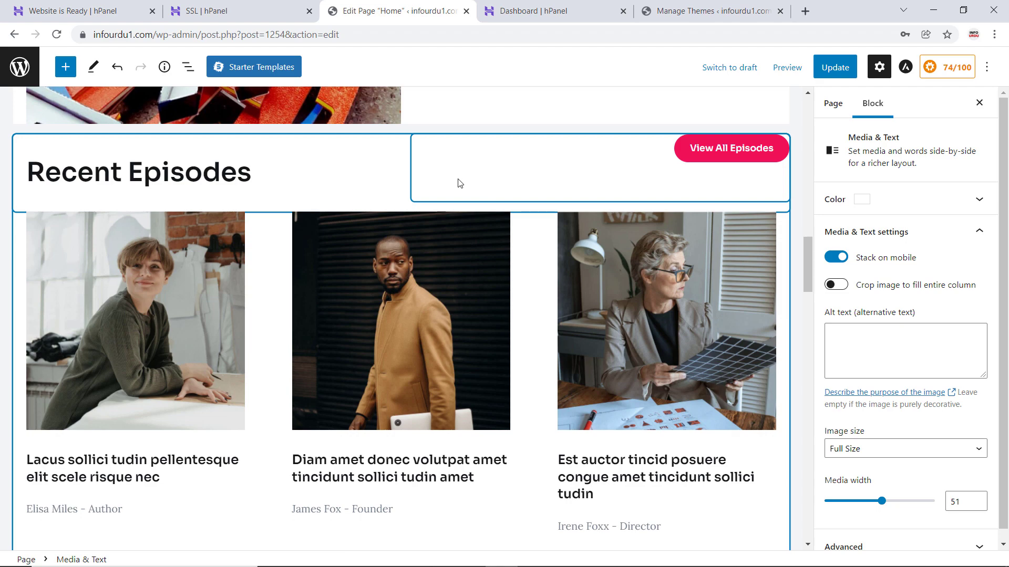
{"action": "scroll", "coordinate": [425, 240], "scroll_direction": "down", "scroll_amount": 7}
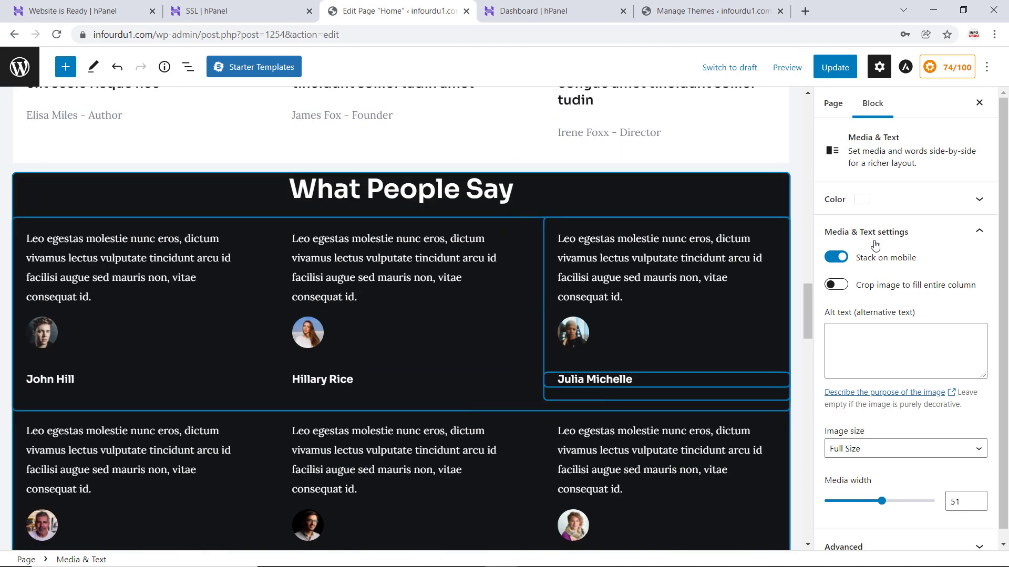
{"action": "left_click", "coordinate": [834, 67]}
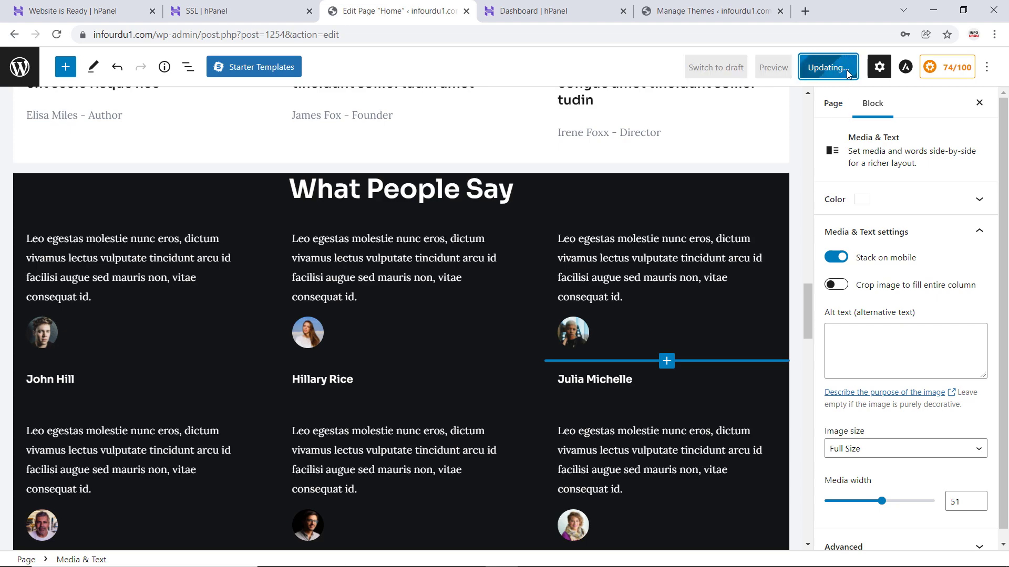
{"action": "scroll", "coordinate": [688, 199], "scroll_direction": "up", "scroll_amount": 15}
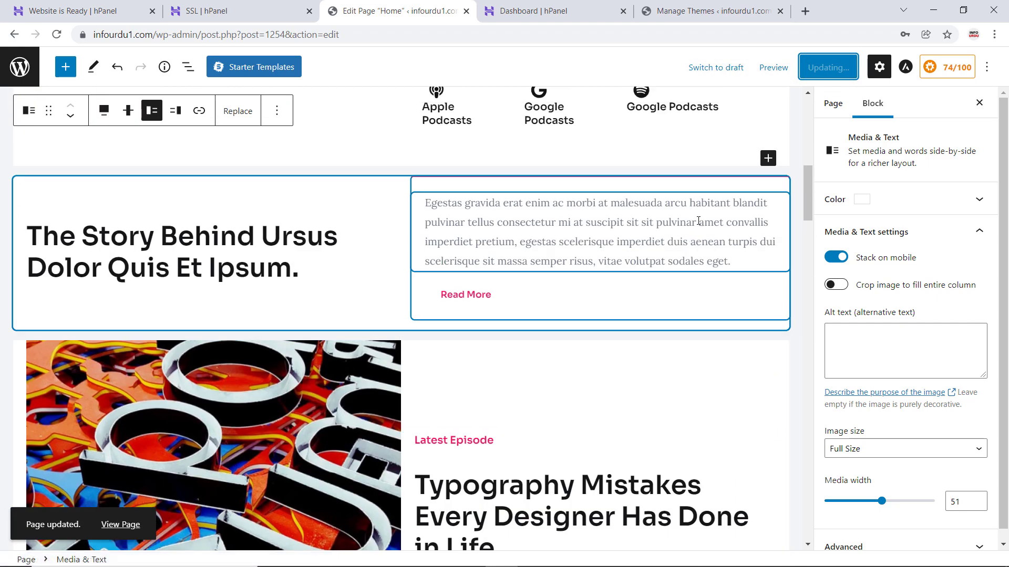
{"action": "scroll", "coordinate": [698, 221], "scroll_direction": "up", "scroll_amount": 1}
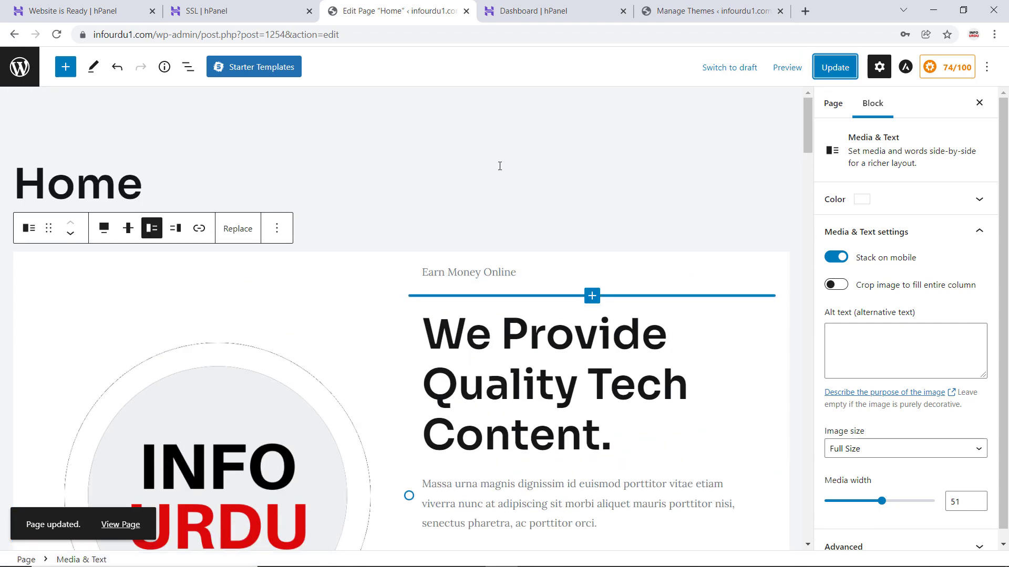
- Preview the Home page in a new tab and compare the logo and main heading with the editor
{"action": "left_click", "coordinate": [507, 161]}
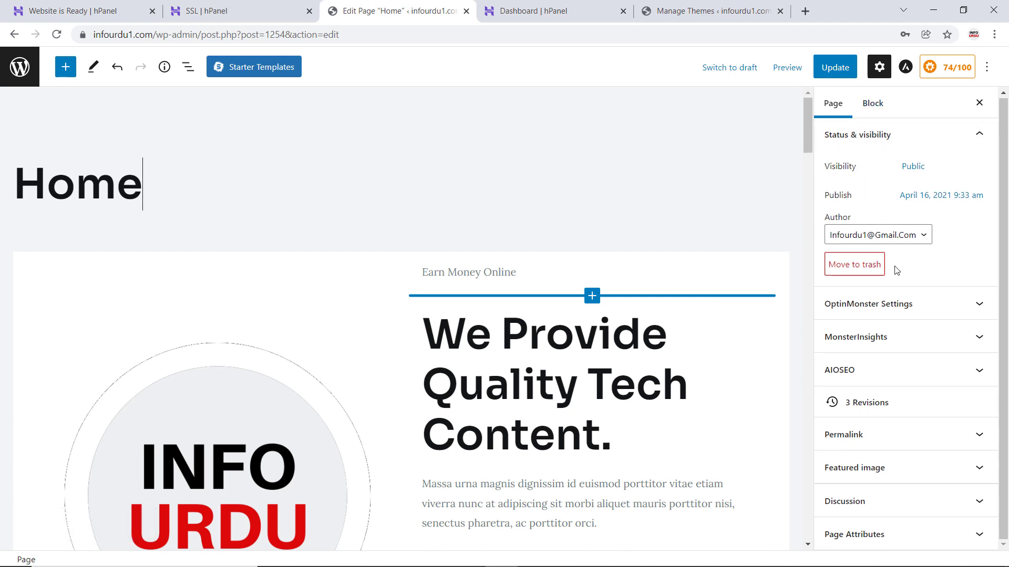
{"action": "left_click", "coordinate": [790, 68]}
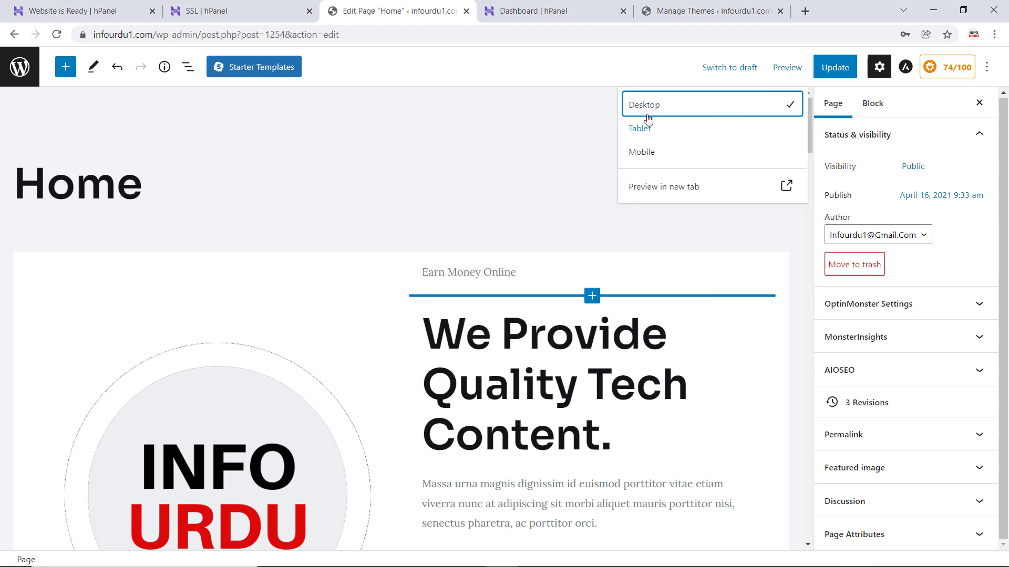
{"action": "left_click", "coordinate": [673, 192]}
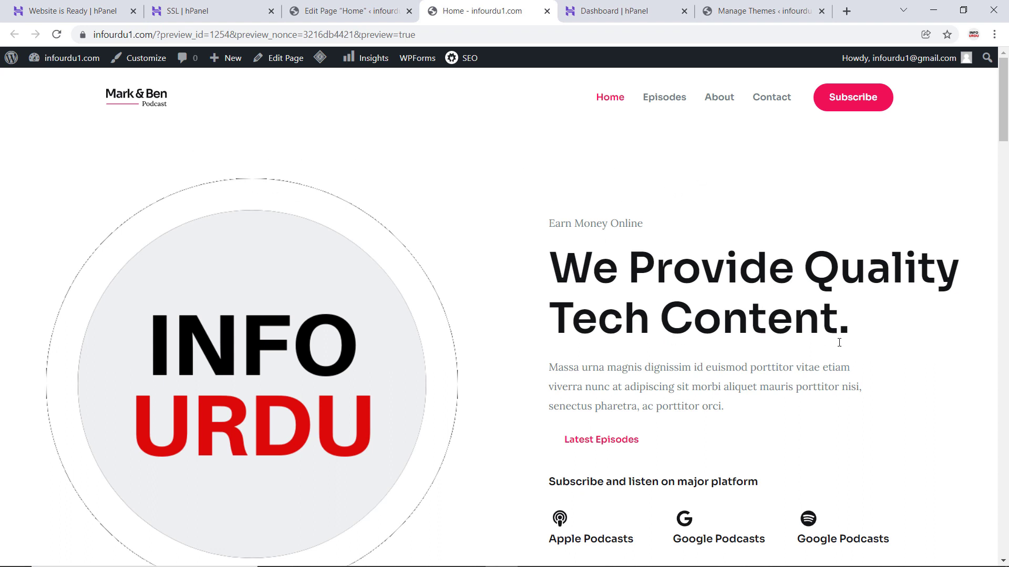
{"action": "scroll", "coordinate": [840, 343], "scroll_direction": "down", "scroll_amount": 3}
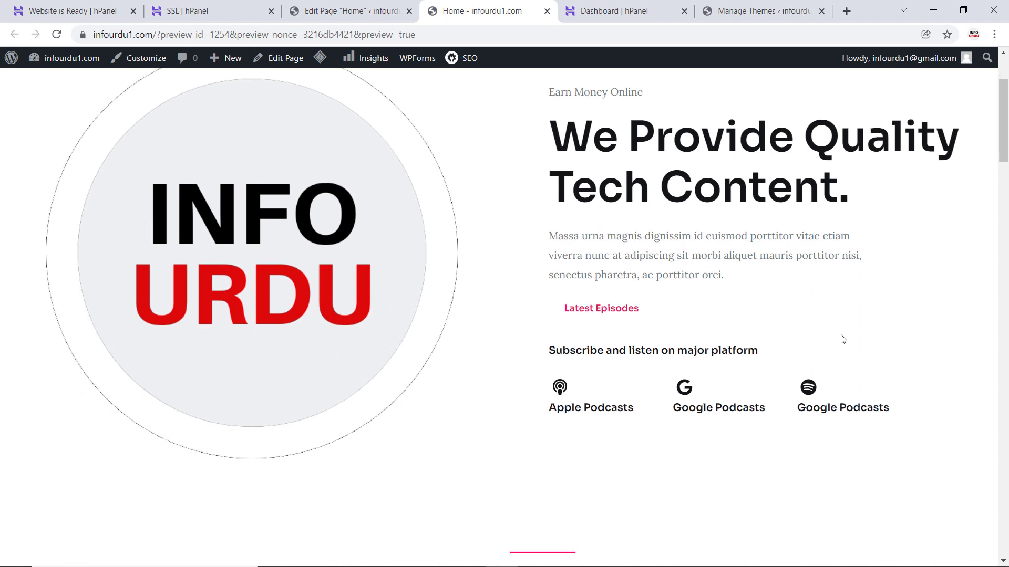
{"action": "scroll", "coordinate": [646, 219], "scroll_direction": "up", "scroll_amount": 3}
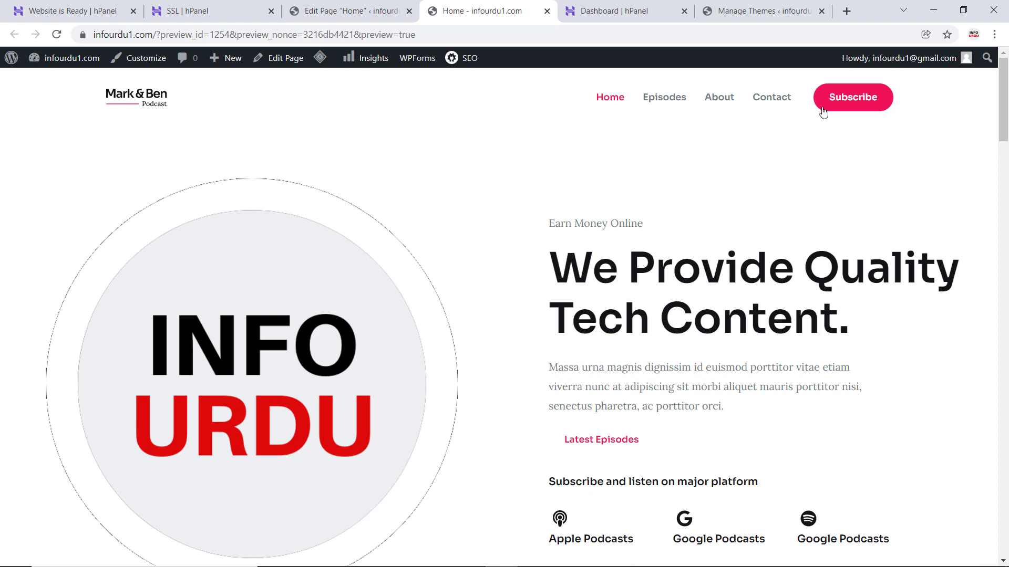
{"action": "scroll", "coordinate": [867, 126], "scroll_direction": "down", "scroll_amount": 5}
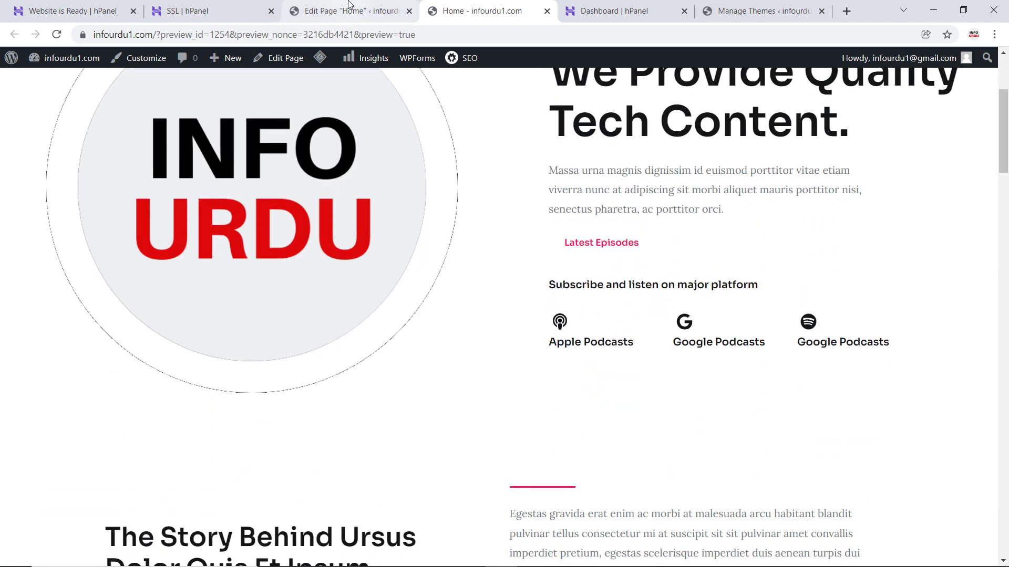
{"action": "left_click", "coordinate": [349, 6]}
{"action": "left_click", "coordinate": [562, 174]}
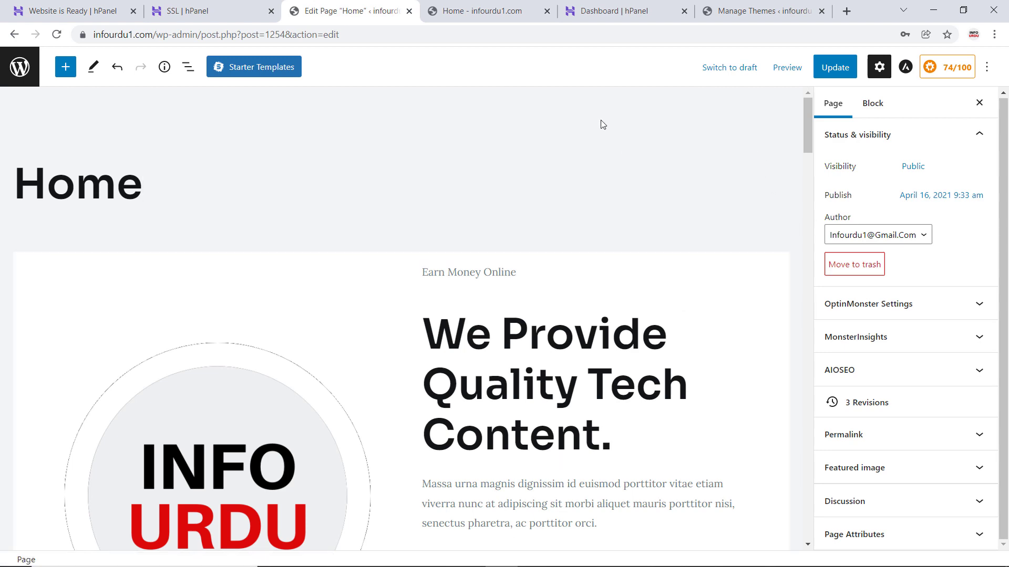
{"action": "left_click", "coordinate": [499, 5]}
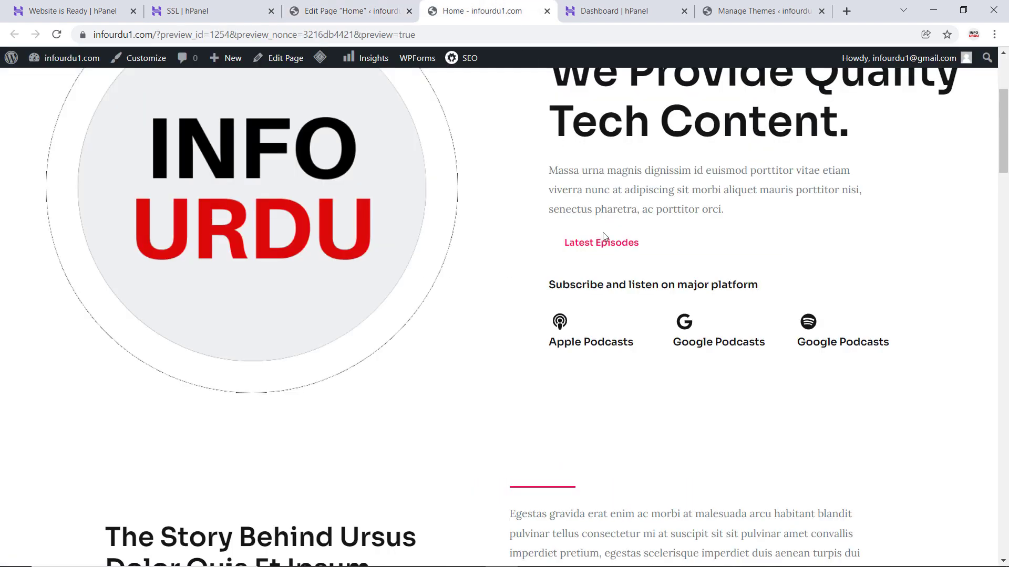
{"action": "scroll", "coordinate": [604, 241], "scroll_direction": "up", "scroll_amount": 3}
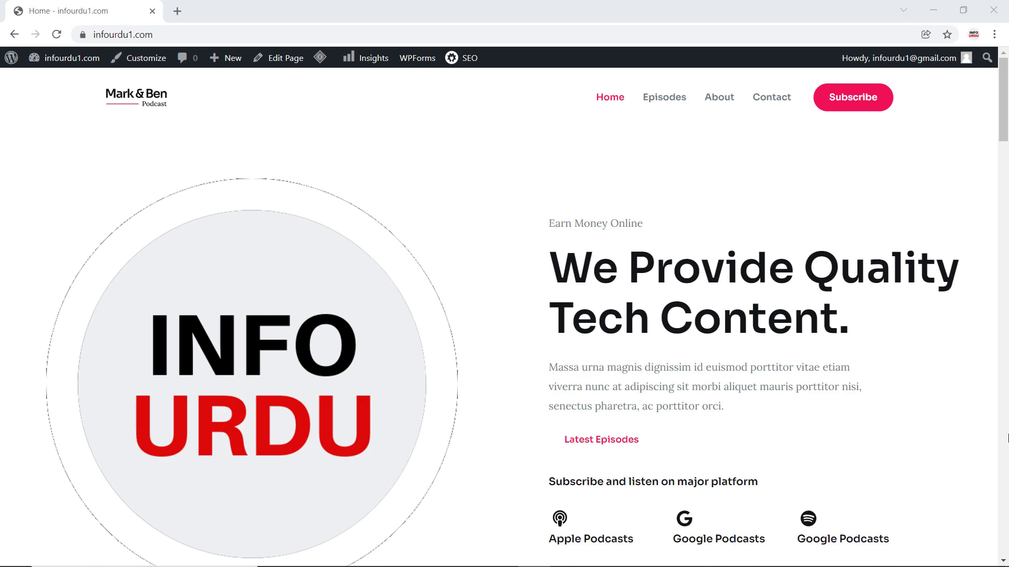
- Look through the sections of the live infourdu1.com homepage, including the story, latest episode and testimonials
{"action": "scroll", "coordinate": [448, 231], "scroll_direction": "down", "scroll_amount": 20}
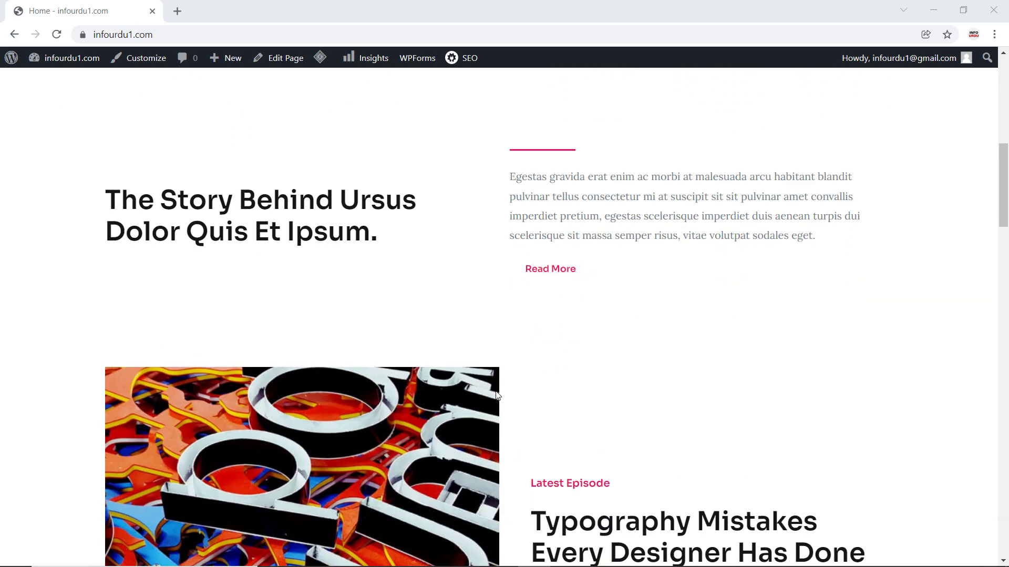
{"action": "scroll", "coordinate": [571, 412], "scroll_direction": "down", "scroll_amount": 19}
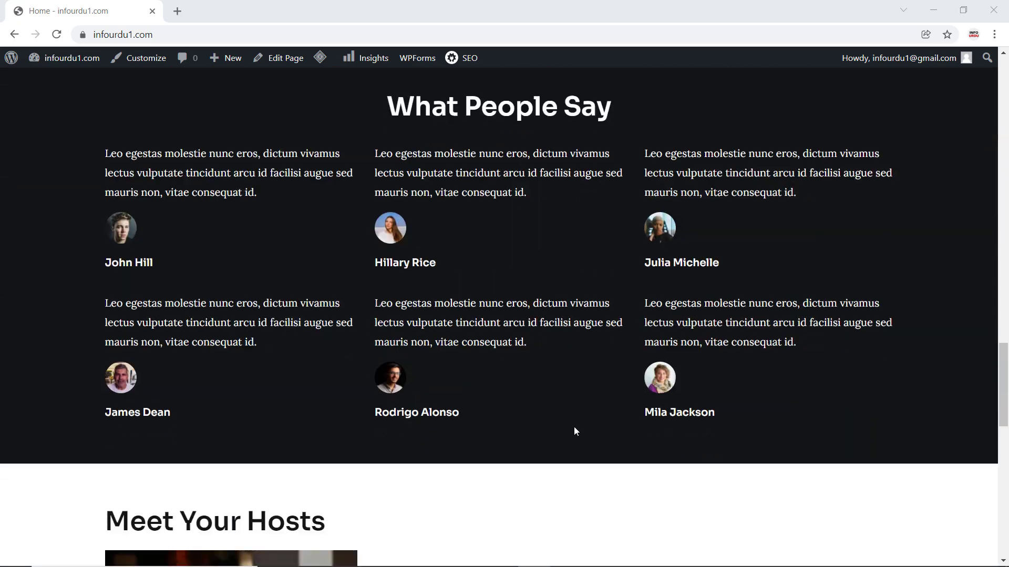
{"action": "scroll", "coordinate": [581, 430], "scroll_direction": "down", "scroll_amount": 1}
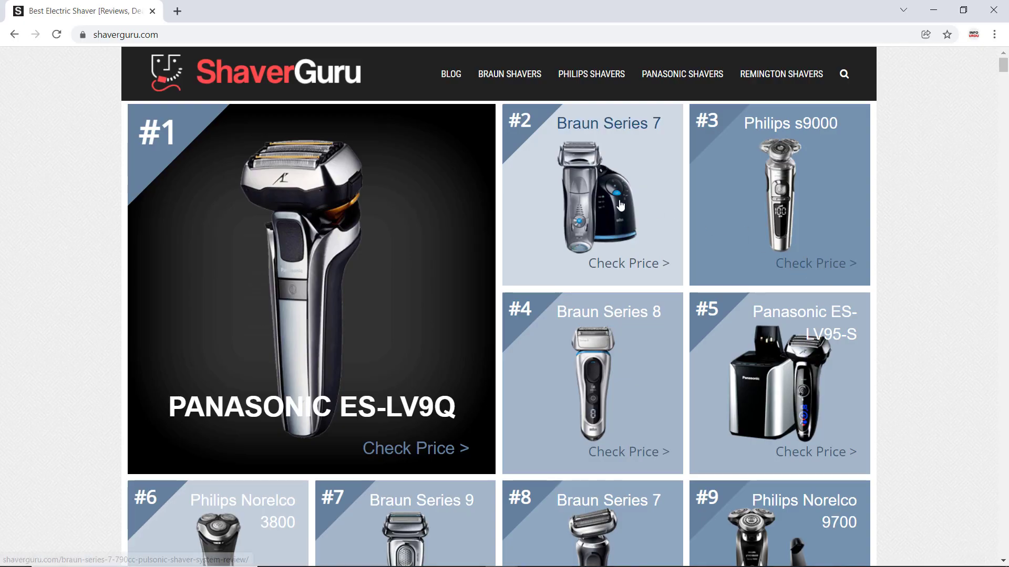
- Open the Braun Series 7 review on shaverguru.com and follow its affiliate purchase link to the product on Amazon
{"action": "left_click", "coordinate": [620, 204]}
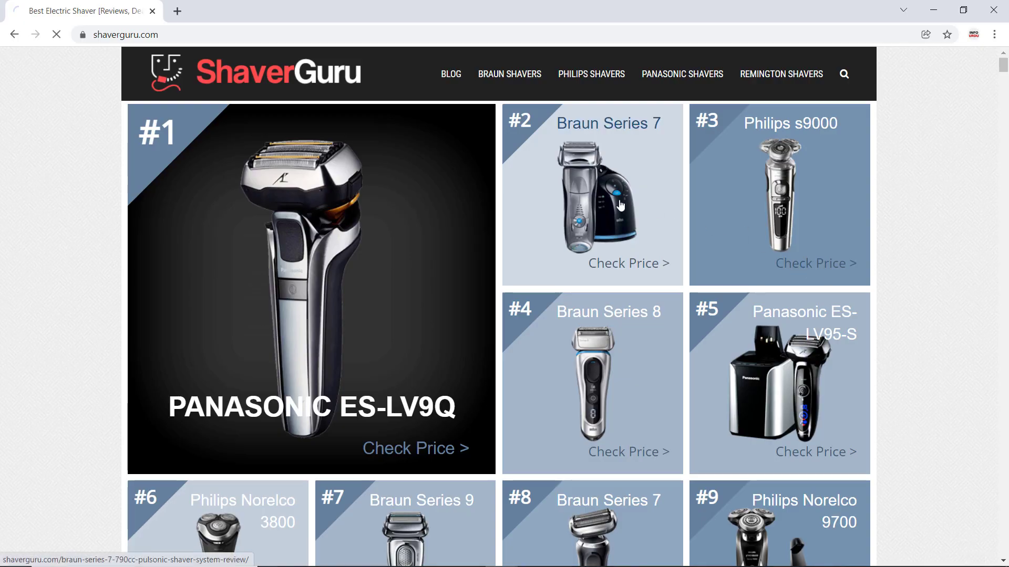
{"action": "scroll", "coordinate": [475, 357], "scroll_direction": "down", "scroll_amount": 6}
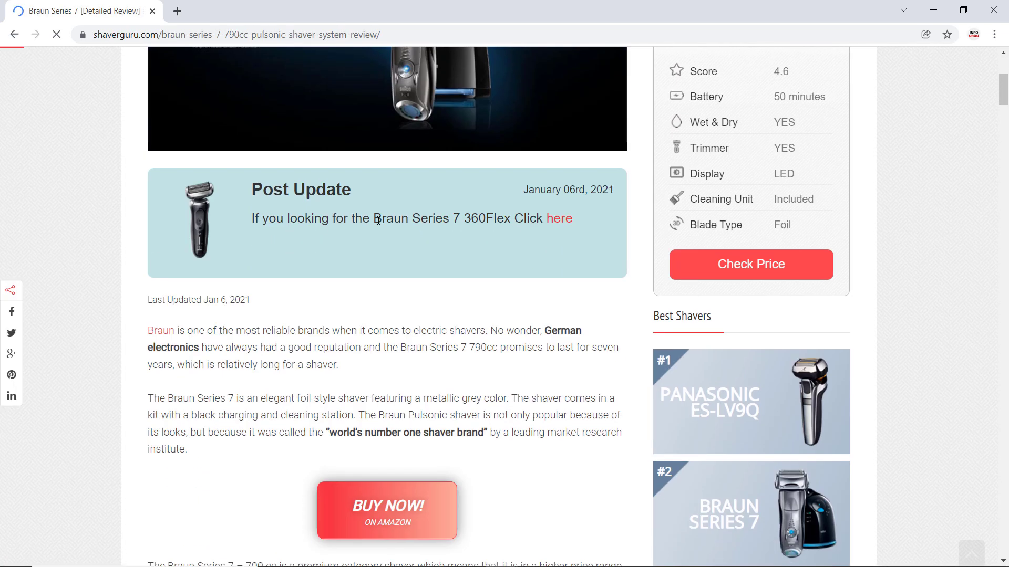
{"action": "scroll", "coordinate": [475, 357], "scroll_direction": "down", "scroll_amount": 1}
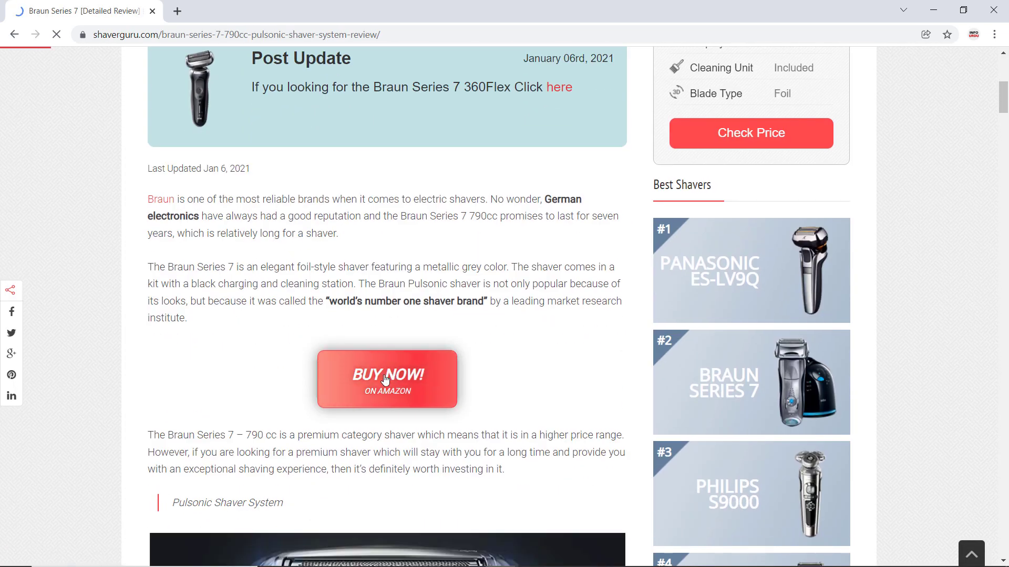
{"action": "left_click", "coordinate": [405, 405]}
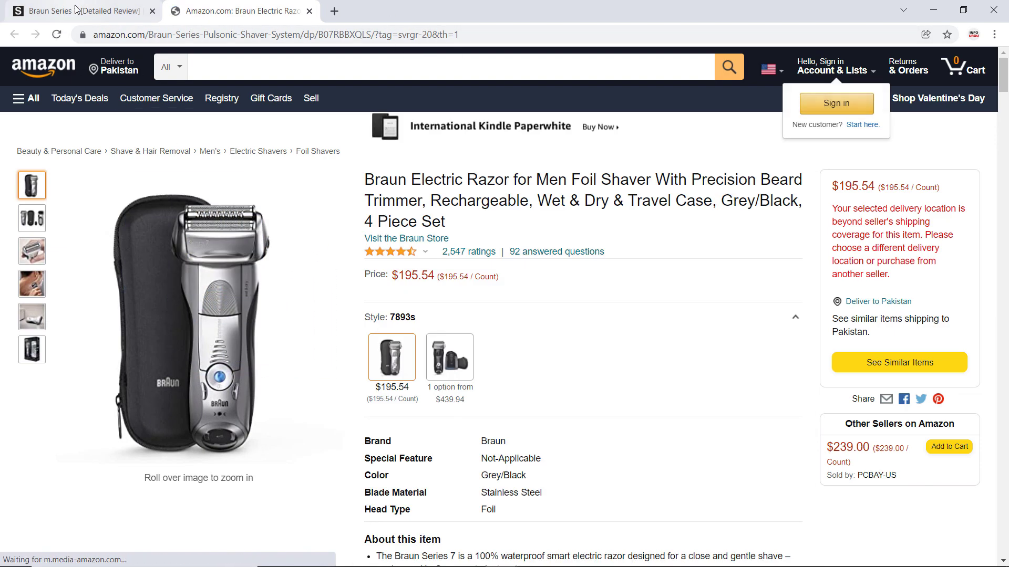
- Return to the Braun Series 7 review, open the Amazon link of the Top Rated Shaver box, and come back to the review
{"action": "key", "text": "ctrl+Tab"}
{"action": "scroll", "coordinate": [455, 392], "scroll_direction": "down", "scroll_amount": 14}
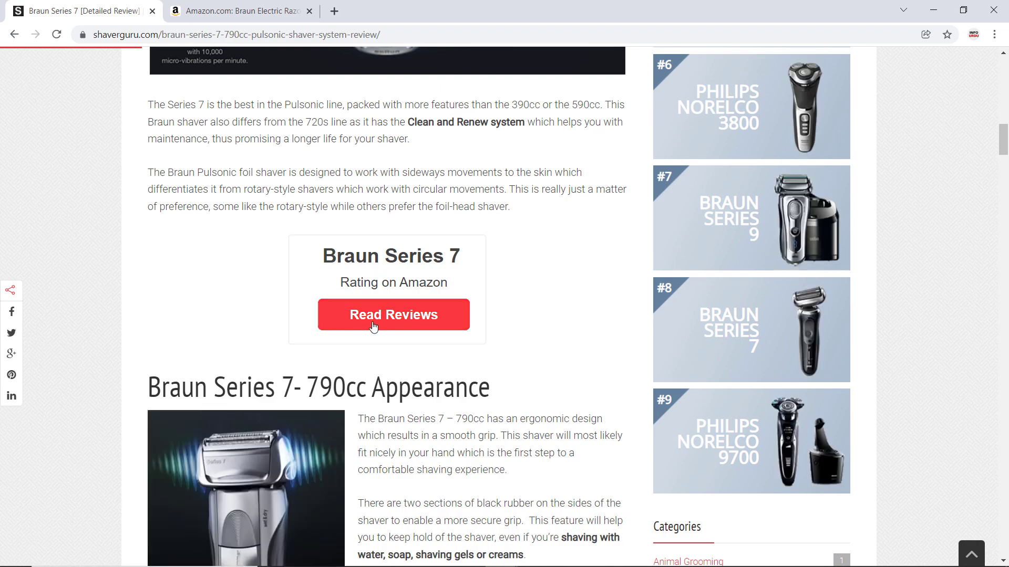
{"action": "scroll", "coordinate": [422, 324], "scroll_direction": "down", "scroll_amount": 12}
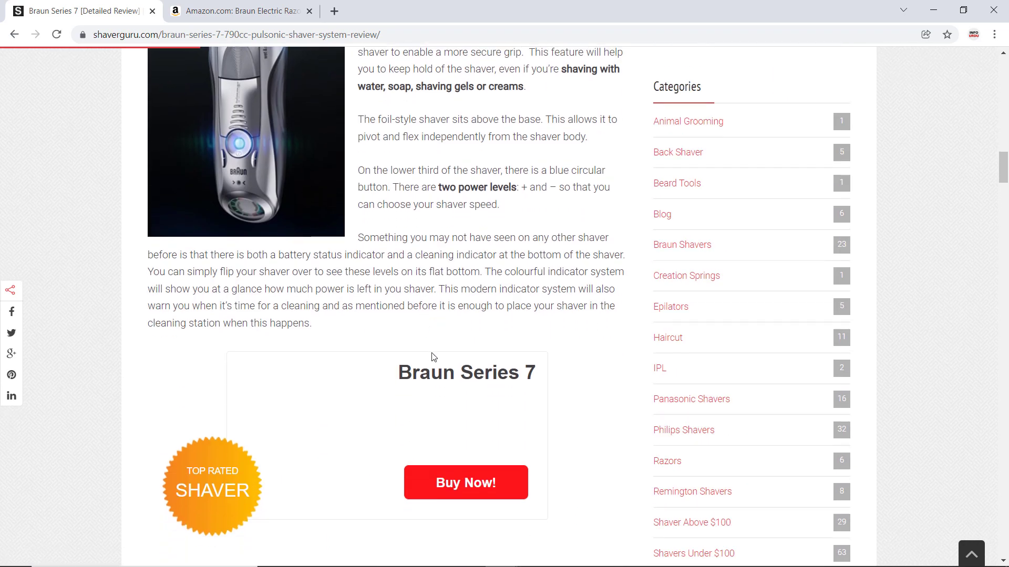
{"action": "left_click", "coordinate": [458, 362]}
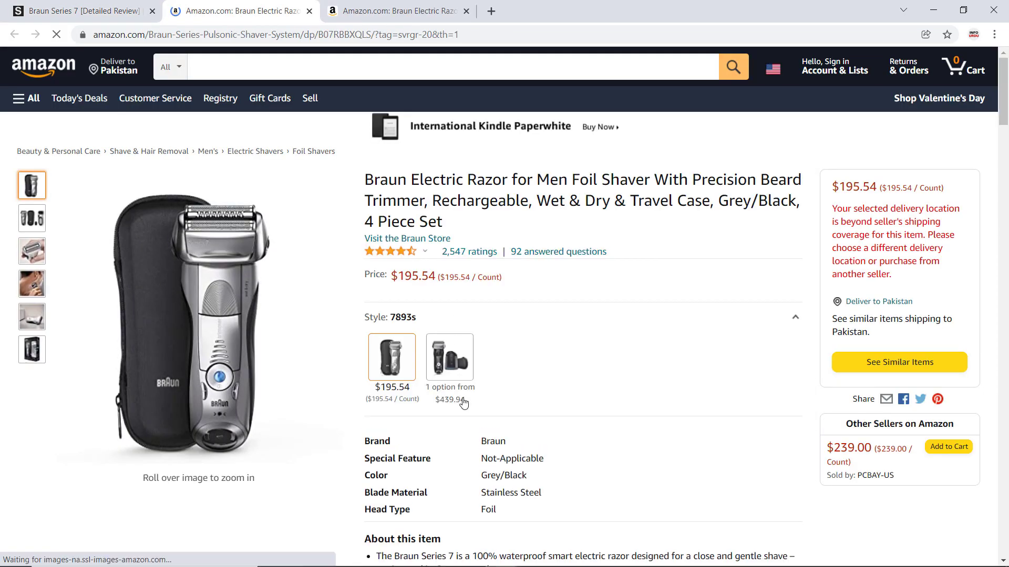
{"action": "left_click", "coordinate": [114, 4]}
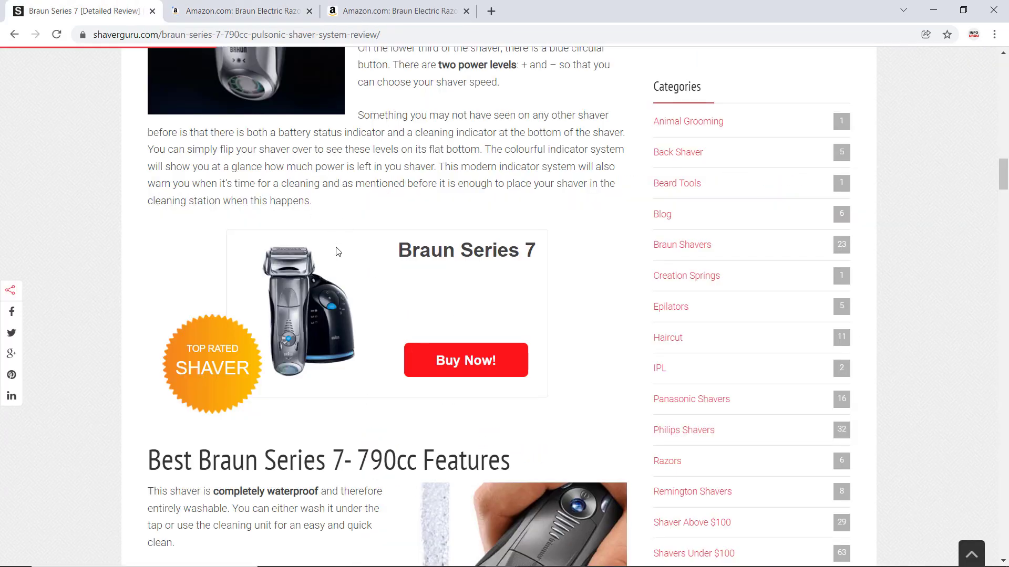
{"action": "scroll", "coordinate": [401, 296], "scroll_direction": "down", "scroll_amount": 10}
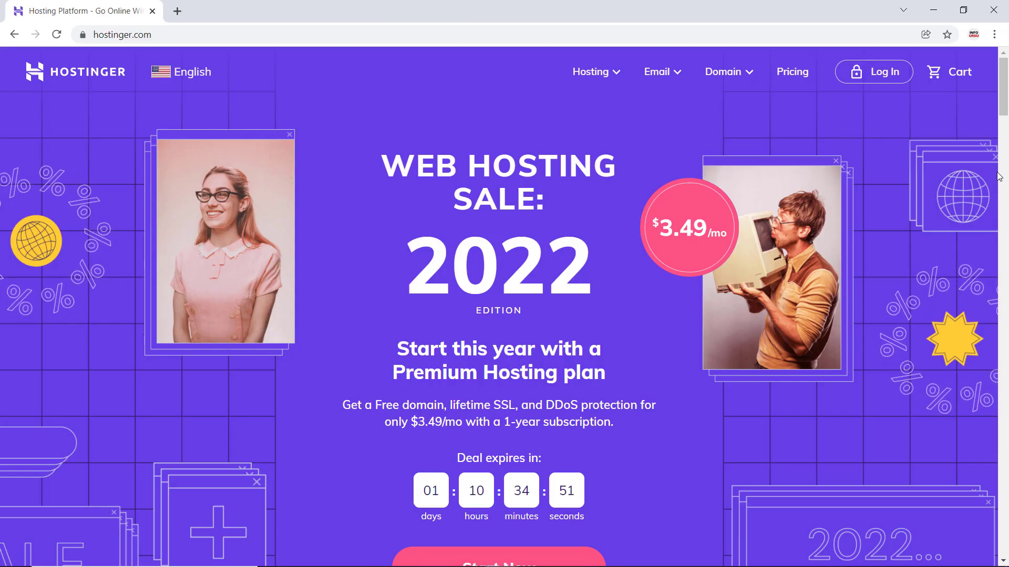
- Look through the hostinger.com homepage, comparing the shared hosting plans and reading the setup, speed, WordPress, chat support and scalability sections
{"action": "scroll", "coordinate": [999, 177], "scroll_direction": "down", "scroll_amount": 5}
{"action": "scroll", "coordinate": [999, 177], "scroll_direction": "down", "scroll_amount": 10}
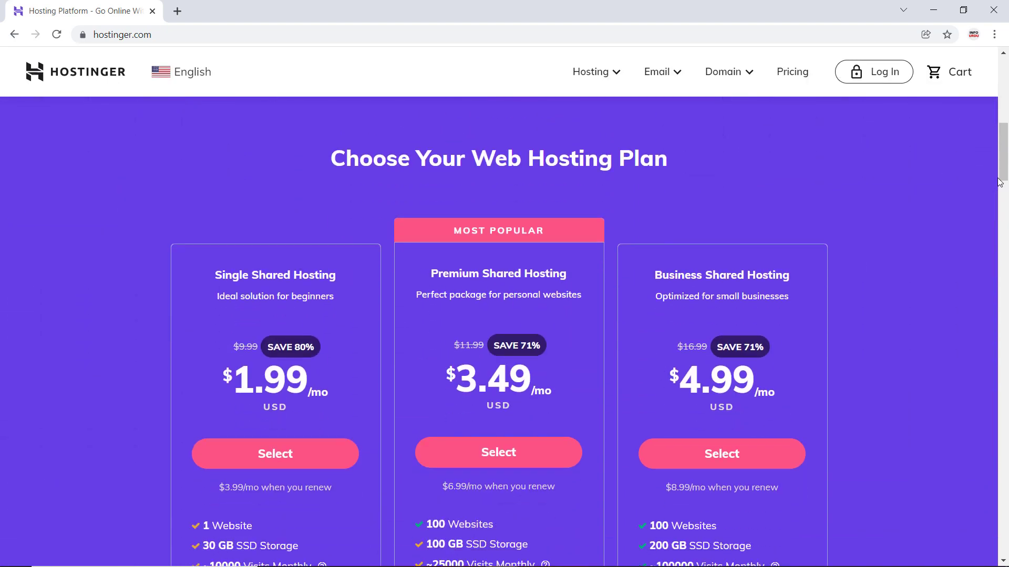
{"action": "scroll", "coordinate": [999, 183], "scroll_direction": "down", "scroll_amount": 10}
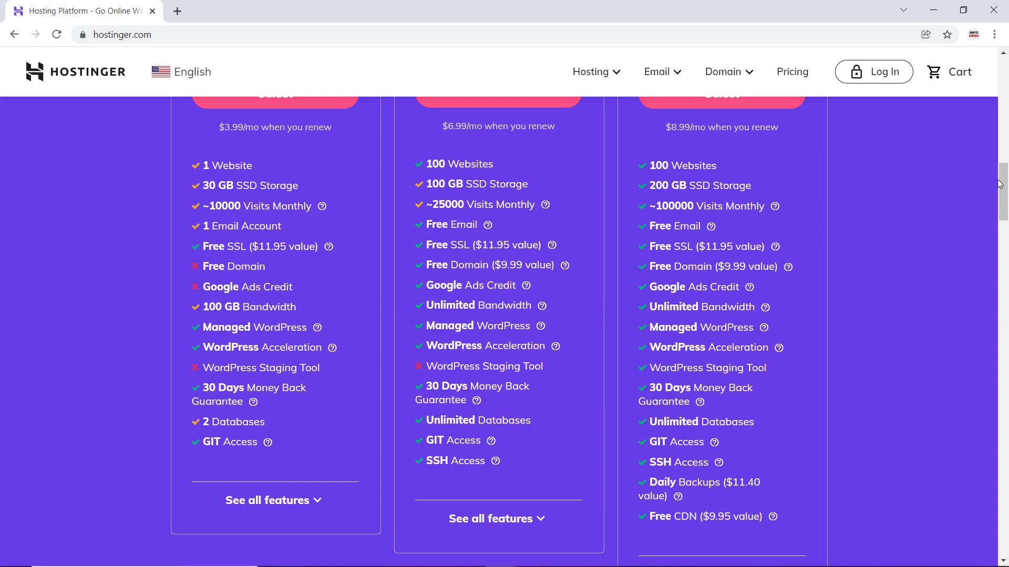
{"action": "scroll", "coordinate": [999, 183], "scroll_direction": "down", "scroll_amount": 3}
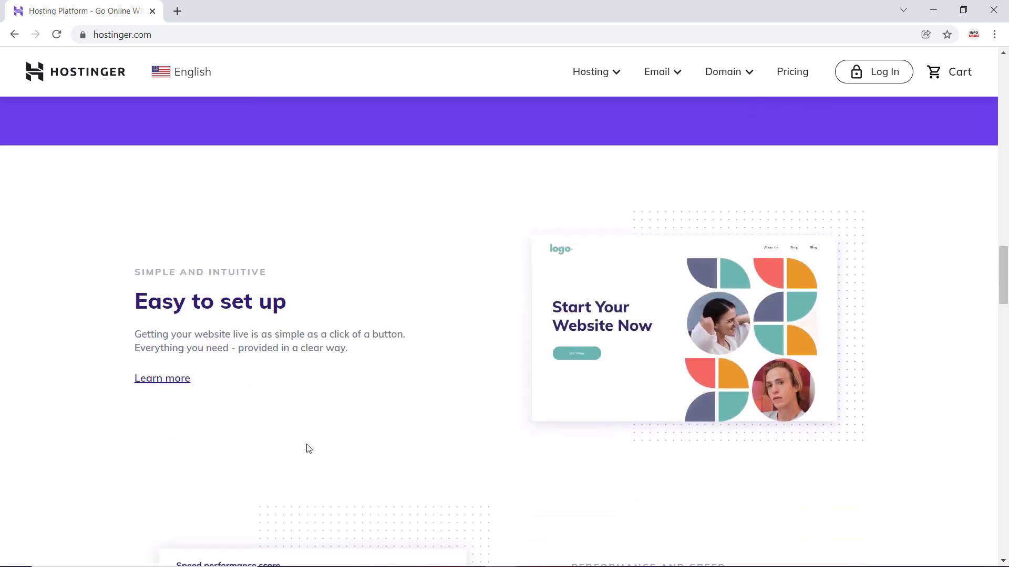
{"action": "scroll", "coordinate": [308, 449], "scroll_direction": "down", "scroll_amount": 6}
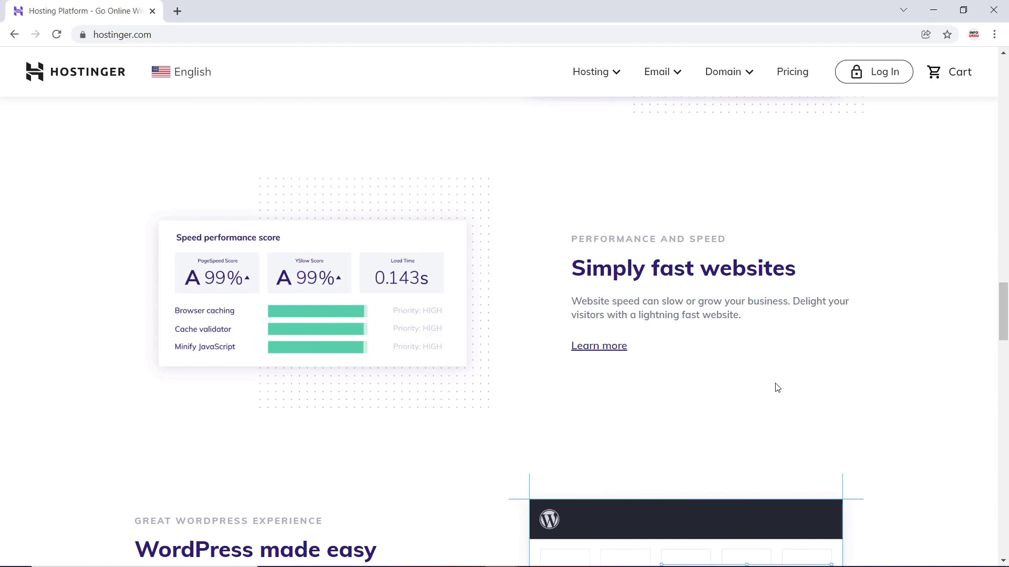
{"action": "scroll", "coordinate": [777, 388], "scroll_direction": "down", "scroll_amount": 7}
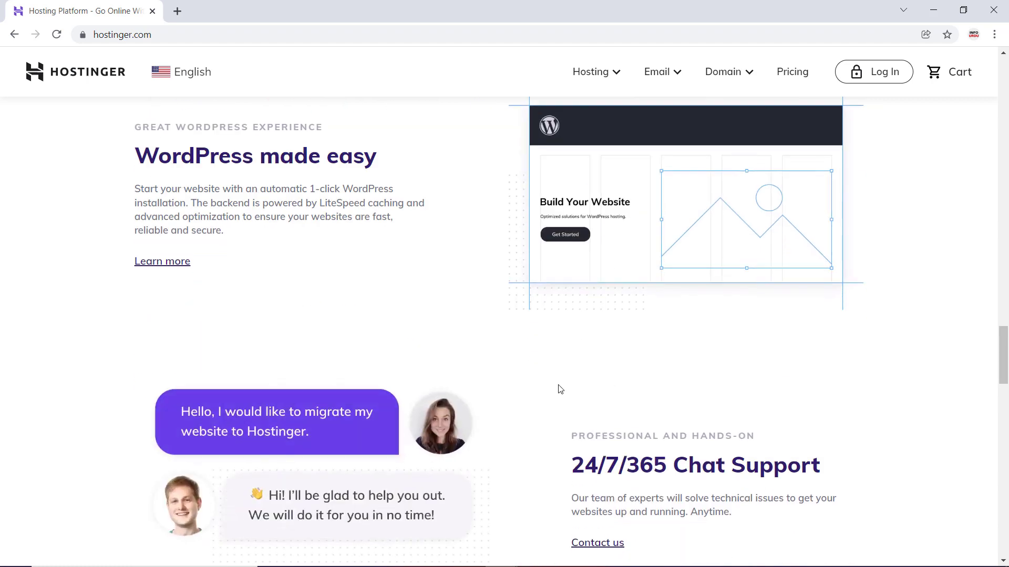
{"action": "scroll", "coordinate": [700, 378], "scroll_direction": "down", "scroll_amount": 10}
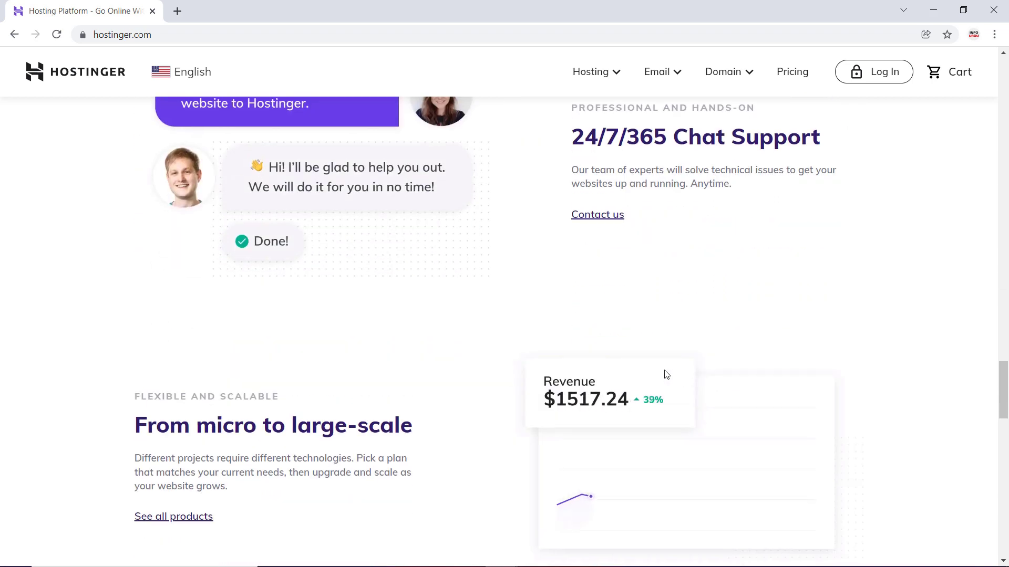
{"action": "scroll", "coordinate": [414, 376], "scroll_direction": "down", "scroll_amount": 7}
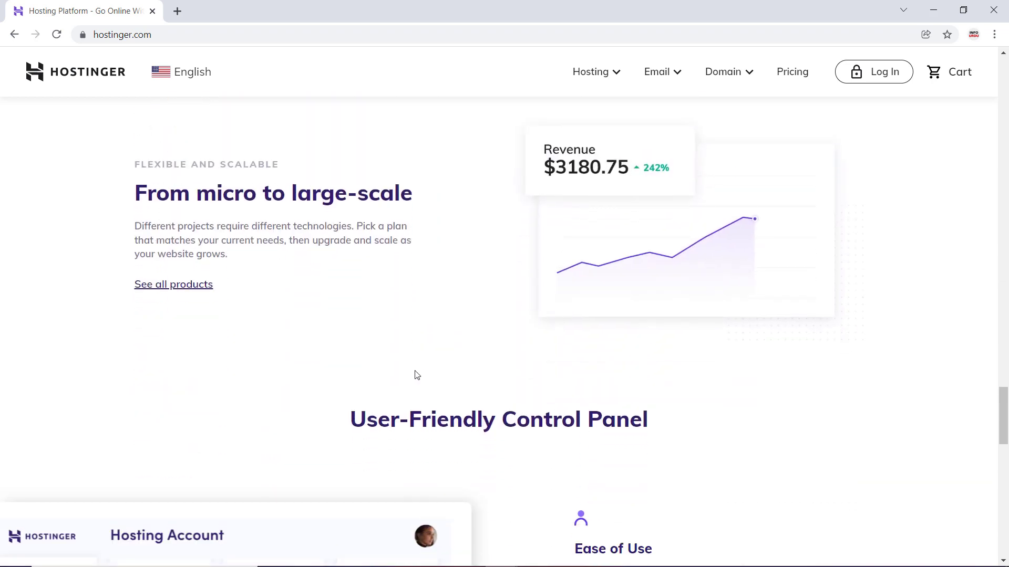